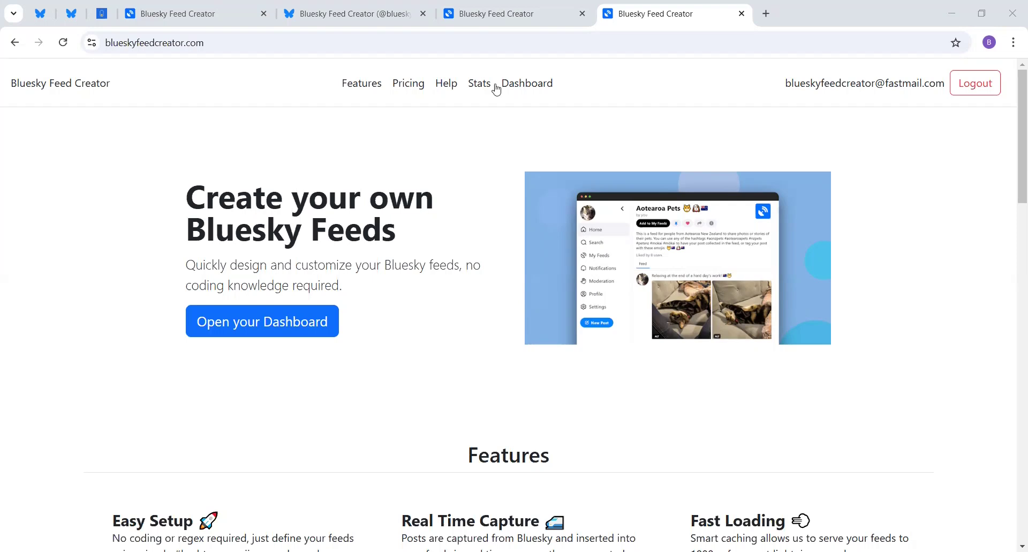
Open the Daffodil Testing Feed on Bluesky from the Bluesky Feed Creator profile's feeds
{"action": "left_click", "coordinate": [521, 20]}
{"action": "left_click", "coordinate": [202, 19]}
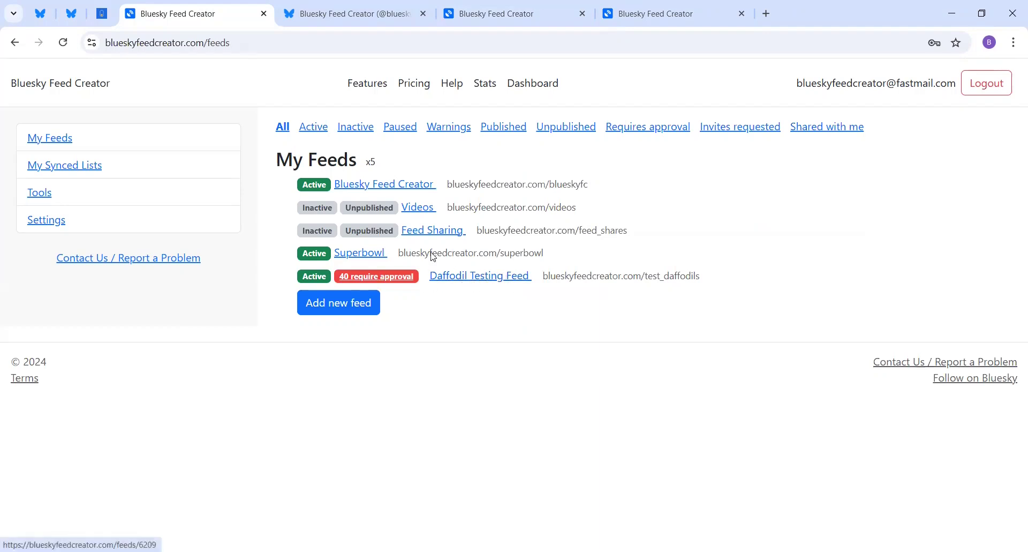
{"action": "left_click", "coordinate": [347, 11]}
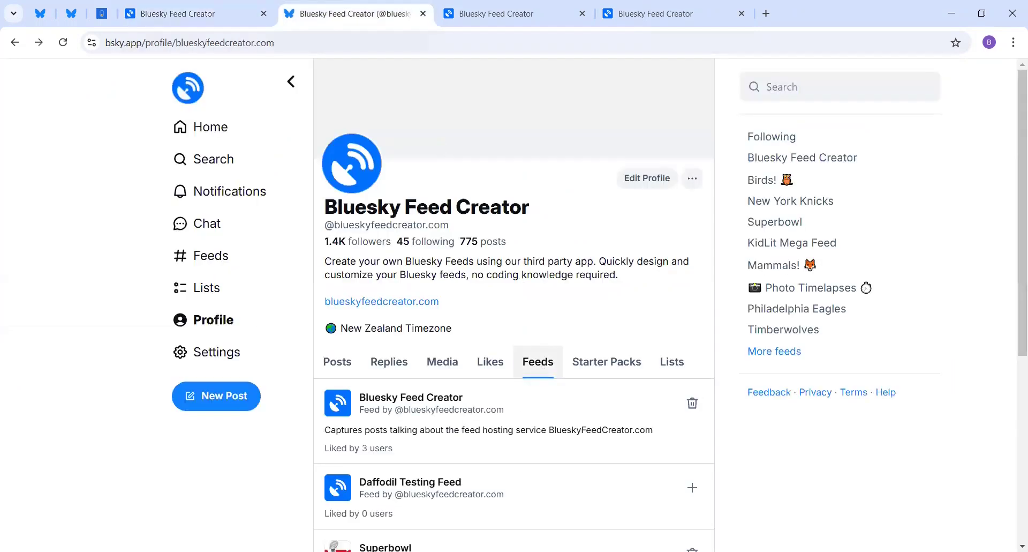
{"action": "left_click", "coordinate": [410, 481]}
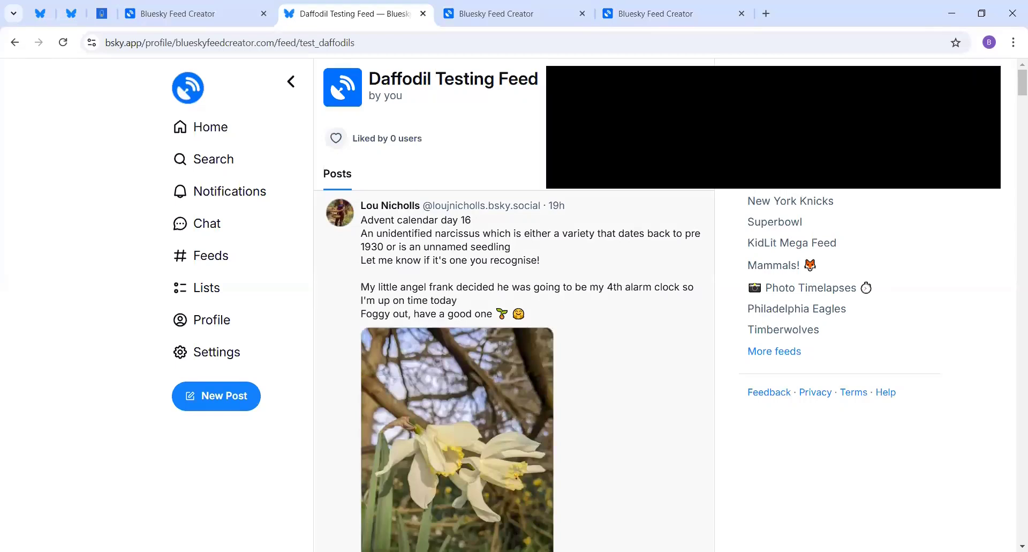
Look through the posts in the published Daffodil Testing Feed to see what content it captures
{"action": "scroll", "coordinate": [705, 329], "scroll_direction": "down", "scroll_amount": 5}
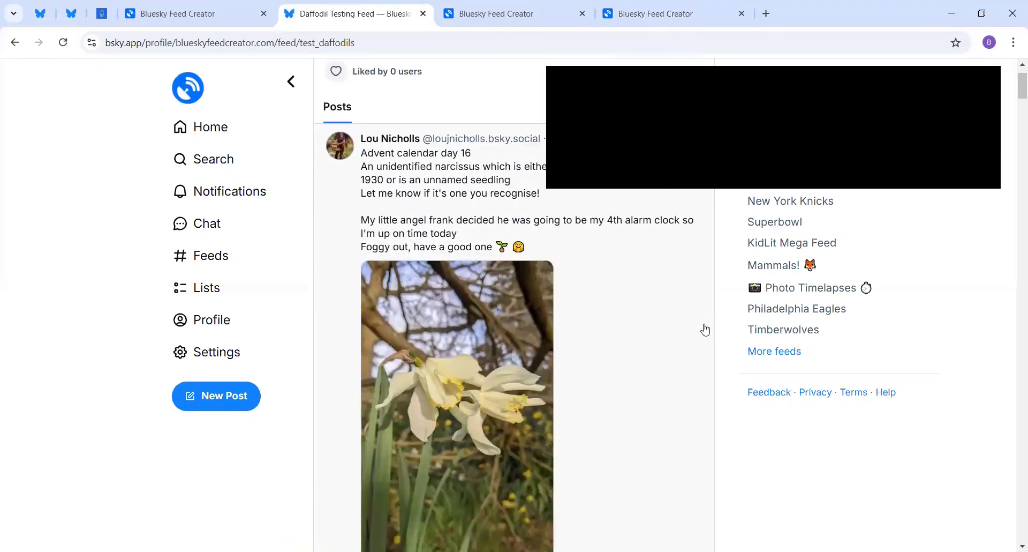
{"action": "scroll", "coordinate": [705, 329], "scroll_direction": "down", "scroll_amount": 1}
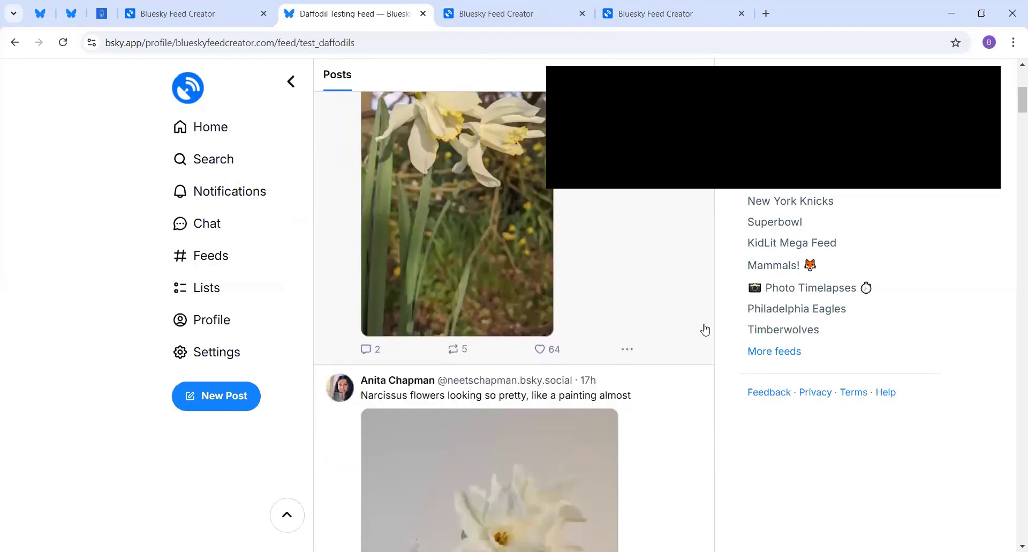
{"action": "scroll", "coordinate": [704, 329], "scroll_direction": "down", "scroll_amount": 3}
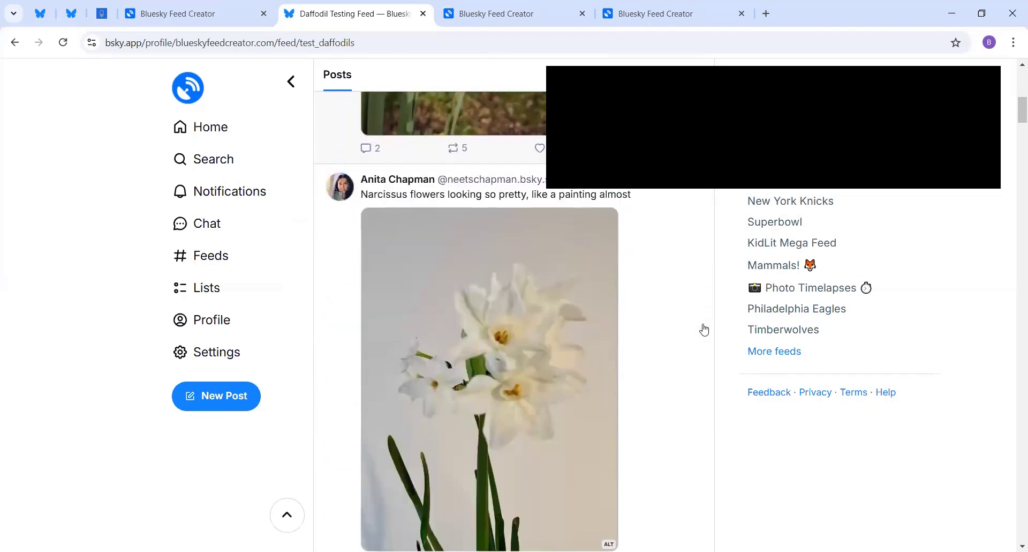
{"action": "scroll", "coordinate": [705, 329], "scroll_direction": "down", "scroll_amount": 1}
{"action": "scroll", "coordinate": [704, 329], "scroll_direction": "down", "scroll_amount": 1}
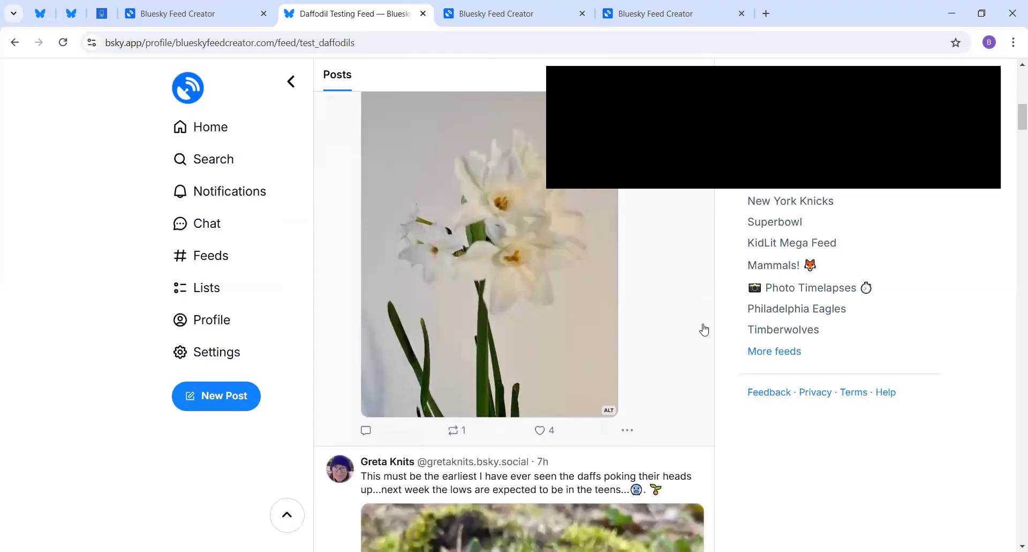
{"action": "scroll", "coordinate": [705, 329], "scroll_direction": "down", "scroll_amount": 2}
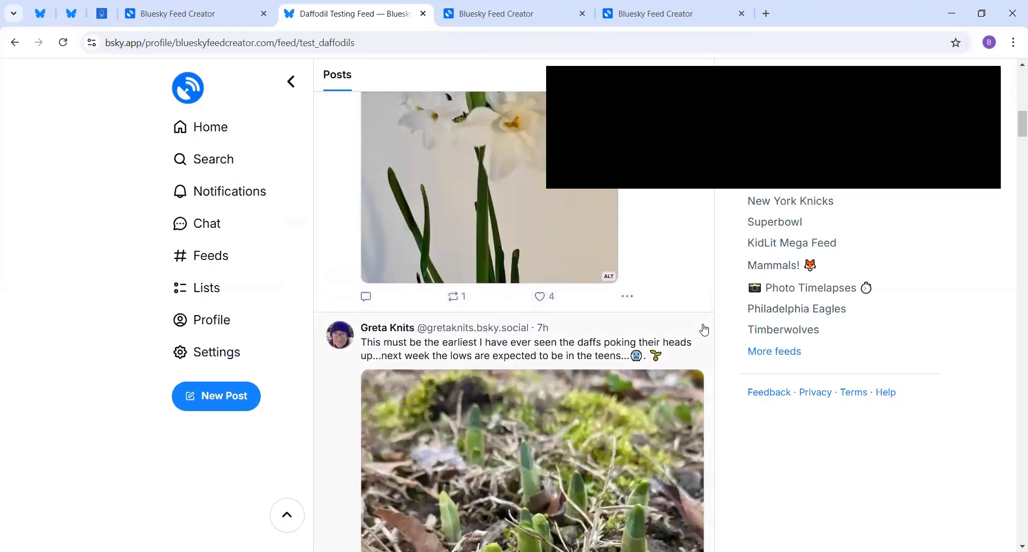
{"action": "scroll", "coordinate": [705, 329], "scroll_direction": "down", "scroll_amount": 1}
{"action": "scroll", "coordinate": [704, 329], "scroll_direction": "down", "scroll_amount": 1}
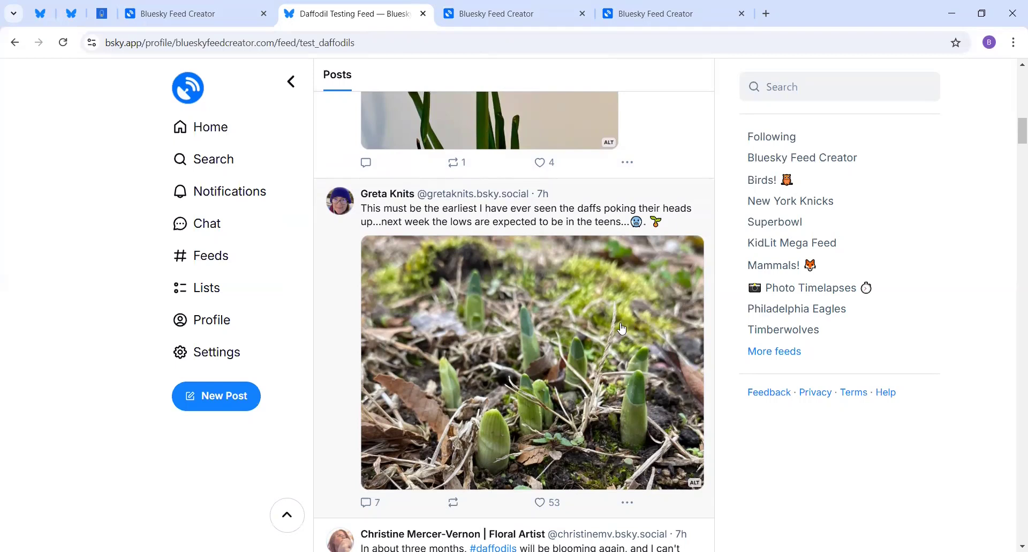
{"action": "scroll", "coordinate": [627, 324], "scroll_direction": "down", "scroll_amount": 3}
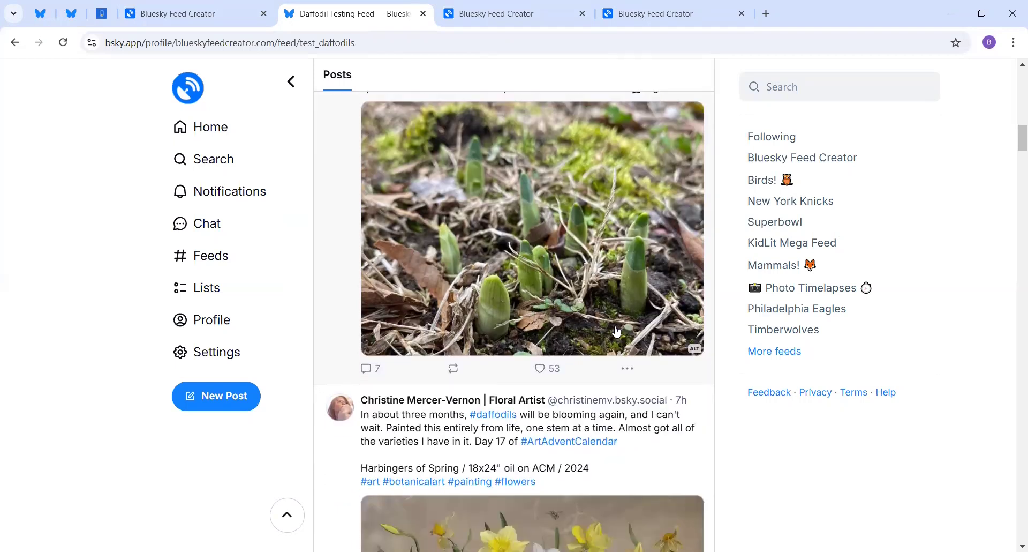
{"action": "scroll", "coordinate": [617, 330], "scroll_direction": "down", "scroll_amount": 1}
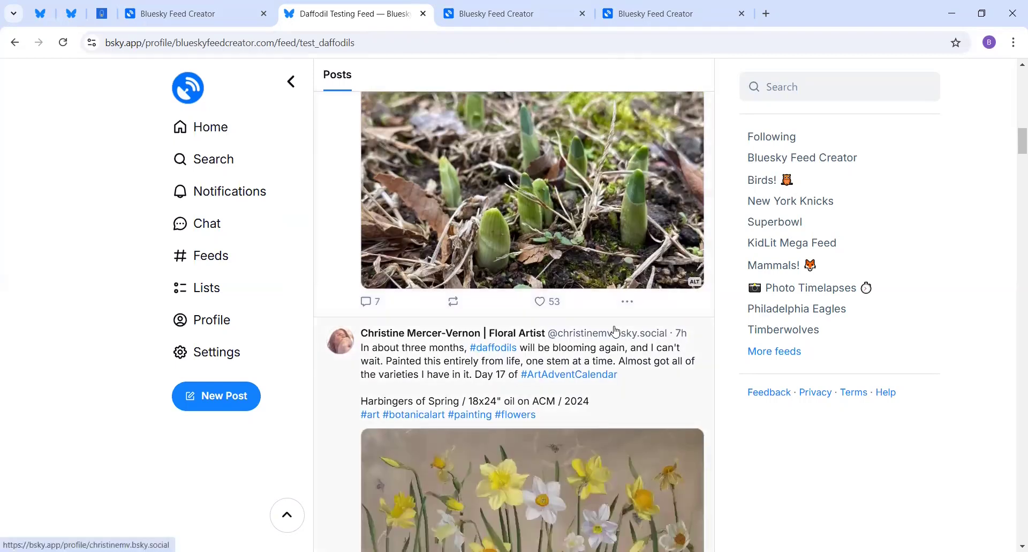
{"action": "scroll", "coordinate": [614, 329], "scroll_direction": "down", "scroll_amount": 1}
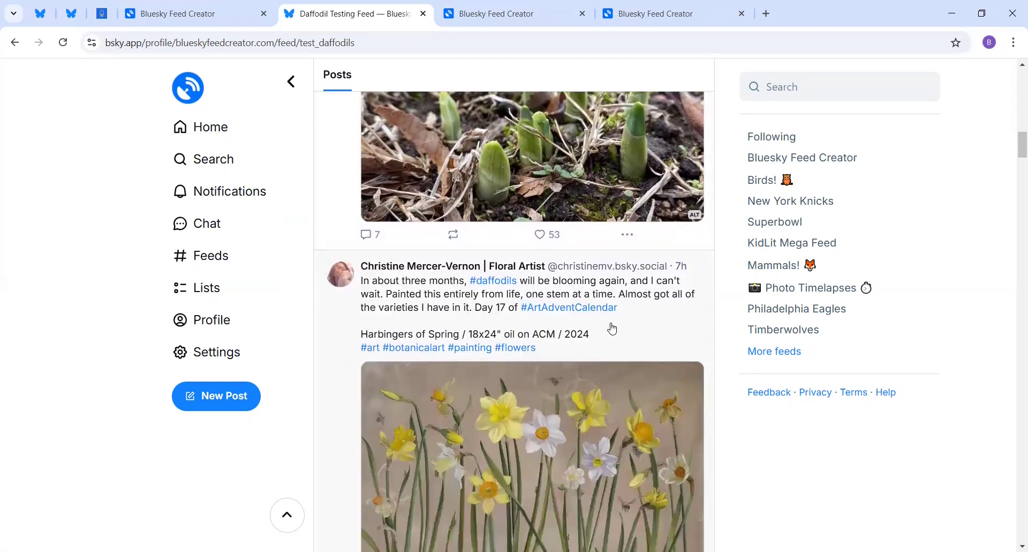
{"action": "scroll", "coordinate": [612, 328], "scroll_direction": "down", "scroll_amount": 1}
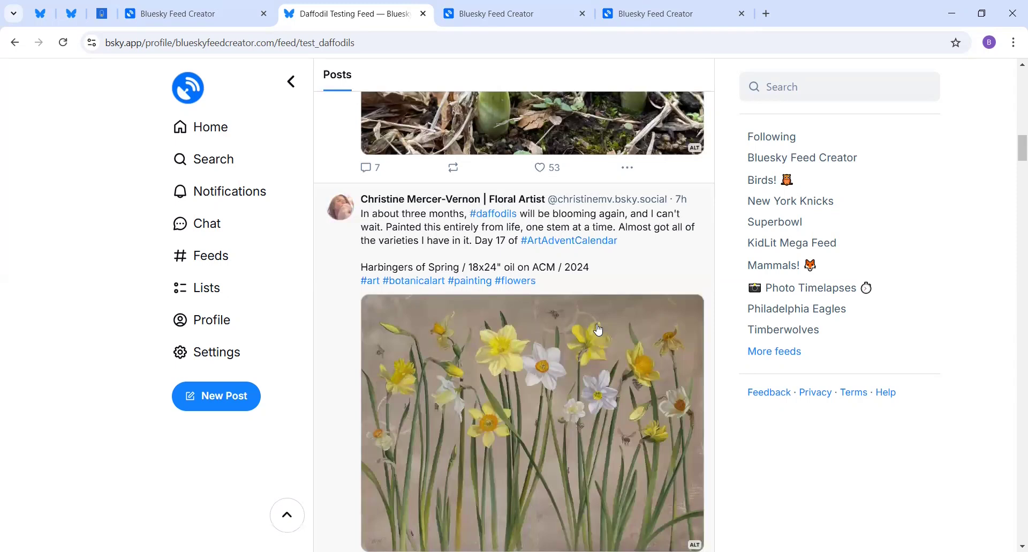
{"action": "scroll", "coordinate": [599, 327], "scroll_direction": "down", "scroll_amount": 2}
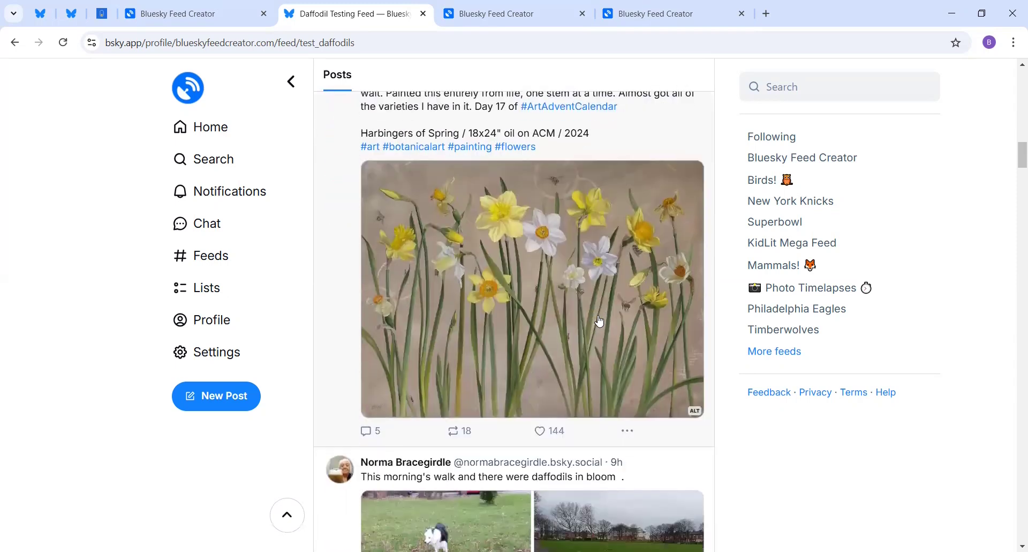
Close the spare Bluesky Feed Creator page and review the search terms in the daffodil feed's post-capturing settings
{"action": "left_click", "coordinate": [638, 18]}
{"action": "key", "text": "ctrl+w"}
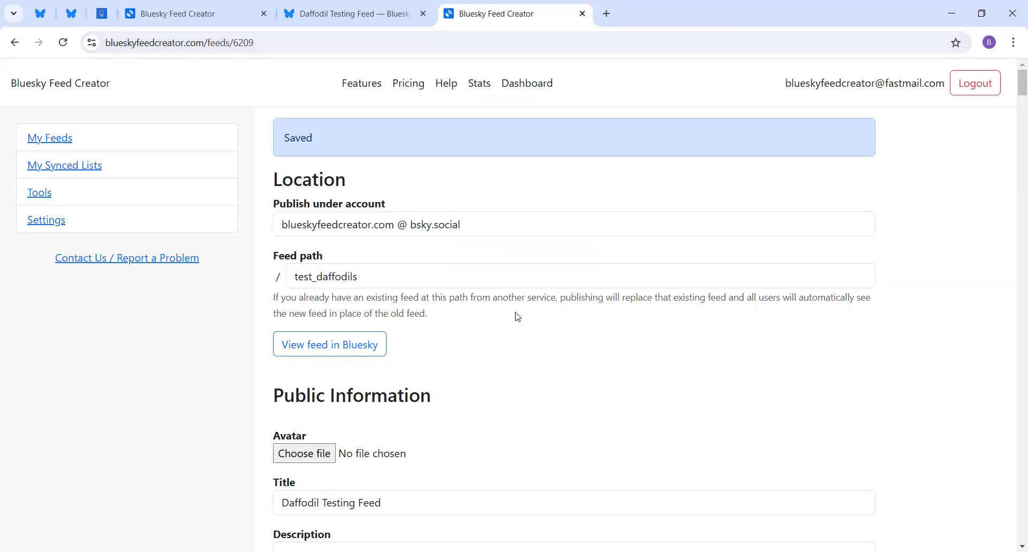
{"action": "scroll", "coordinate": [575, 327], "scroll_direction": "down", "scroll_amount": 1}
{"action": "scroll", "coordinate": [577, 316], "scroll_direction": "down", "scroll_amount": 8}
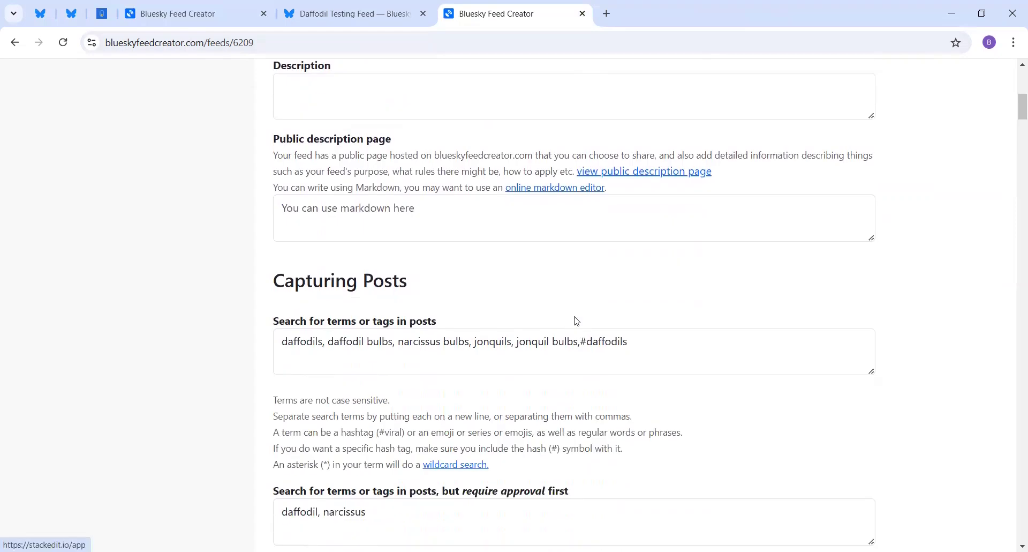
{"action": "scroll", "coordinate": [577, 321], "scroll_direction": "down", "scroll_amount": 1}
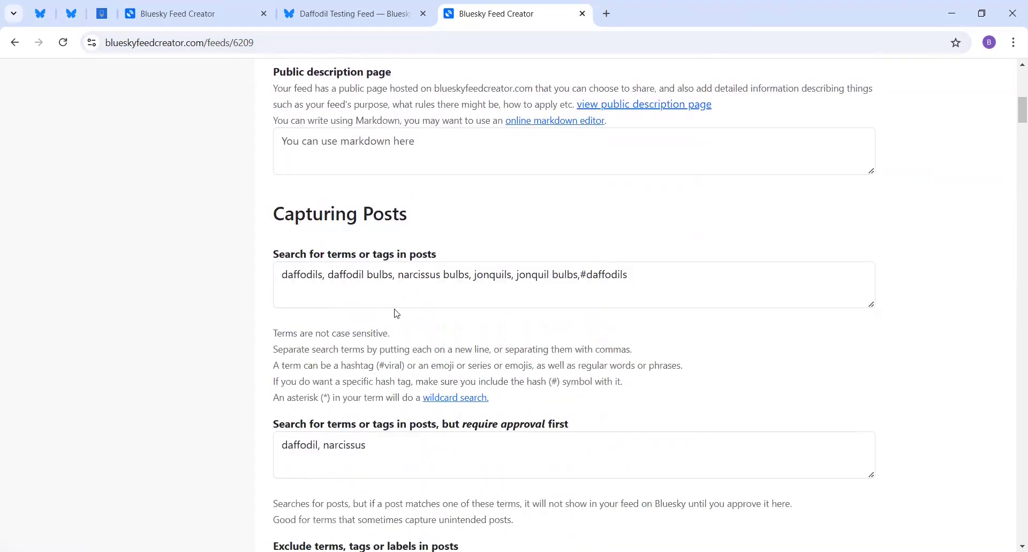
{"action": "left_click_drag", "start_coordinate": [274, 255], "coordinate": [545, 348]}
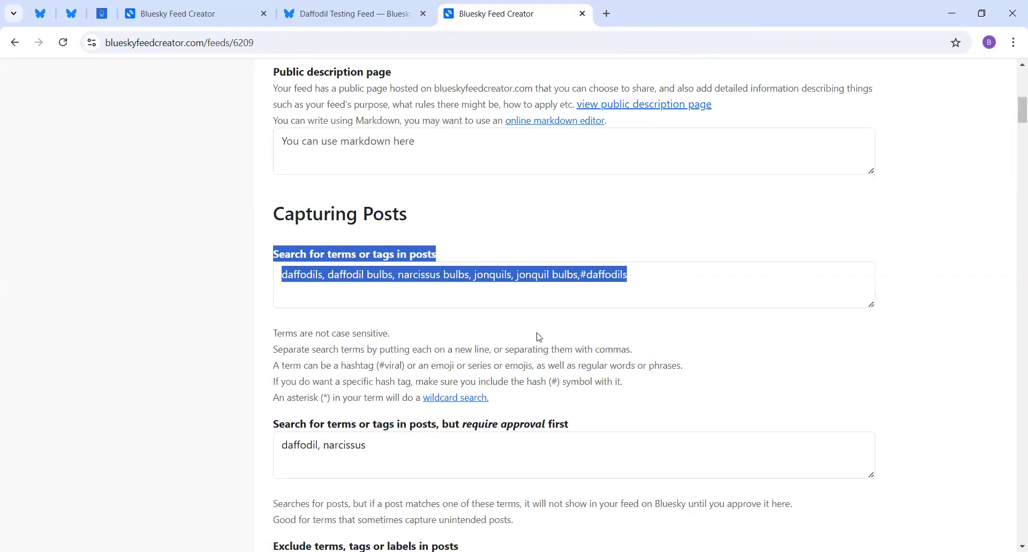
{"action": "left_click", "coordinate": [538, 336]}
Review the daffodil feed's terms that require approval first and its excluded terms, tags and labels
{"action": "scroll", "coordinate": [538, 336], "scroll_direction": "down", "scroll_amount": 3}
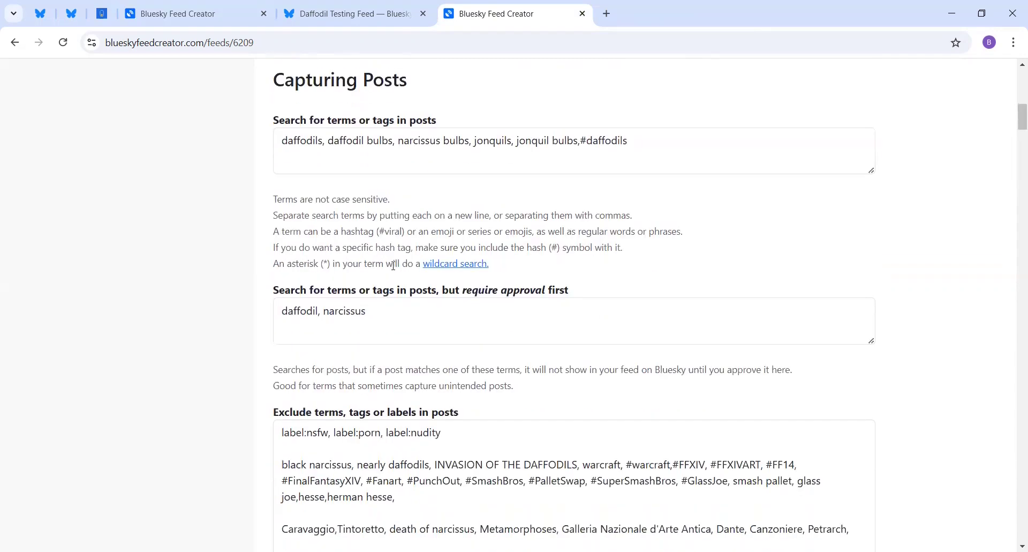
{"action": "left_click_drag", "start_coordinate": [303, 294], "coordinate": [420, 356]}
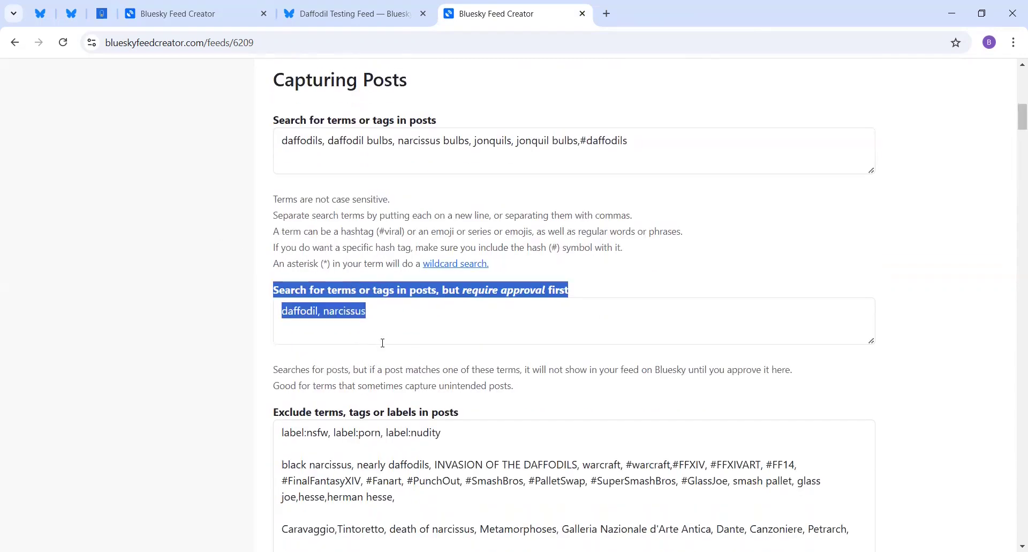
{"action": "scroll", "coordinate": [428, 364], "scroll_direction": "down", "scroll_amount": 2}
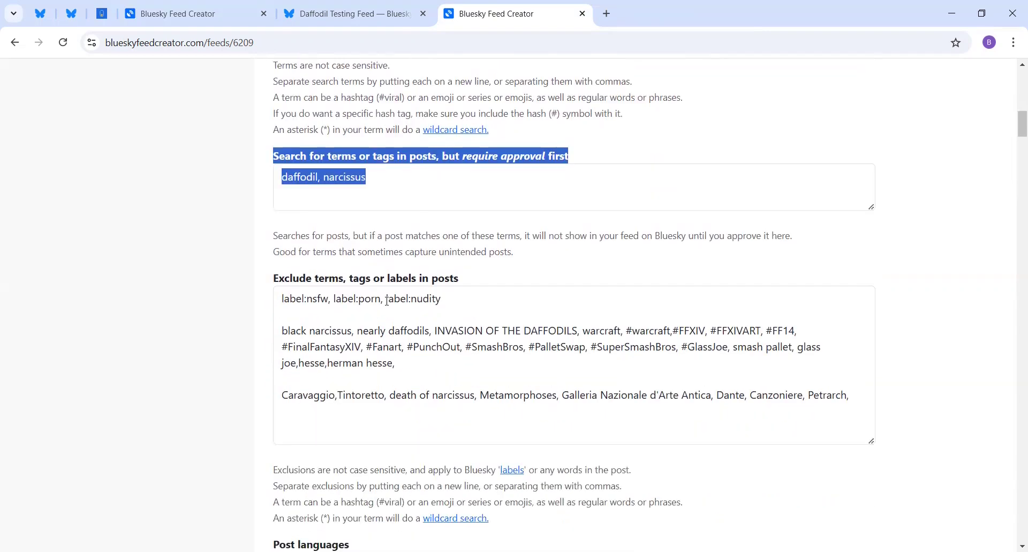
{"action": "left_click", "coordinate": [364, 349]}
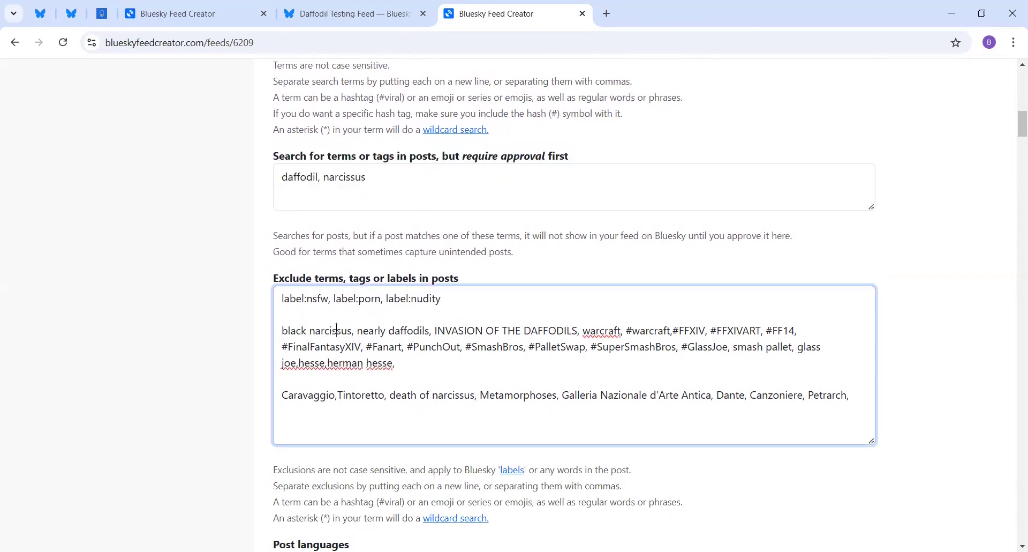
{"action": "left_click_drag", "start_coordinate": [275, 278], "coordinate": [349, 294]}
{"action": "left_click_drag", "start_coordinate": [738, 407], "coordinate": [839, 397]}
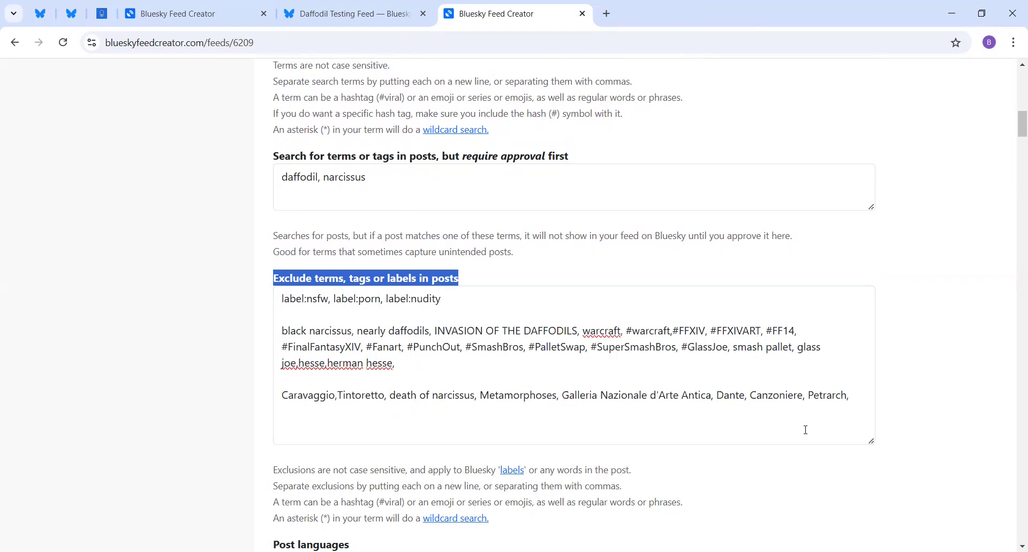
{"action": "left_click", "coordinate": [779, 443]}
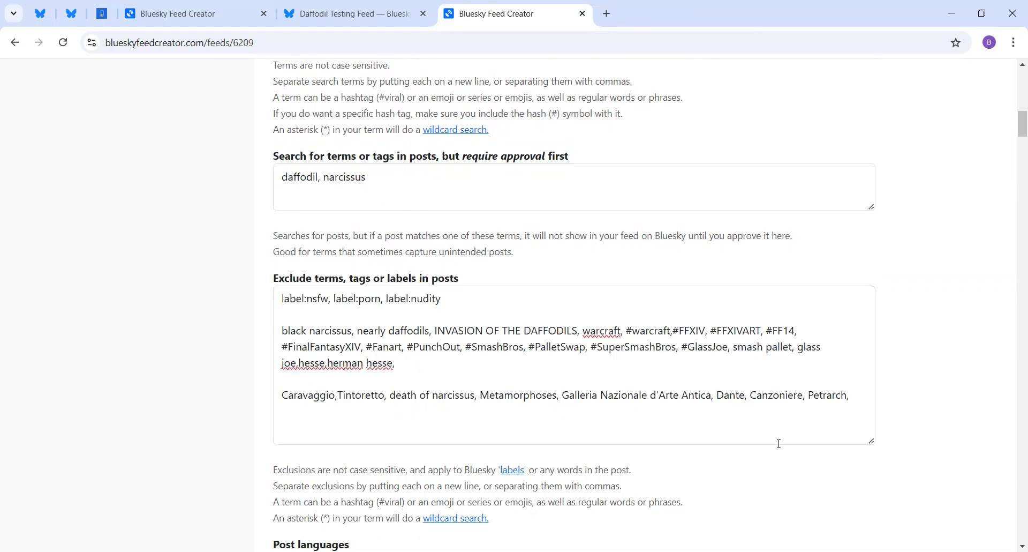
Return to the dashboard and open the Daffodil Testing Feed's posts that require approval
{"action": "scroll", "coordinate": [688, 367], "scroll_direction": "up", "scroll_amount": 15}
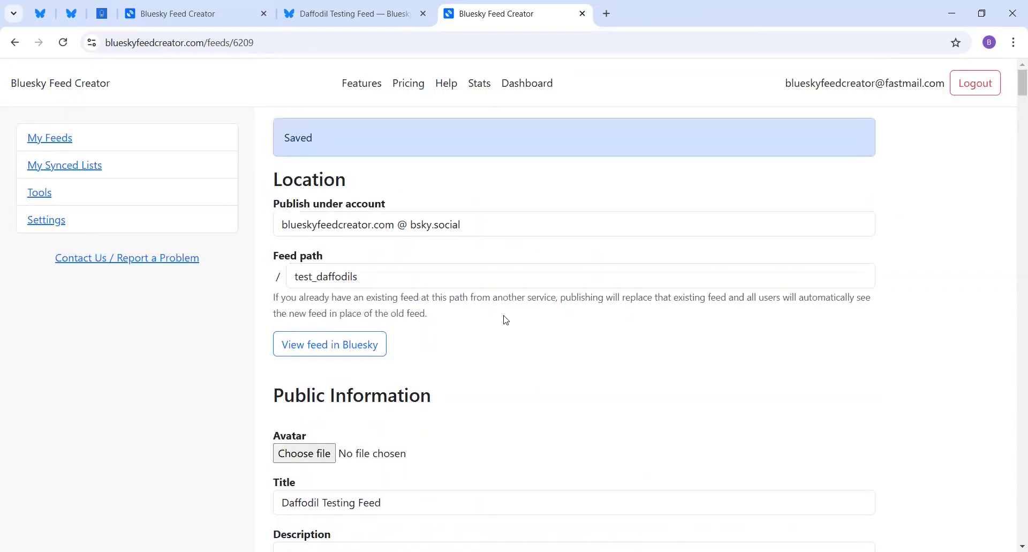
{"action": "left_click", "coordinate": [511, 87]}
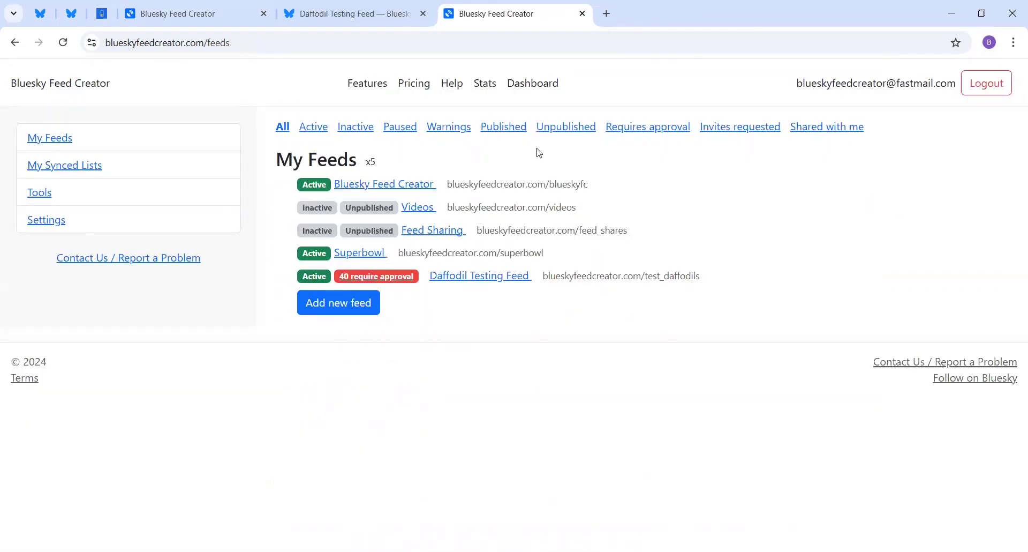
{"action": "left_click", "coordinate": [407, 279]}
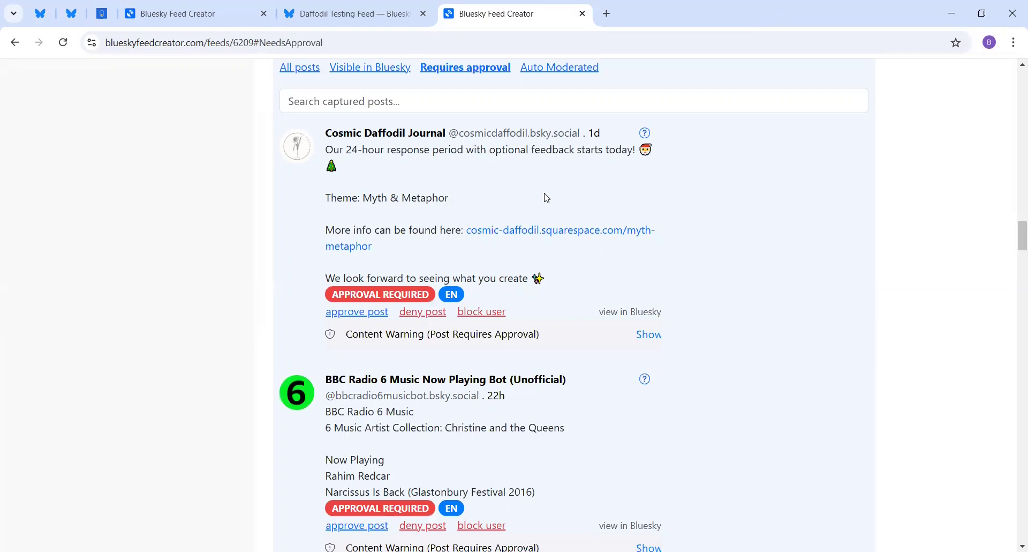
Check the Cosmic Daffodil Journal post's author and link, and block that user in this feed
{"action": "left_click_drag", "start_coordinate": [600, 134], "coordinate": [323, 133]}
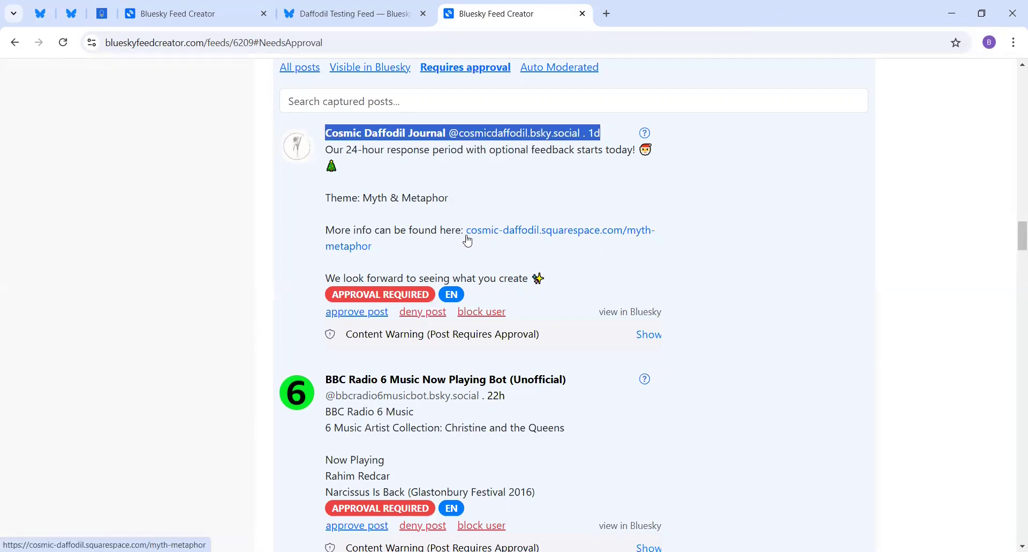
{"action": "left_click_drag", "start_coordinate": [486, 249], "coordinate": [453, 234]}
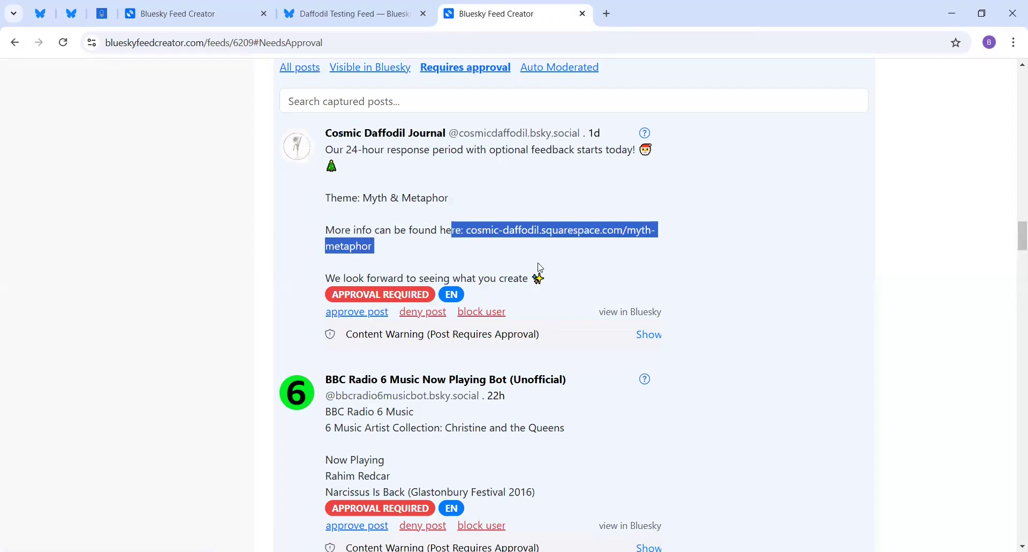
{"action": "left_click", "coordinate": [430, 232]}
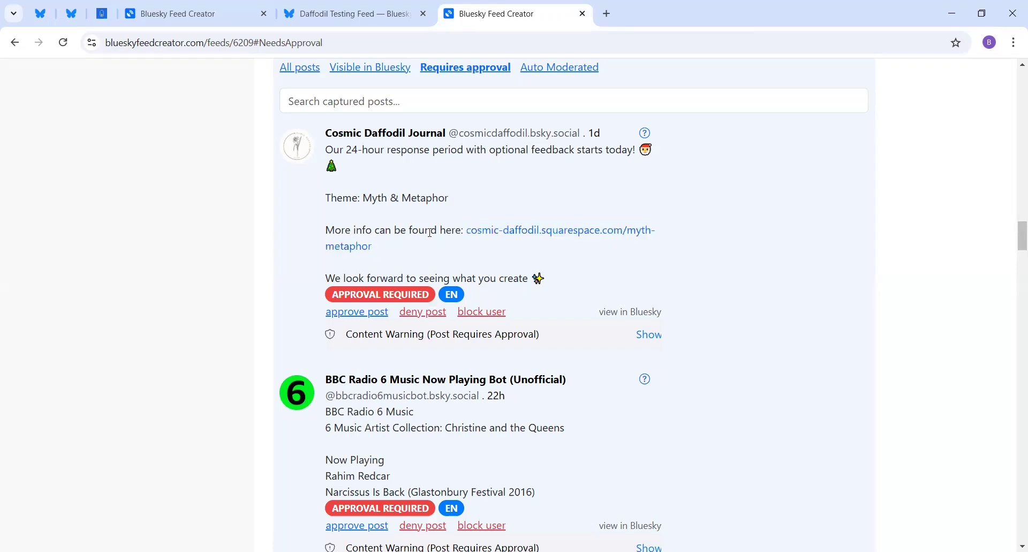
{"action": "left_click", "coordinate": [471, 312]}
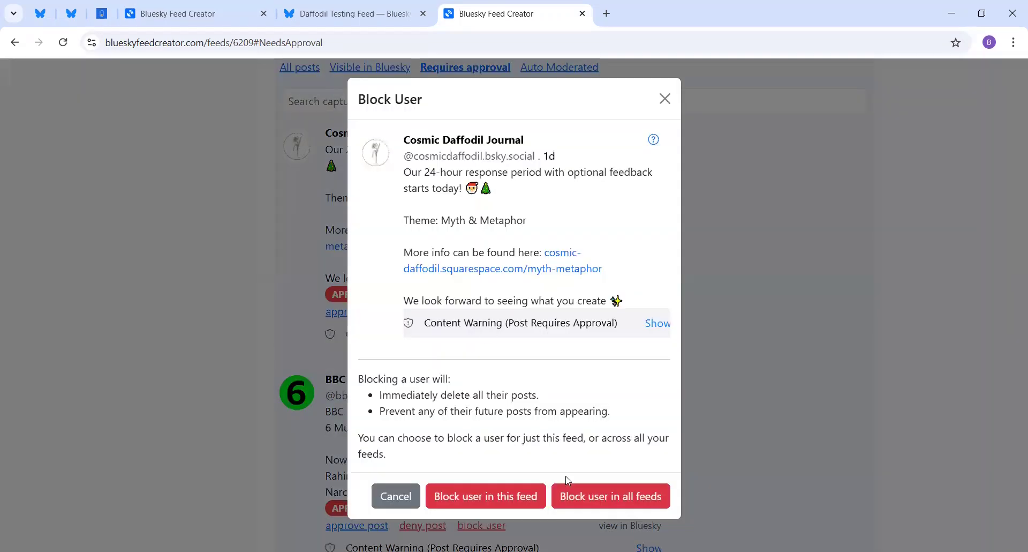
{"action": "left_click", "coordinate": [606, 507]}
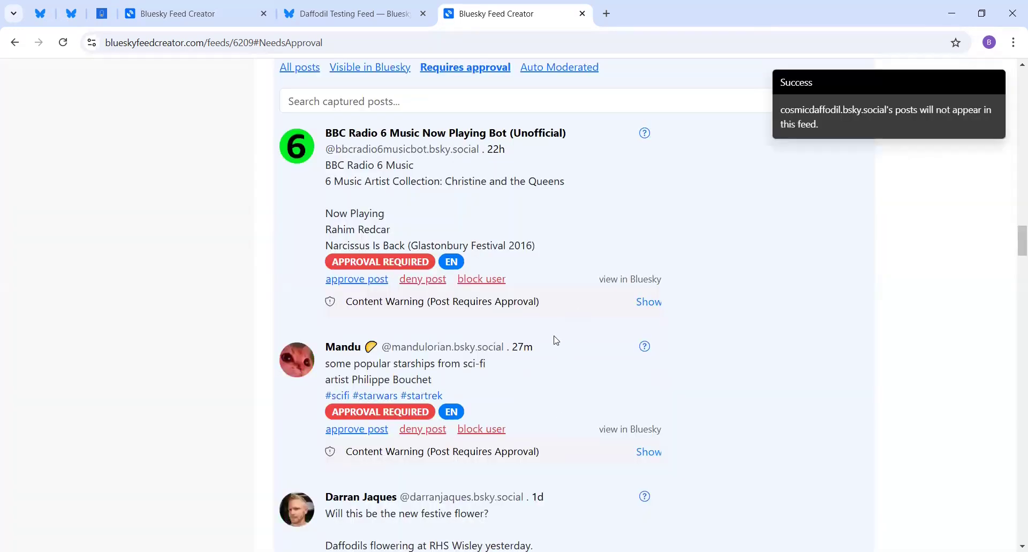
Look over the remaining posts awaiting approval and reveal the hidden image on the BBC Radio 6 Music bot post
{"action": "scroll", "coordinate": [769, 329], "scroll_direction": "down", "scroll_amount": 1}
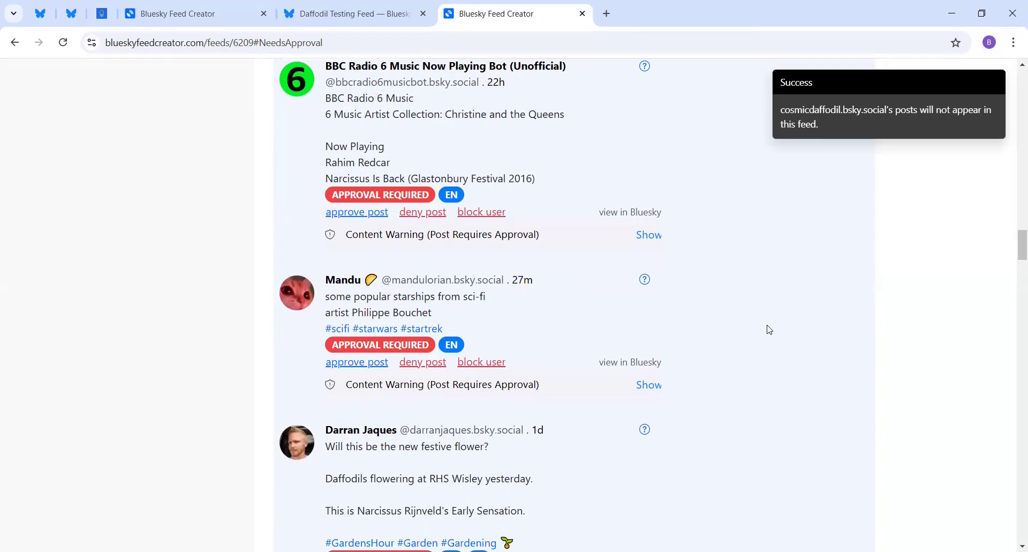
{"action": "scroll", "coordinate": [769, 329], "scroll_direction": "down", "scroll_amount": 1}
{"action": "scroll", "coordinate": [767, 327], "scroll_direction": "up", "scroll_amount": 3}
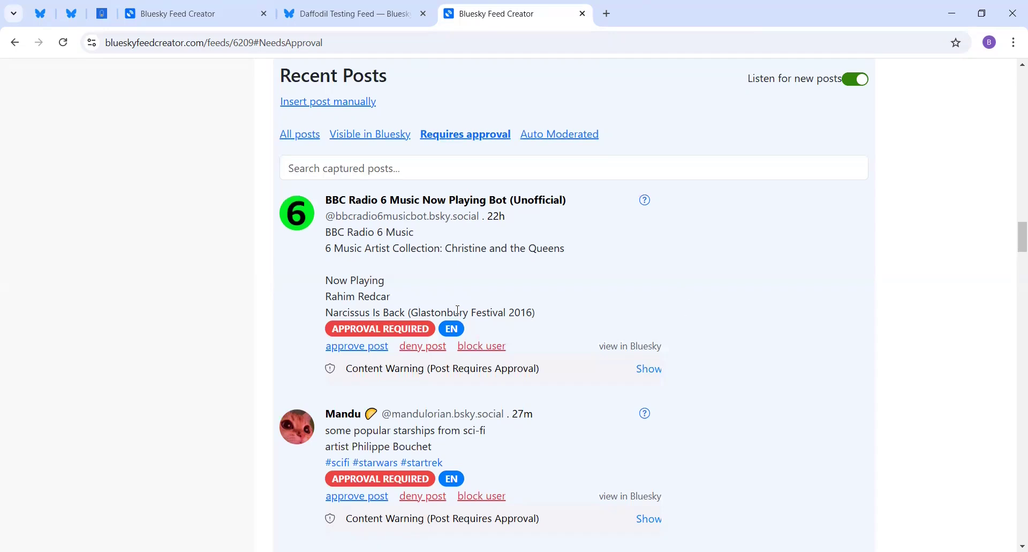
{"action": "left_click", "coordinate": [650, 370]}
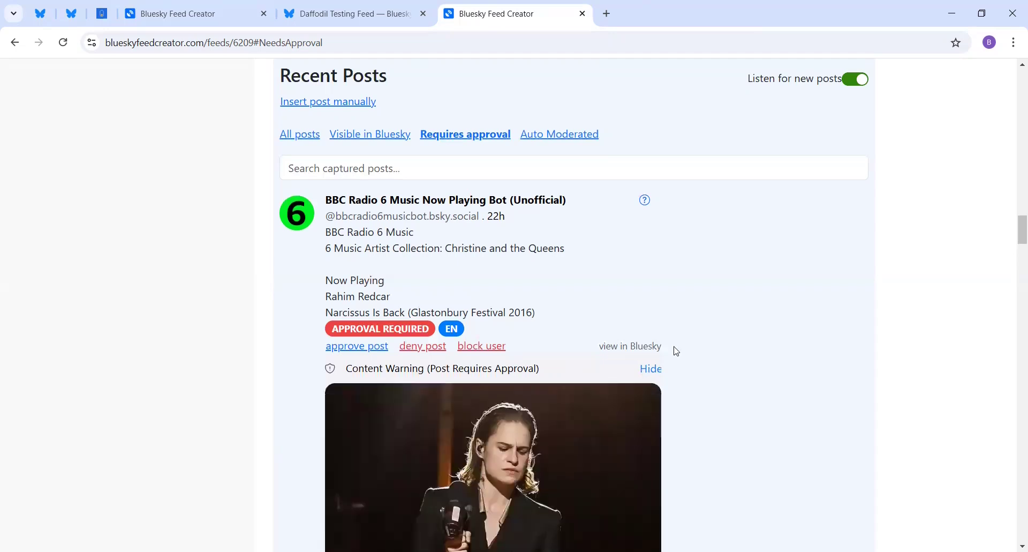
Block the BBC Radio 6 Music Now Playing Bot account in this feed only
{"action": "left_click", "coordinate": [466, 345]}
{"action": "scroll", "coordinate": [532, 321], "scroll_direction": "down", "scroll_amount": 4}
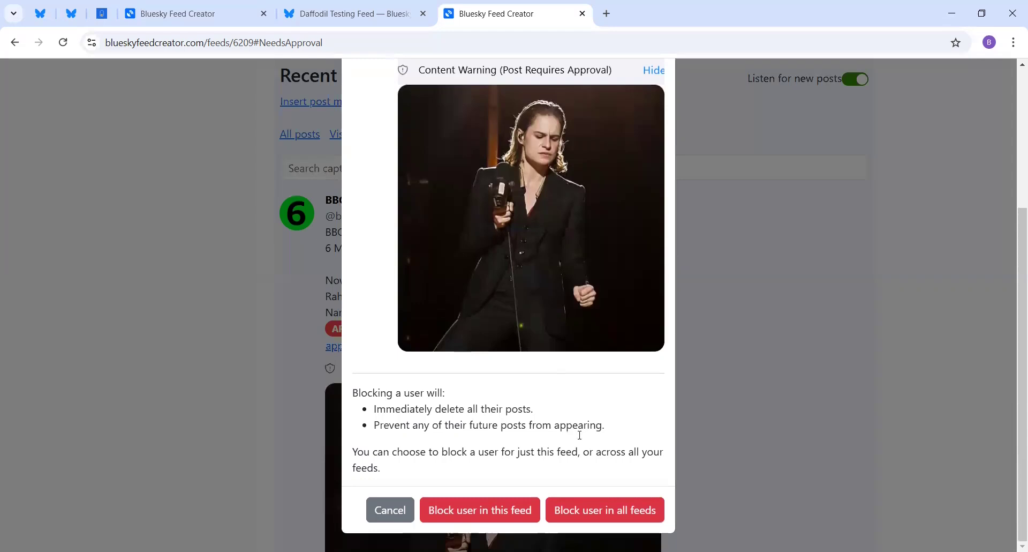
{"action": "left_click", "coordinate": [558, 498]}
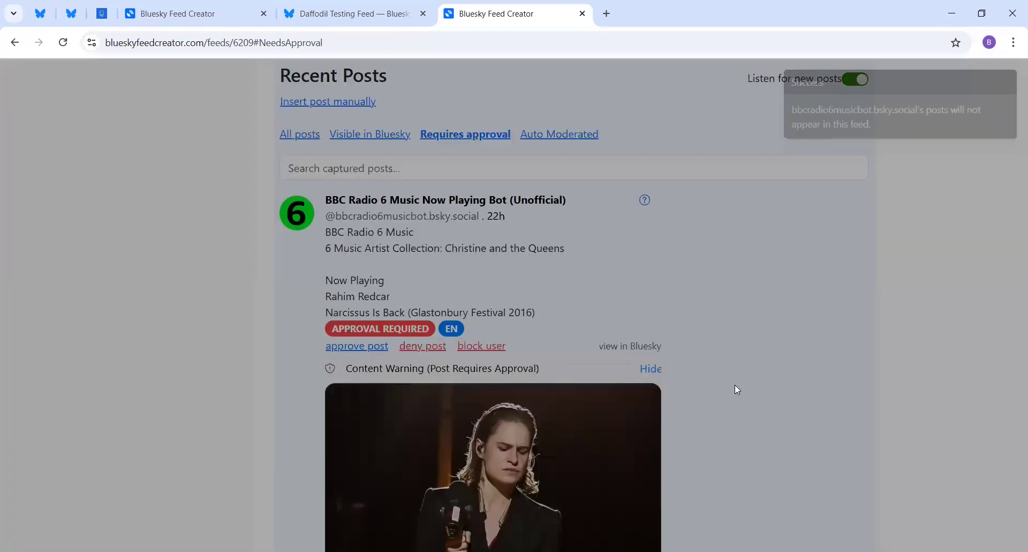
Look through the posts awaiting approval and reveal the hidden images on the orange moon post and the "Narcissus blooming in December" post
{"action": "scroll", "coordinate": [719, 395], "scroll_direction": "up", "scroll_amount": 2}
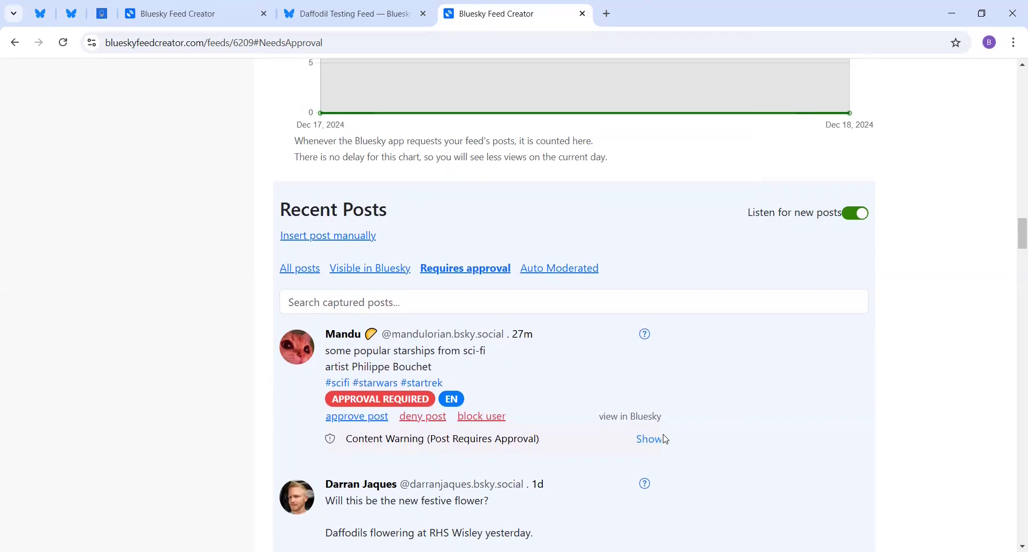
{"action": "scroll", "coordinate": [664, 433], "scroll_direction": "down", "scroll_amount": 1}
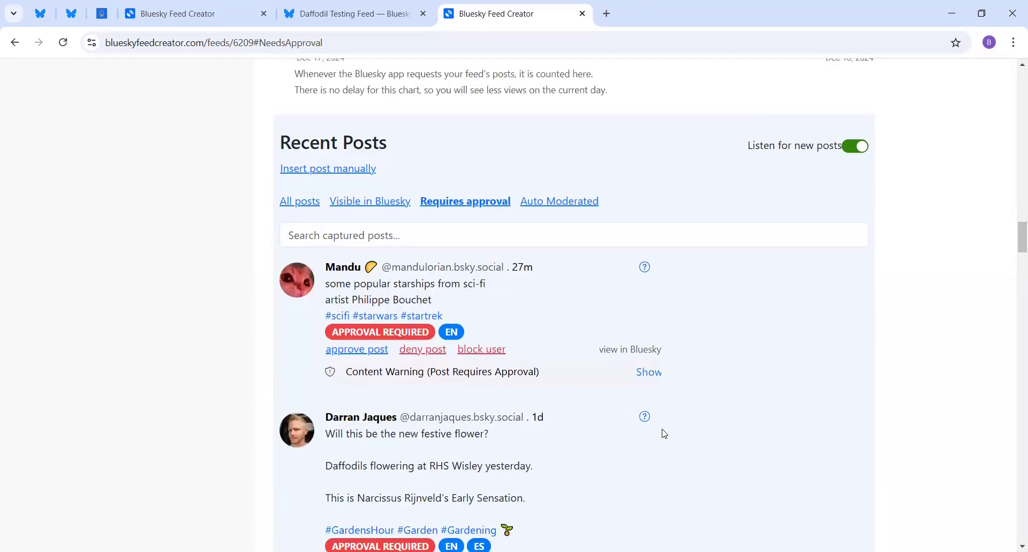
{"action": "scroll", "coordinate": [680, 423], "scroll_direction": "down", "scroll_amount": 5}
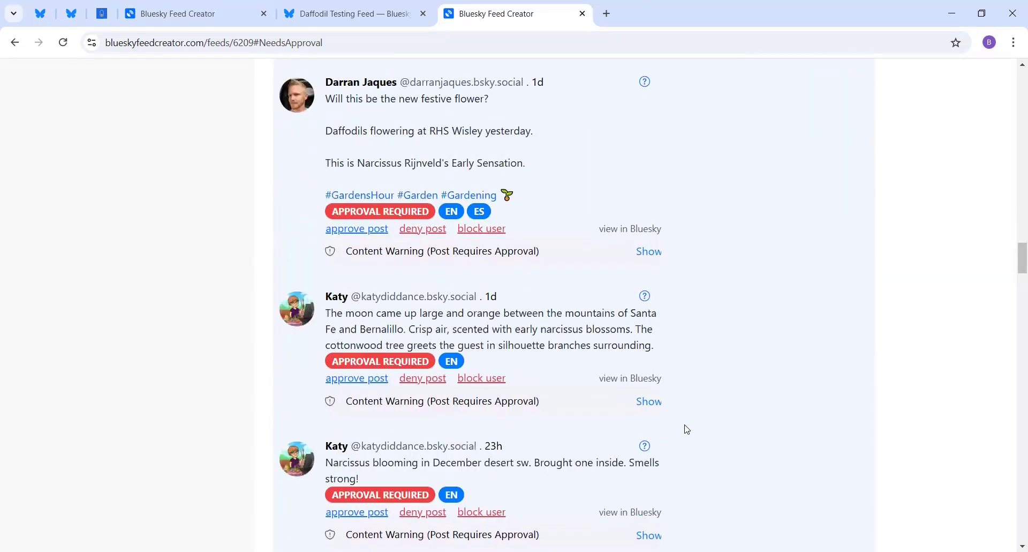
{"action": "scroll", "coordinate": [687, 429], "scroll_direction": "down", "scroll_amount": 1}
{"action": "scroll", "coordinate": [687, 429], "scroll_direction": "down", "scroll_amount": 2}
{"action": "scroll", "coordinate": [684, 426], "scroll_direction": "up", "scroll_amount": 1}
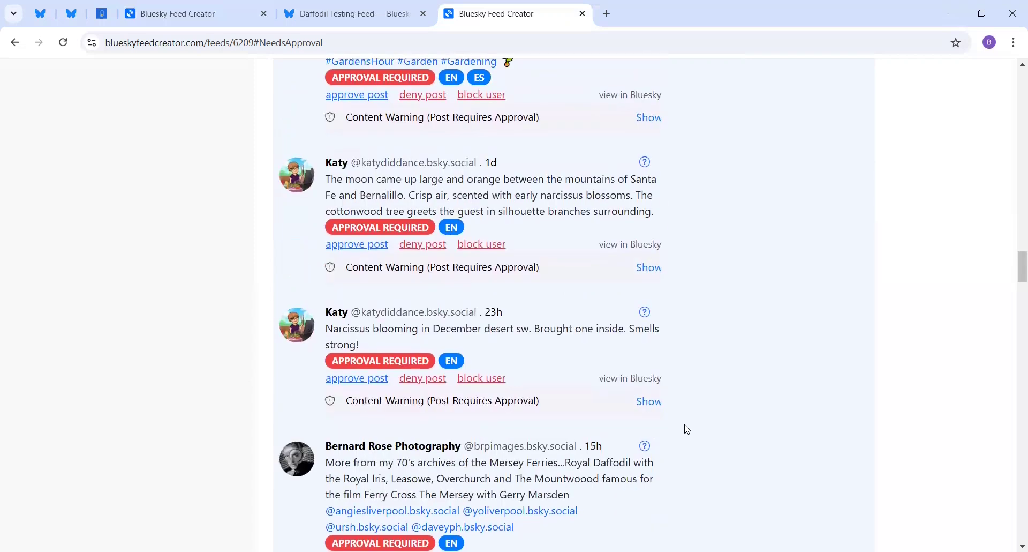
{"action": "left_click", "coordinate": [643, 405]}
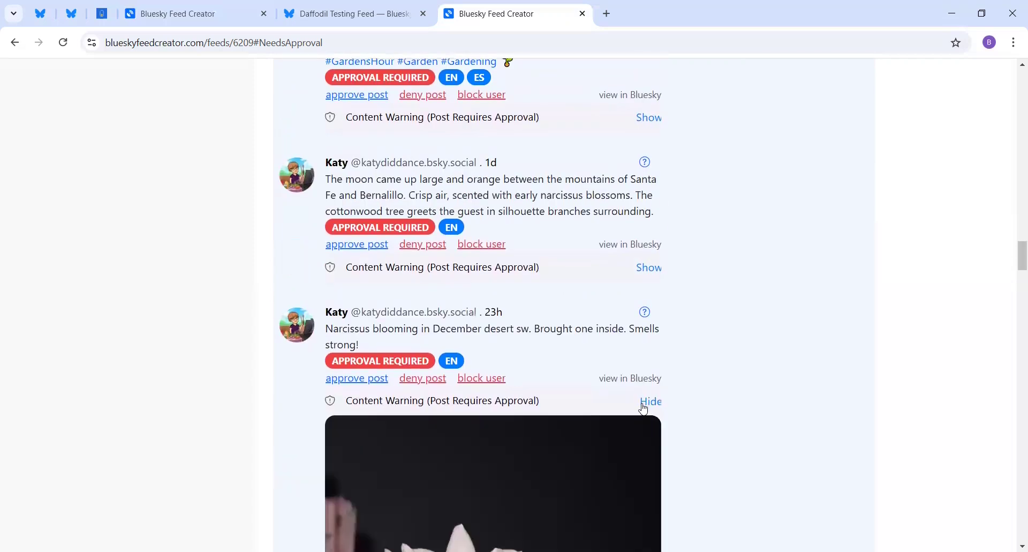
{"action": "left_click", "coordinate": [646, 270]}
{"action": "scroll", "coordinate": [767, 287], "scroll_direction": "down", "scroll_amount": 5}
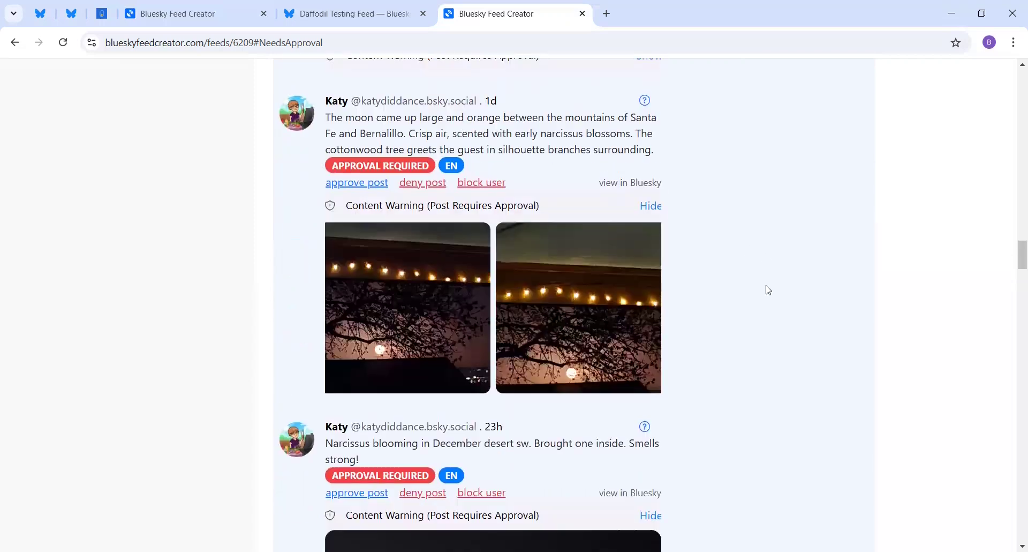
{"action": "scroll", "coordinate": [765, 295], "scroll_direction": "down", "scroll_amount": 3}
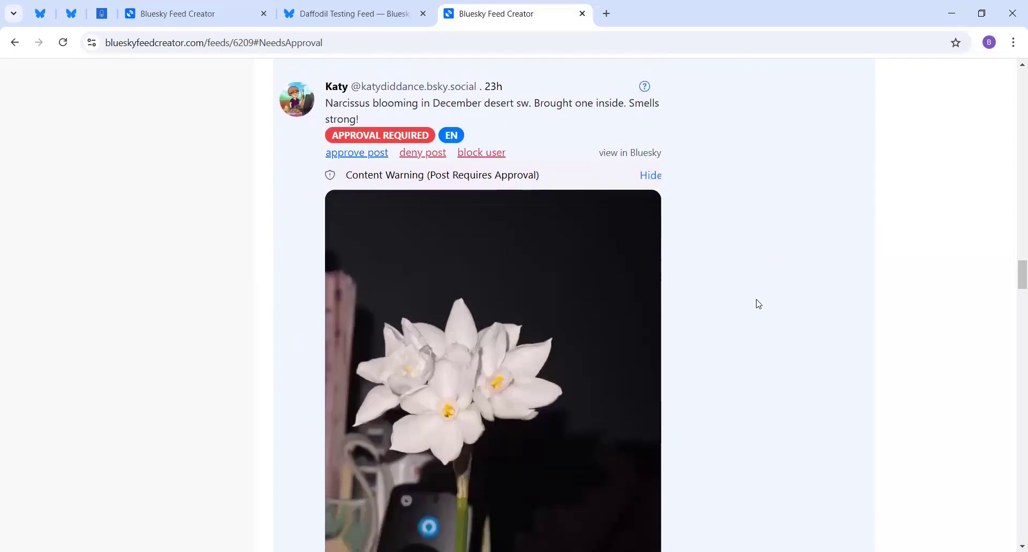
{"action": "scroll", "coordinate": [757, 301], "scroll_direction": "up", "scroll_amount": 1}
{"action": "scroll", "coordinate": [739, 413], "scroll_direction": "up", "scroll_amount": 5}
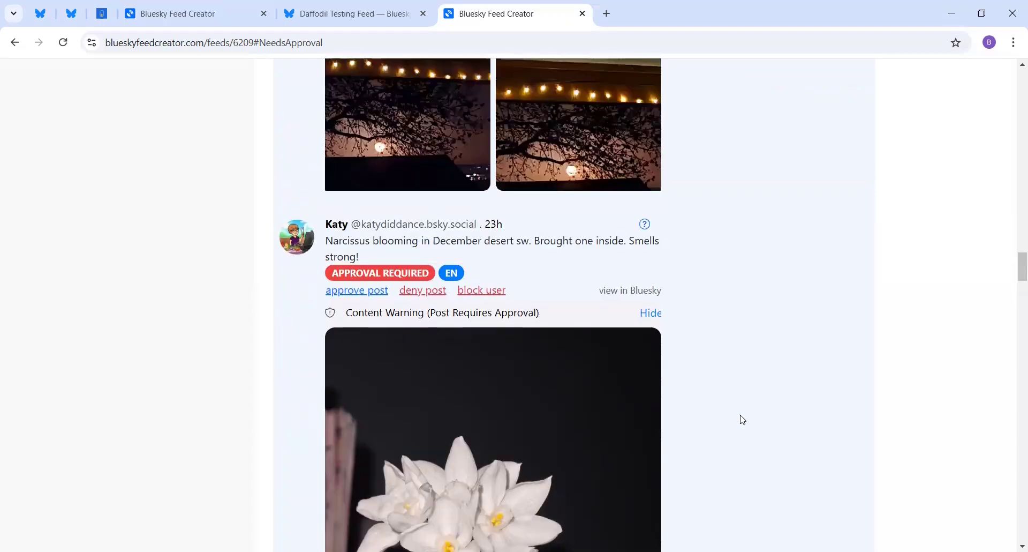
{"action": "scroll", "coordinate": [742, 416], "scroll_direction": "up", "scroll_amount": 1}
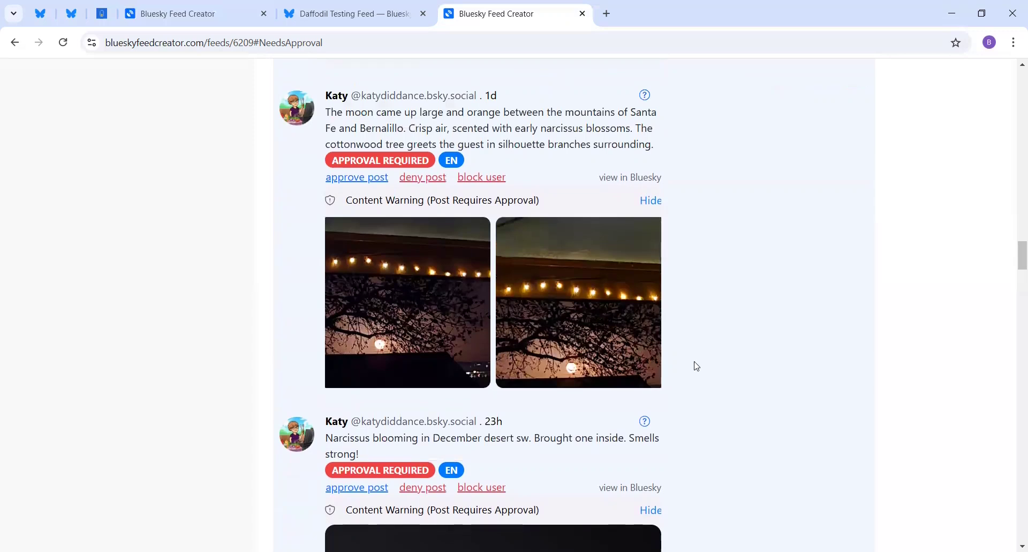
Deny the orange moon post that mentions narcissus, and approve only the single "Narcissus blooming in December" post
{"action": "double_click", "coordinate": [563, 127]}
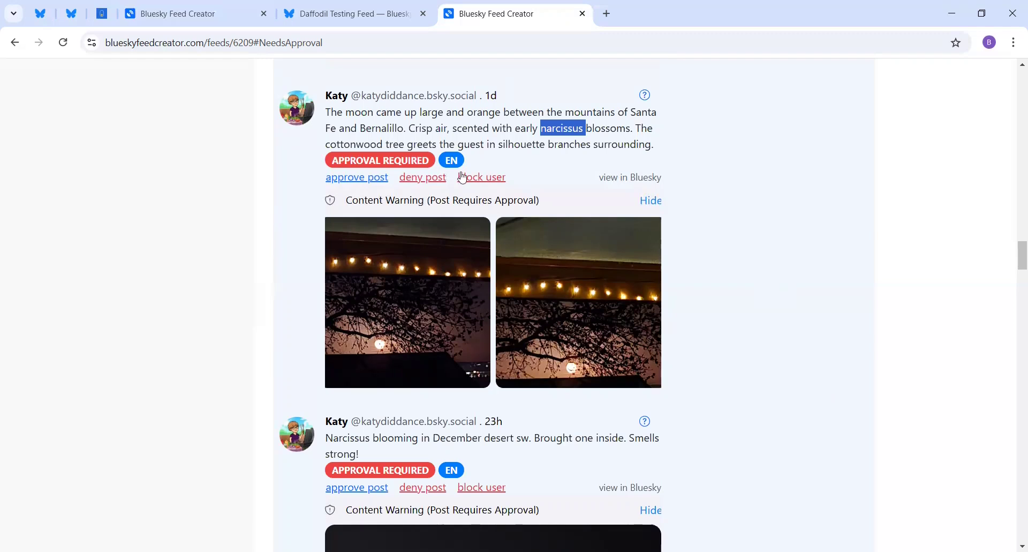
{"action": "left_click", "coordinate": [444, 181]}
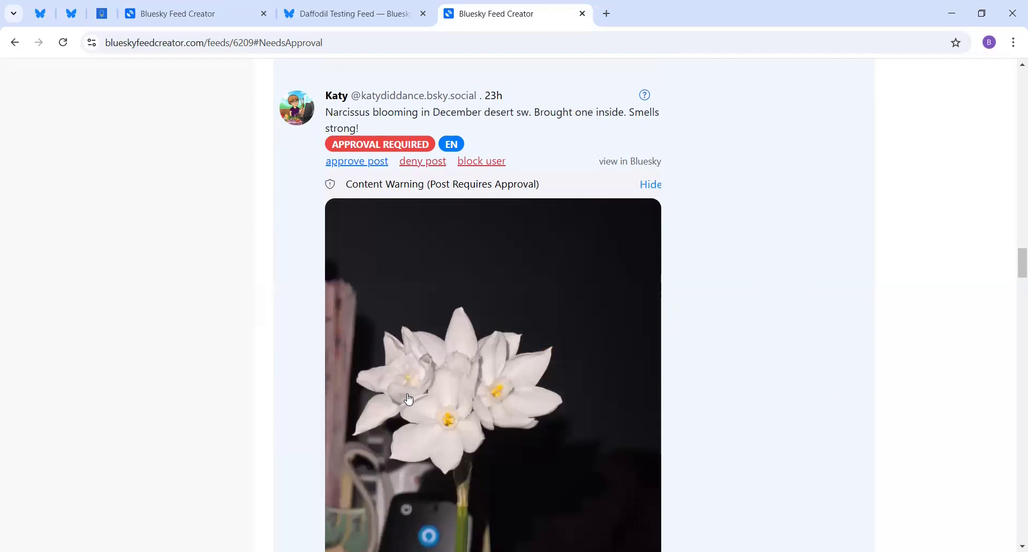
{"action": "left_click", "coordinate": [367, 161]}
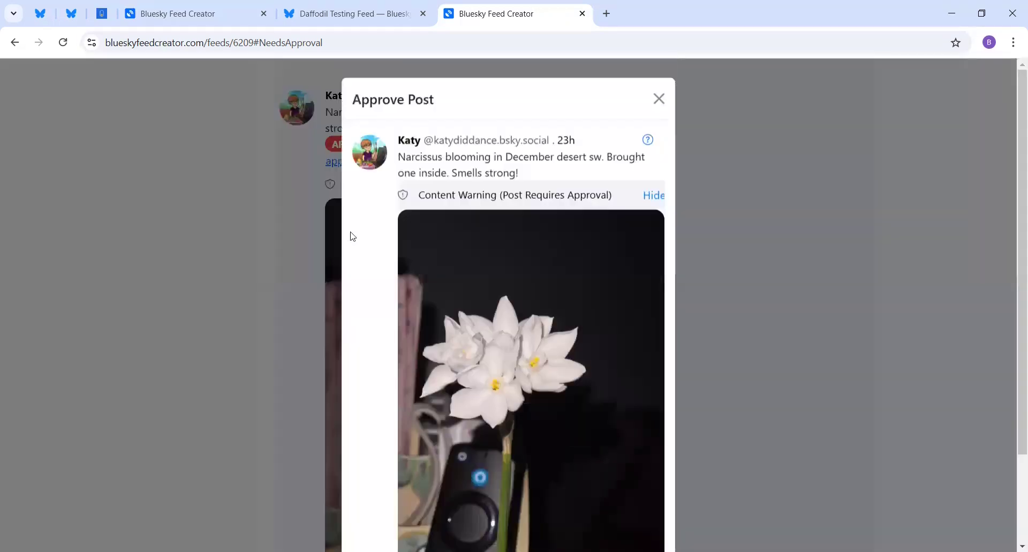
{"action": "scroll", "coordinate": [520, 263], "scroll_direction": "down", "scroll_amount": 2}
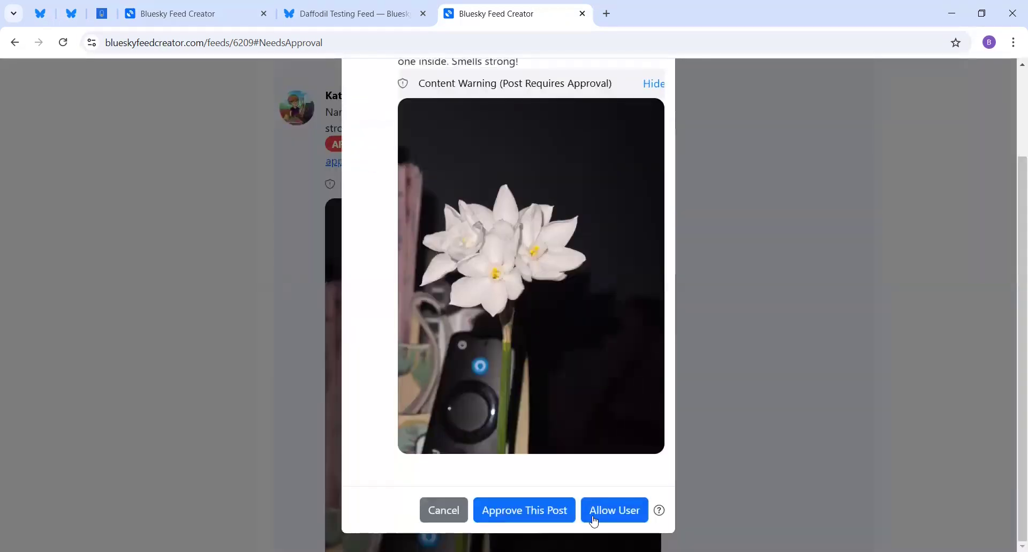
{"action": "left_click", "coordinate": [546, 510]}
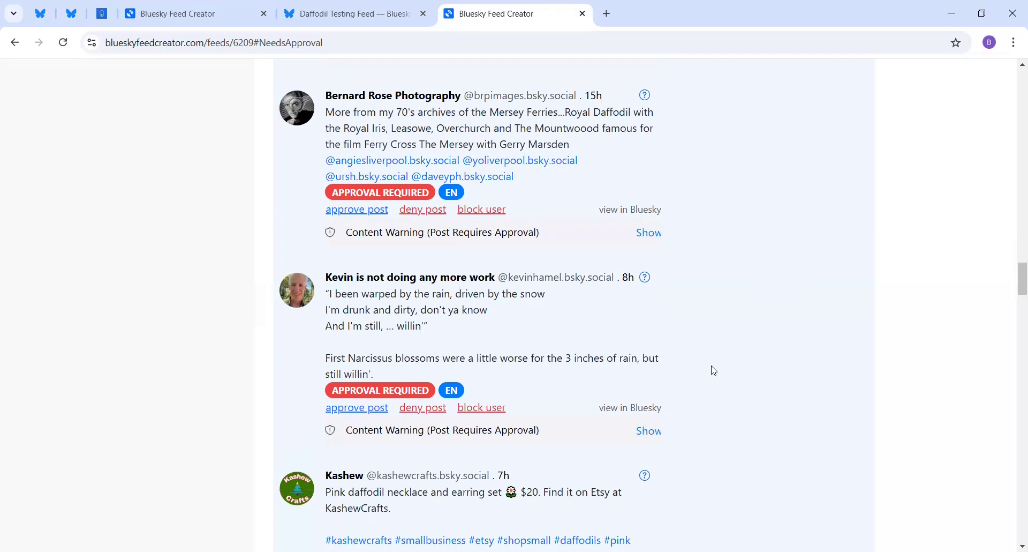
Reveal the image on the "First Narcissus blossoms" post and allow its author to post without approval
{"action": "left_click", "coordinate": [656, 433]}
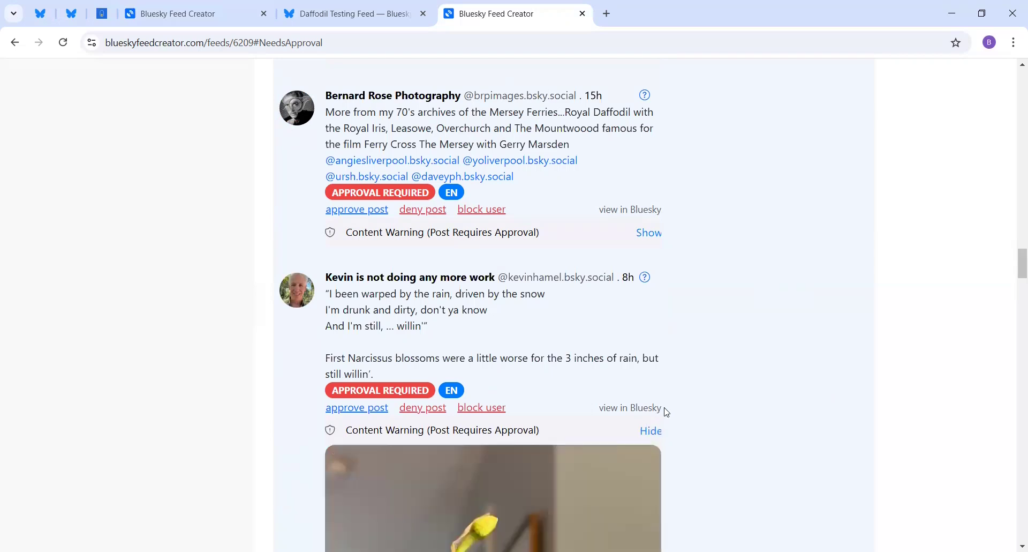
{"action": "scroll", "coordinate": [769, 371], "scroll_direction": "down", "scroll_amount": 3}
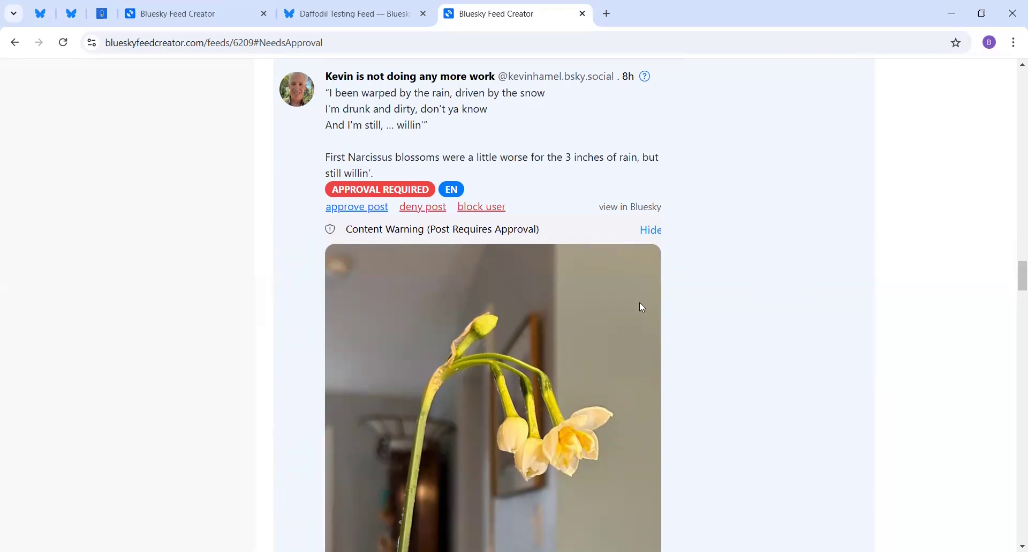
{"action": "double_click", "coordinate": [374, 156]}
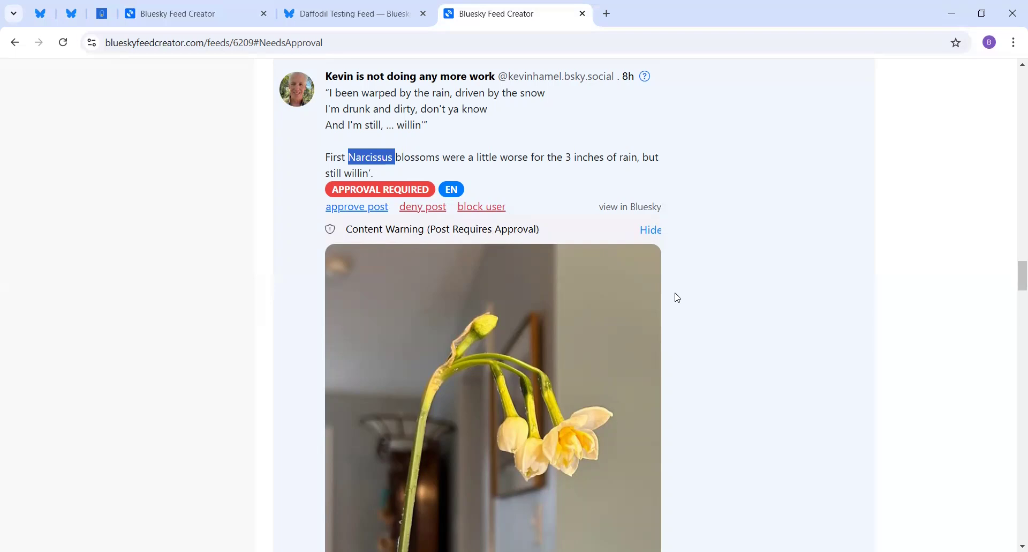
{"action": "left_click", "coordinate": [381, 207]}
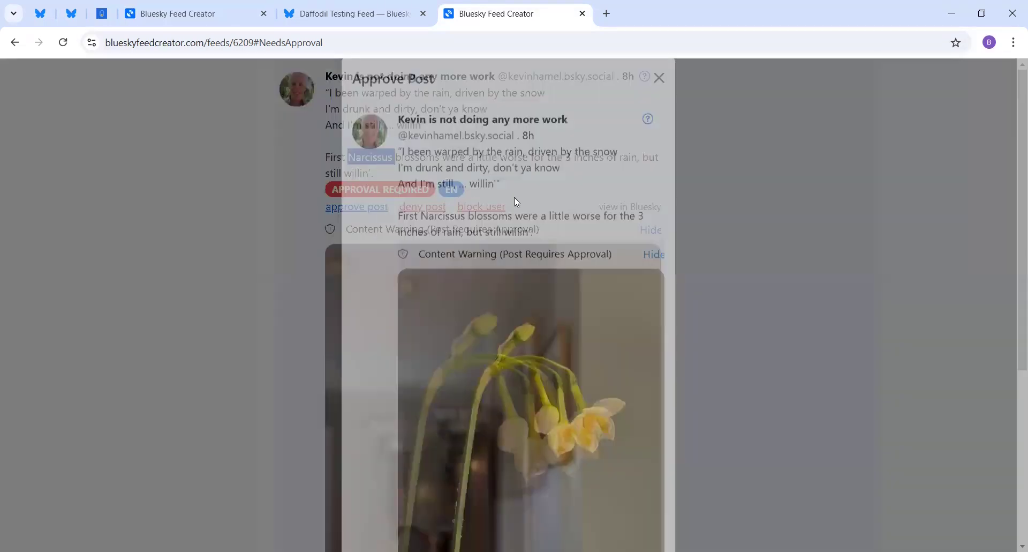
{"action": "scroll", "coordinate": [517, 202], "scroll_direction": "down", "scroll_amount": 2}
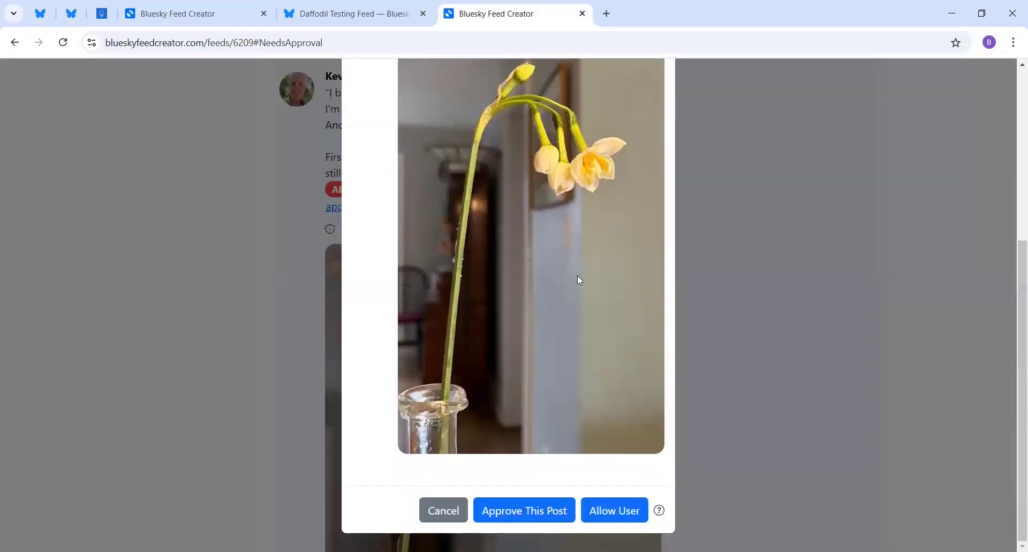
{"action": "left_click", "coordinate": [603, 508]}
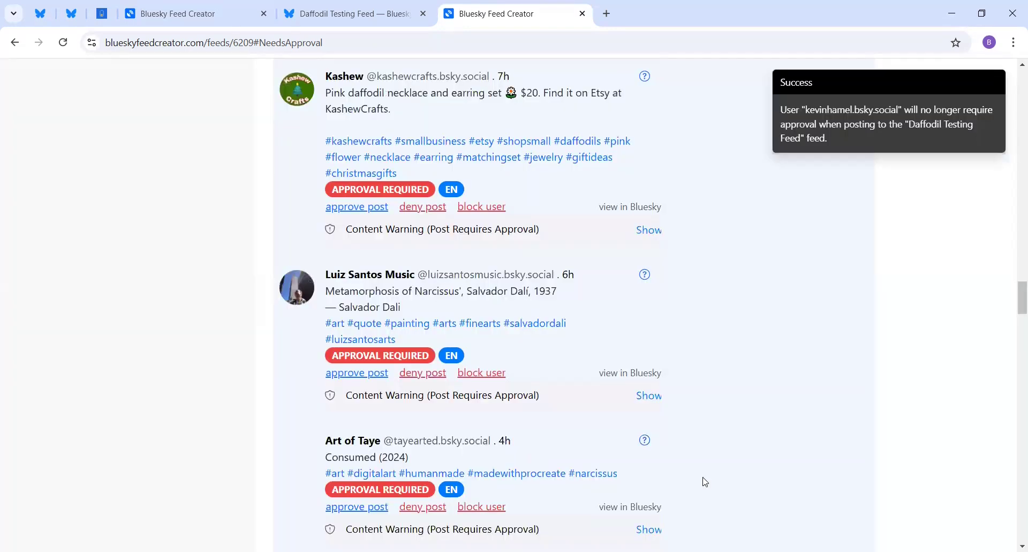
Reveal the artwork on the "Consumed (2024)" post, check its hashtags and deny the post
{"action": "scroll", "coordinate": [637, 375], "scroll_direction": "down", "scroll_amount": 2}
{"action": "left_click", "coordinate": [648, 394]}
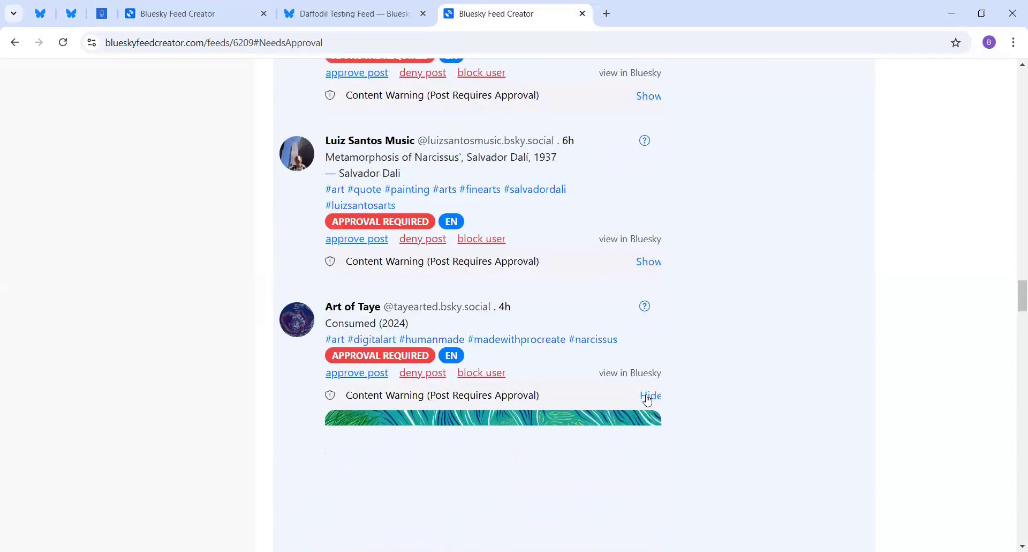
{"action": "scroll", "coordinate": [702, 343], "scroll_direction": "down", "scroll_amount": 2}
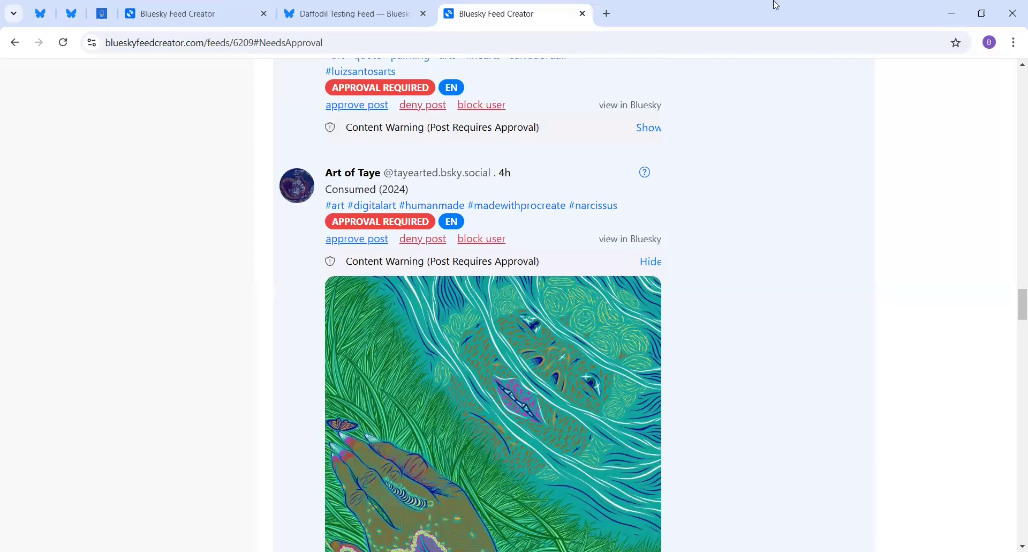
{"action": "scroll", "coordinate": [718, 372], "scroll_direction": "down", "scroll_amount": 3}
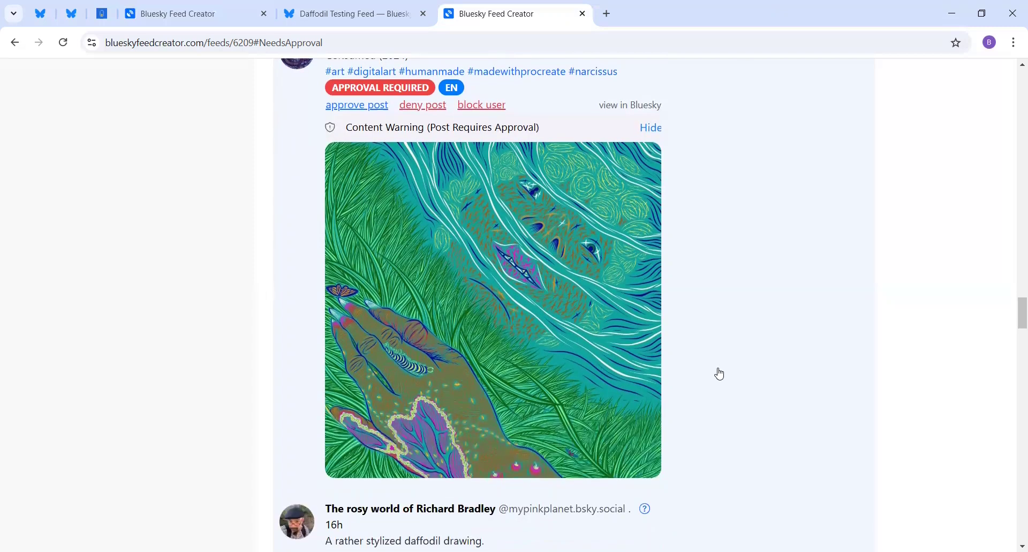
{"action": "scroll", "coordinate": [719, 375], "scroll_direction": "up", "scroll_amount": 2}
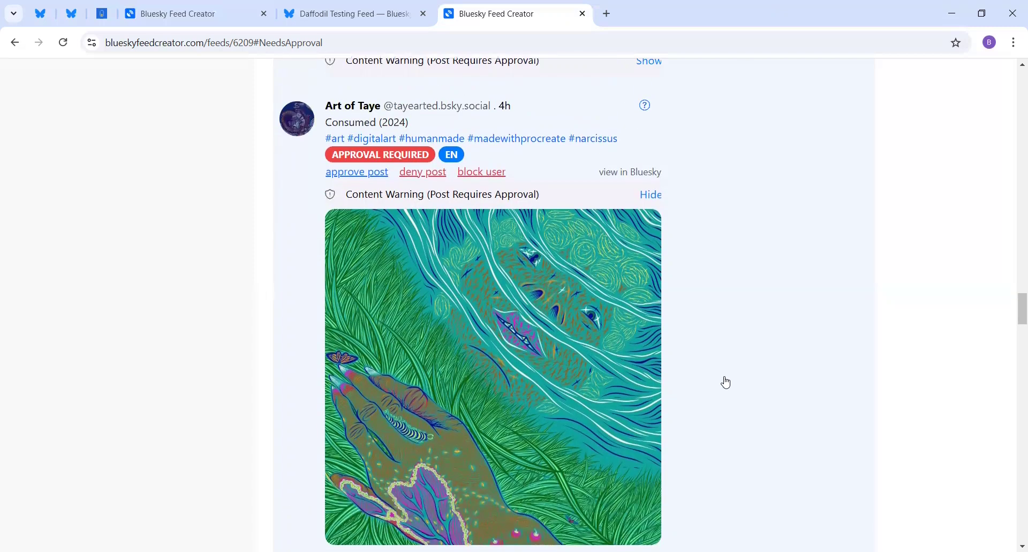
{"action": "double_click", "coordinate": [392, 217]}
{"action": "left_click_drag", "start_coordinate": [617, 205], "coordinate": [324, 206]}
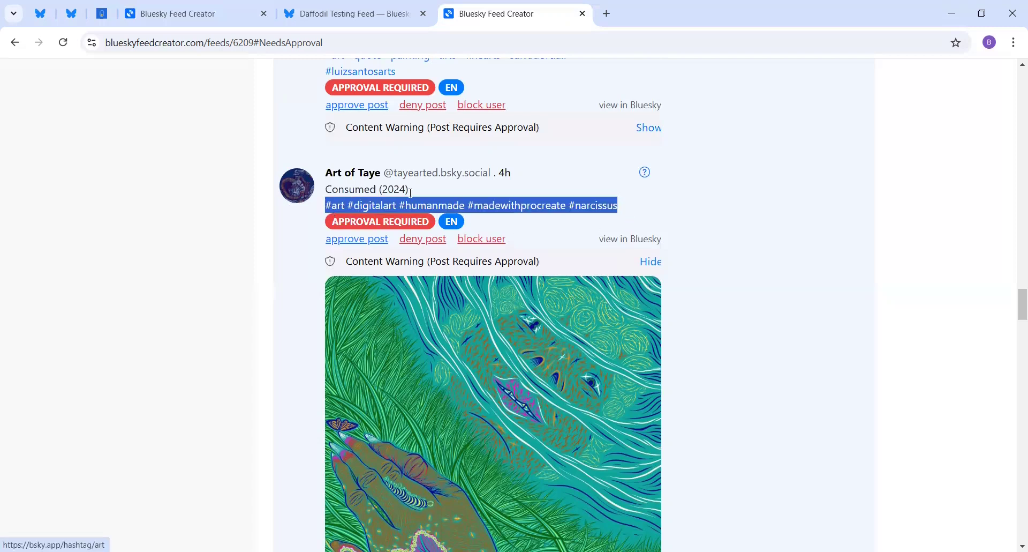
{"action": "left_click", "coordinate": [735, 381]}
{"action": "scroll", "coordinate": [735, 380], "scroll_direction": "down", "scroll_amount": 4}
{"action": "scroll", "coordinate": [736, 381], "scroll_direction": "up", "scroll_amount": 4}
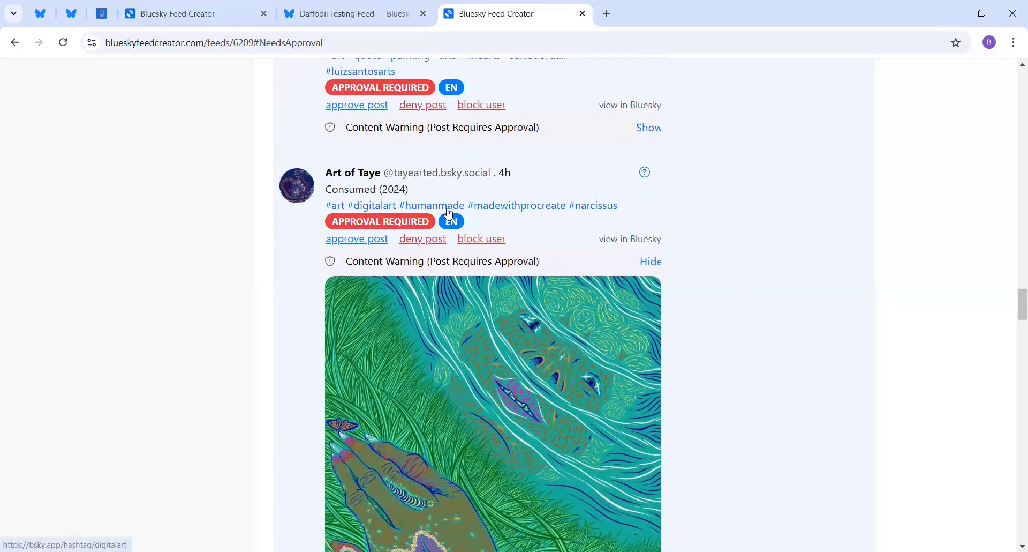
{"action": "left_click", "coordinate": [434, 241]}
Reveal the painting on the "Metamorphosis of Narcissus" post and copy its #salvadordali hashtag
{"action": "scroll", "coordinate": [573, 255], "scroll_direction": "up", "scroll_amount": 3}
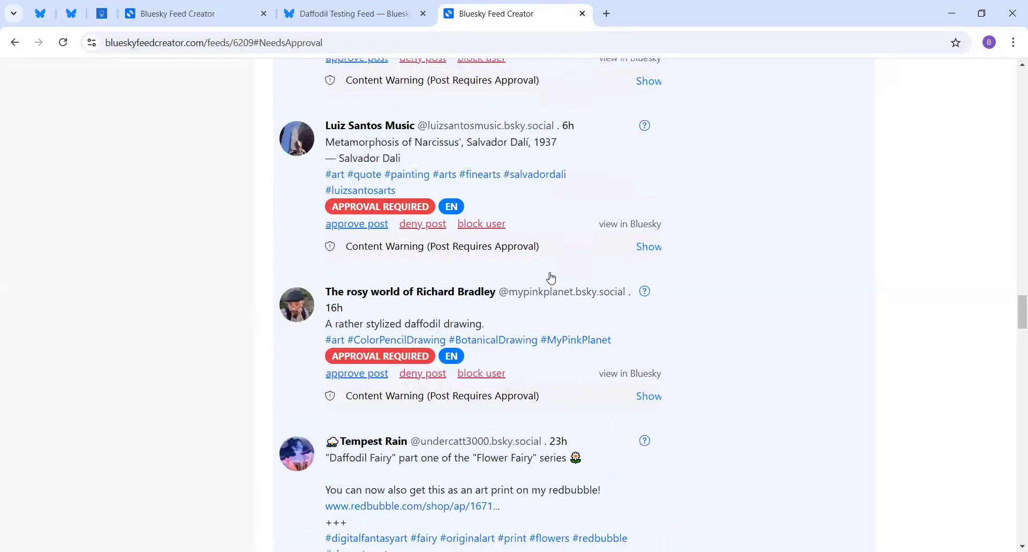
{"action": "left_click", "coordinate": [638, 262]}
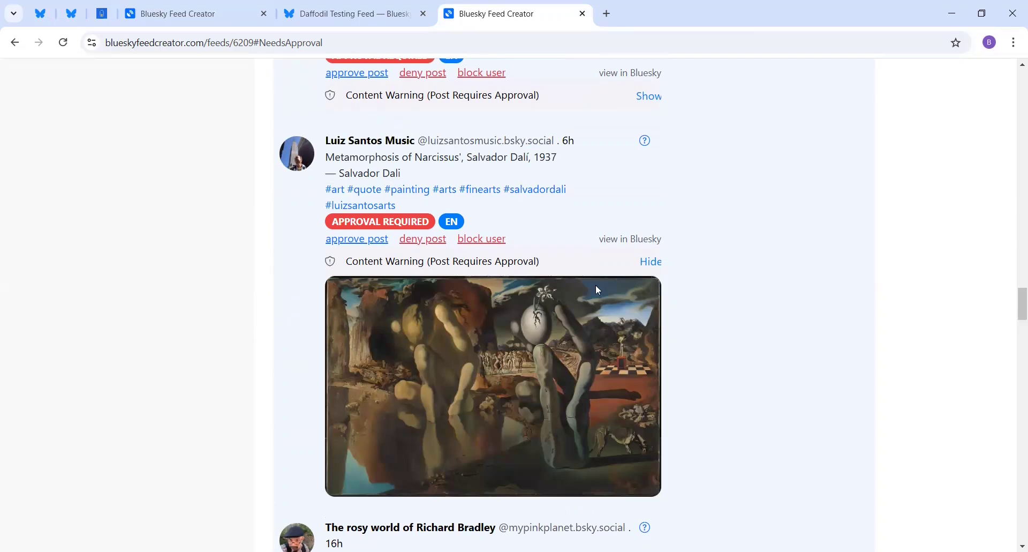
{"action": "left_click_drag", "start_coordinate": [569, 190], "coordinate": [505, 194]}
{"action": "key", "text": "ctrl+c"}
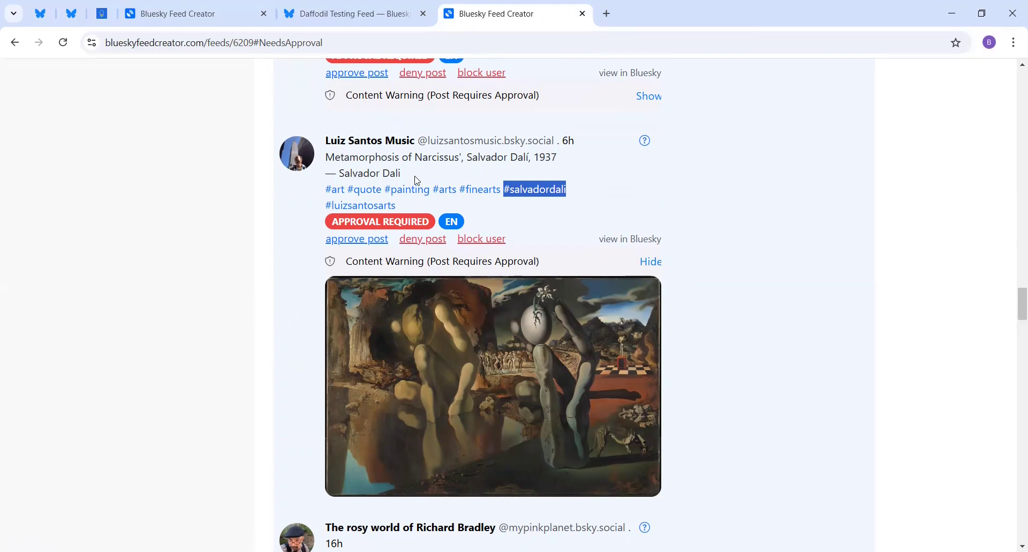
Add #salvadordali, Salvador Dali and Dali to the end of the feed's excluded terms, and return to the posts requiring approval
{"action": "scroll", "coordinate": [596, 259], "scroll_direction": "up", "scroll_amount": 15}
{"action": "scroll", "coordinate": [561, 265], "scroll_direction": "up", "scroll_amount": 20}
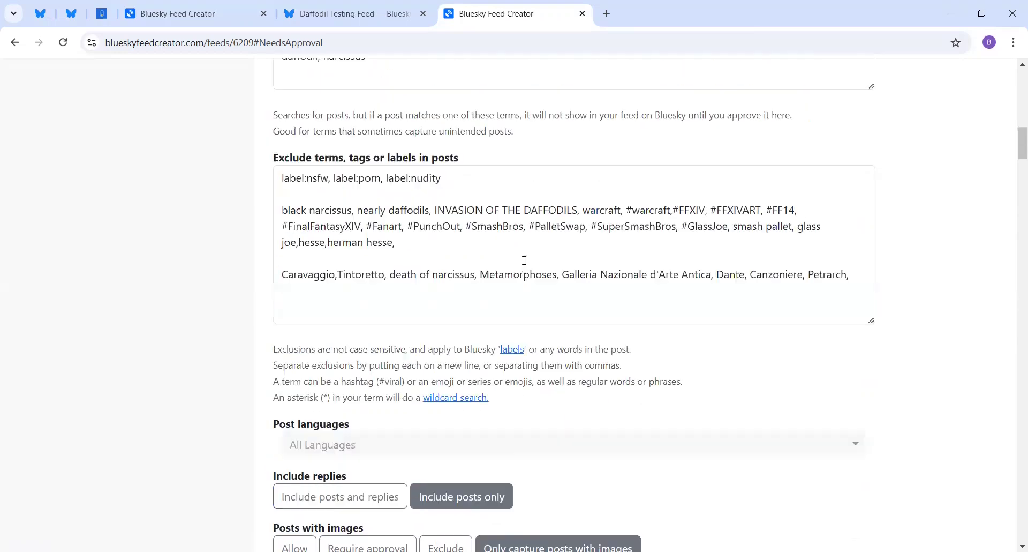
{"action": "scroll", "coordinate": [631, 278], "scroll_direction": "up", "scroll_amount": 1}
{"action": "left_click", "coordinate": [843, 302]}
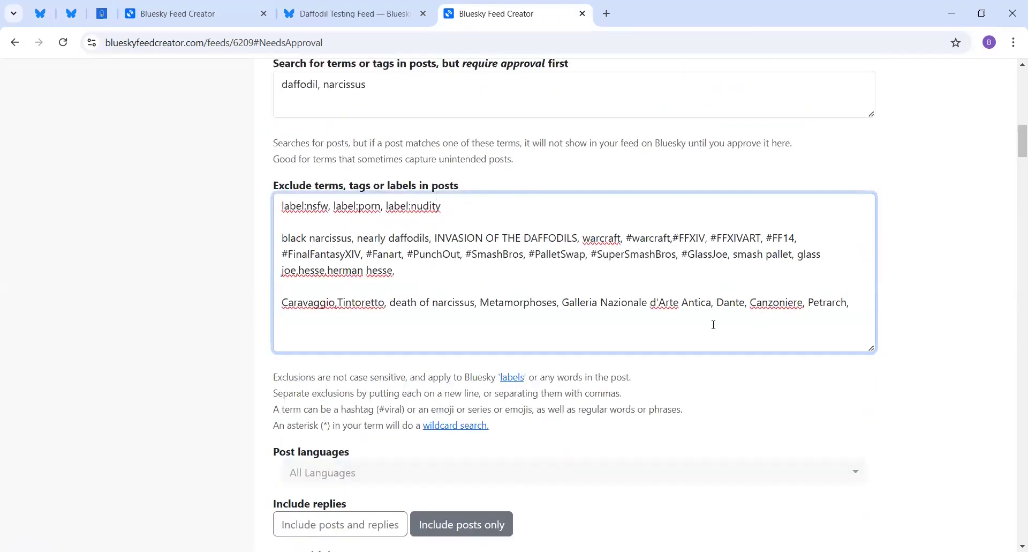
{"action": "key", "text": "ctrl+v"}
{"action": "type", "text": ", Sal"}
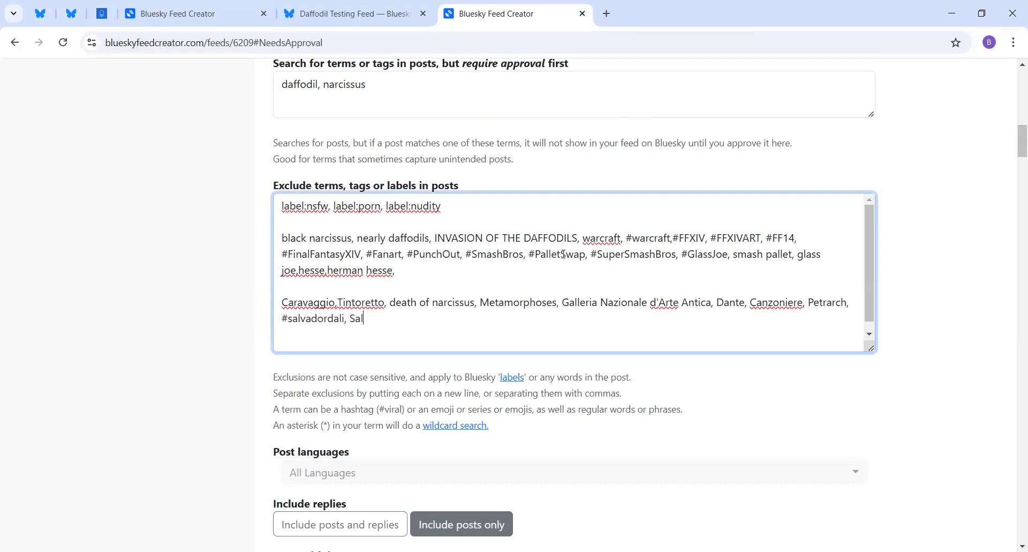
{"action": "type", "text": "vador Dali, Dali,"}
{"action": "scroll", "coordinate": [843, 429], "scroll_direction": "down", "scroll_amount": 20}
{"action": "scroll", "coordinate": [843, 431], "scroll_direction": "down", "scroll_amount": 18}
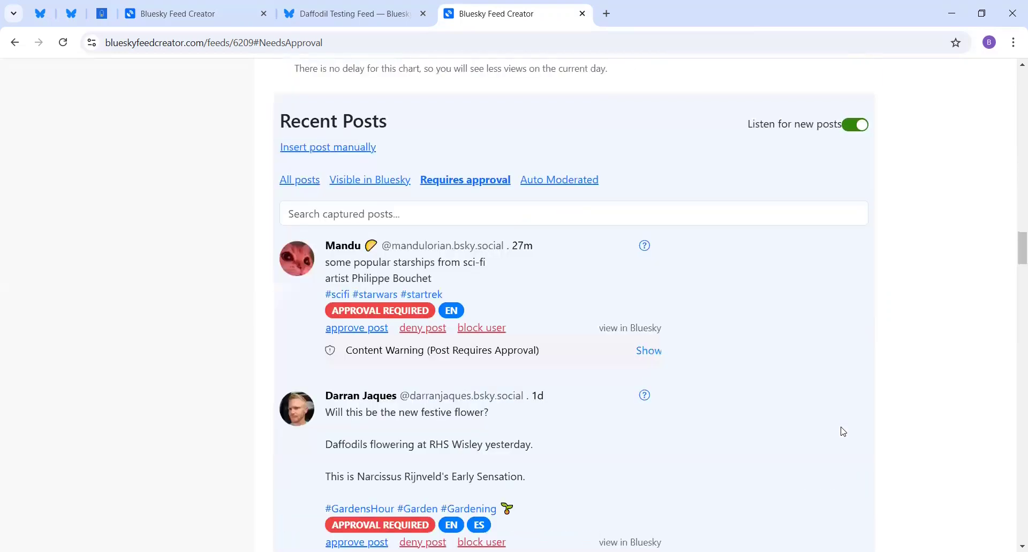
Copy "Metamorphosis of Narcissus" from the Salvador Dali post and add it to the end of the feed's excluded terms
{"action": "scroll", "coordinate": [843, 431], "scroll_direction": "down", "scroll_amount": 4}
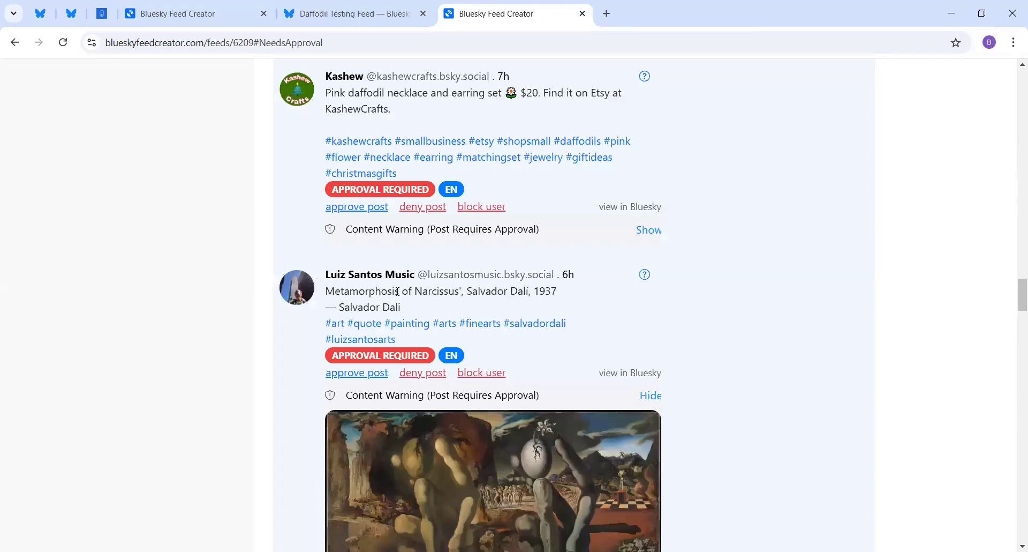
{"action": "left_click_drag", "start_coordinate": [460, 291], "coordinate": [325, 291]}
{"action": "key", "text": "ctrl+c"}
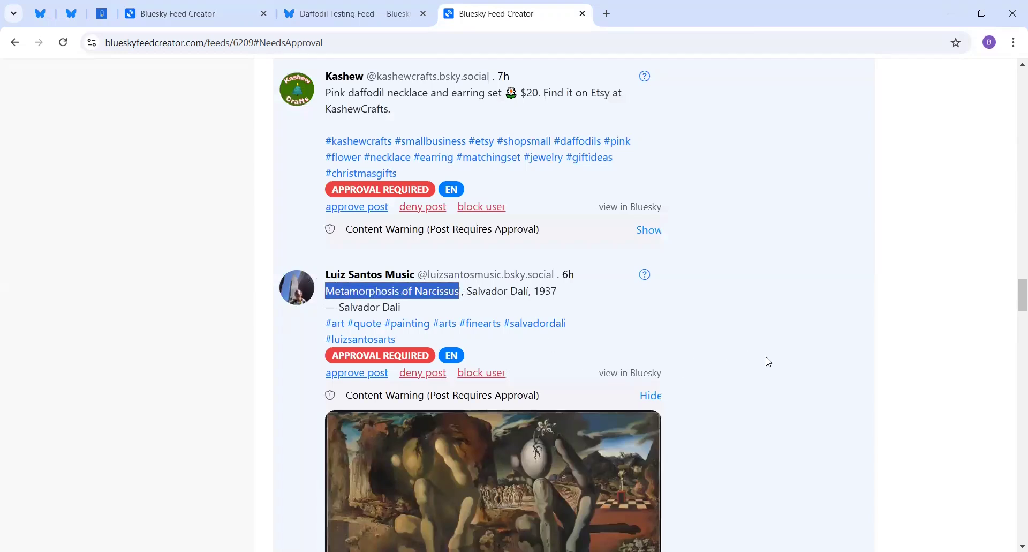
{"action": "scroll", "coordinate": [782, 401], "scroll_direction": "up", "scroll_amount": 20}
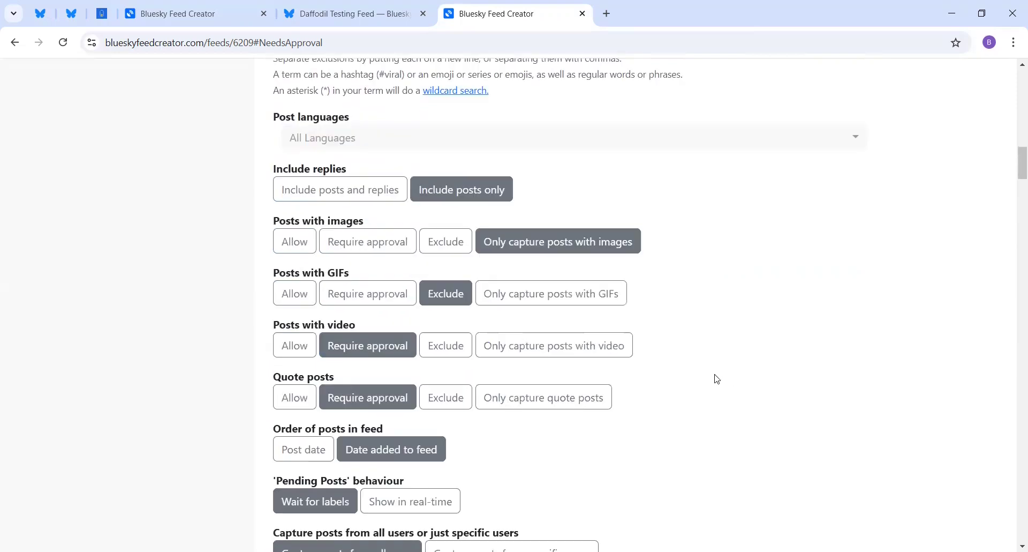
{"action": "scroll", "coordinate": [470, 255], "scroll_direction": "up", "scroll_amount": 5}
{"action": "left_click", "coordinate": [470, 256]}
{"action": "key", "text": "ctrl+v"}
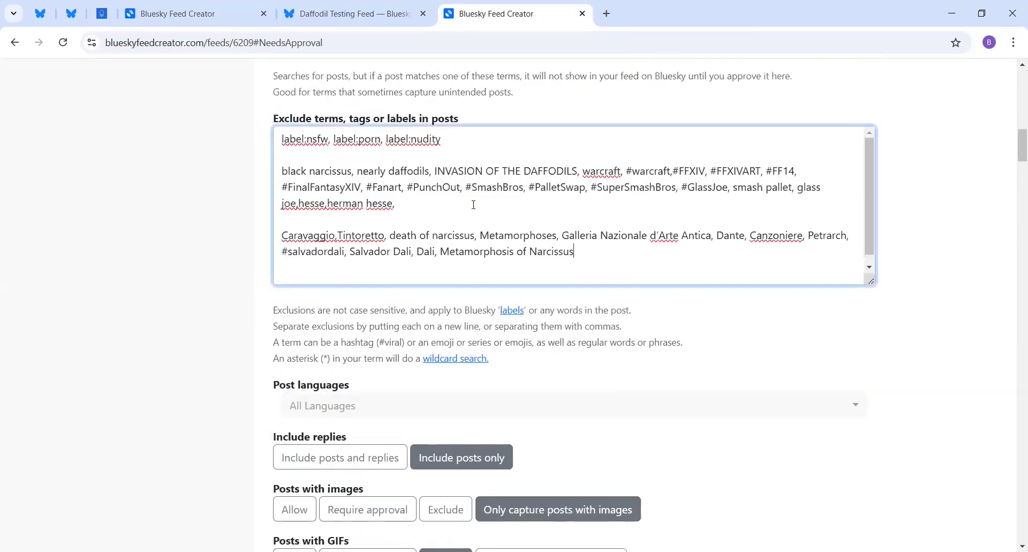
Check the Metamorphosis of Narcissus entry in the excluded terms and save the feed's settings
{"action": "left_click_drag", "start_coordinate": [440, 252], "coordinate": [576, 259]}
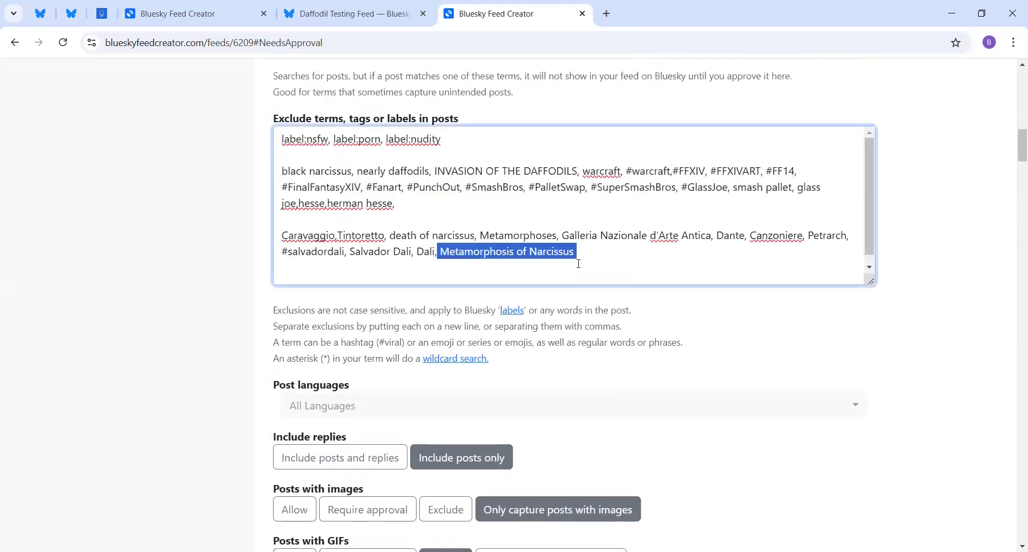
{"action": "key", "text": "Left"}
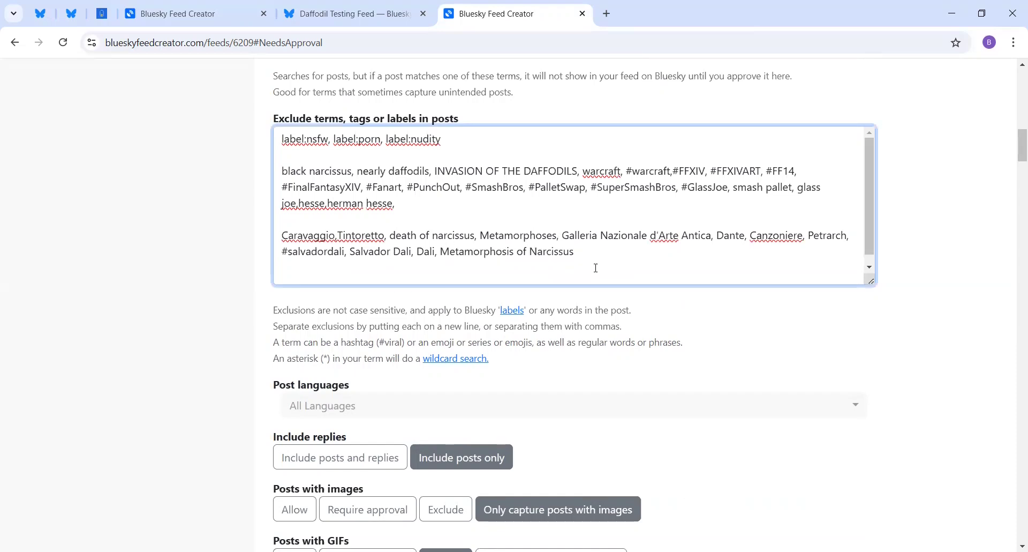
{"action": "scroll", "coordinate": [596, 268], "scroll_direction": "down", "scroll_amount": 1}
{"action": "left_click", "coordinate": [405, 192]}
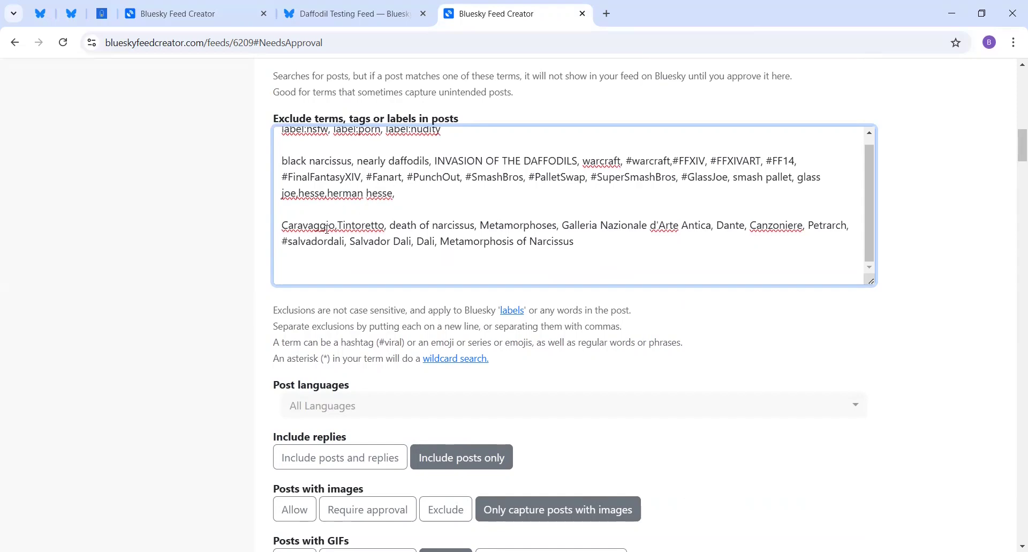
{"action": "scroll", "coordinate": [748, 361], "scroll_direction": "down", "scroll_amount": 15}
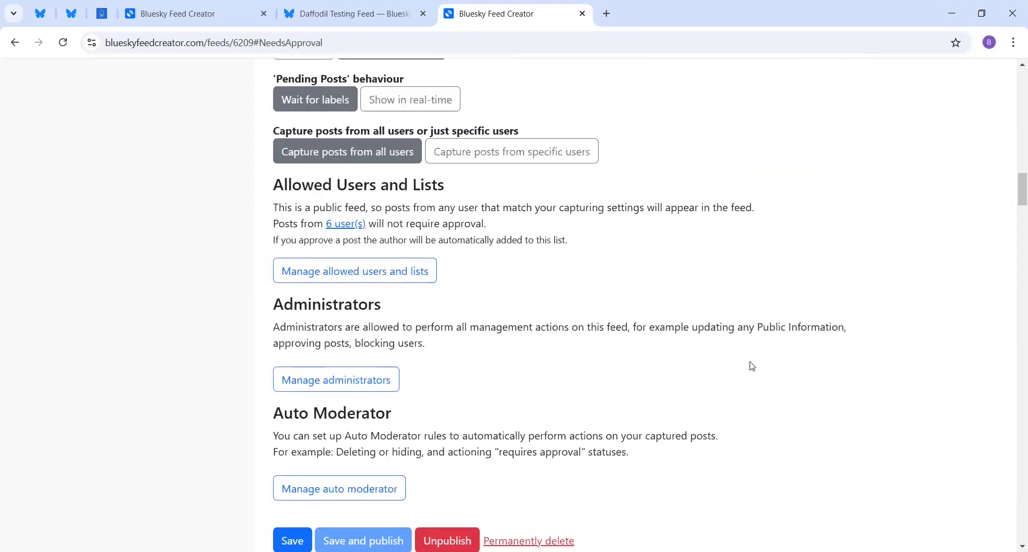
{"action": "left_click", "coordinate": [286, 272]}
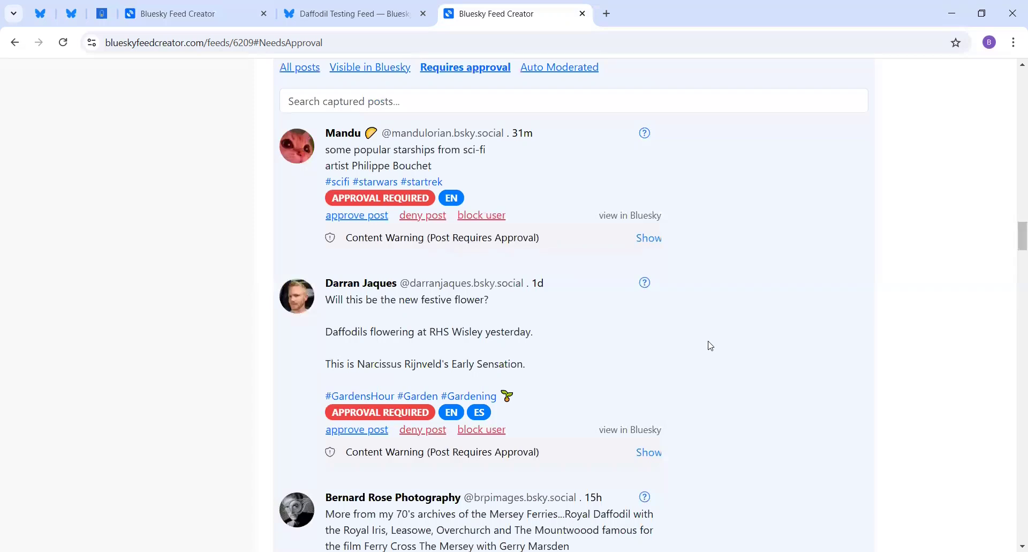
Reveal the images on the pink daffodil necklace and earring set post that requires approval
{"action": "scroll", "coordinate": [711, 346], "scroll_direction": "down", "scroll_amount": 5}
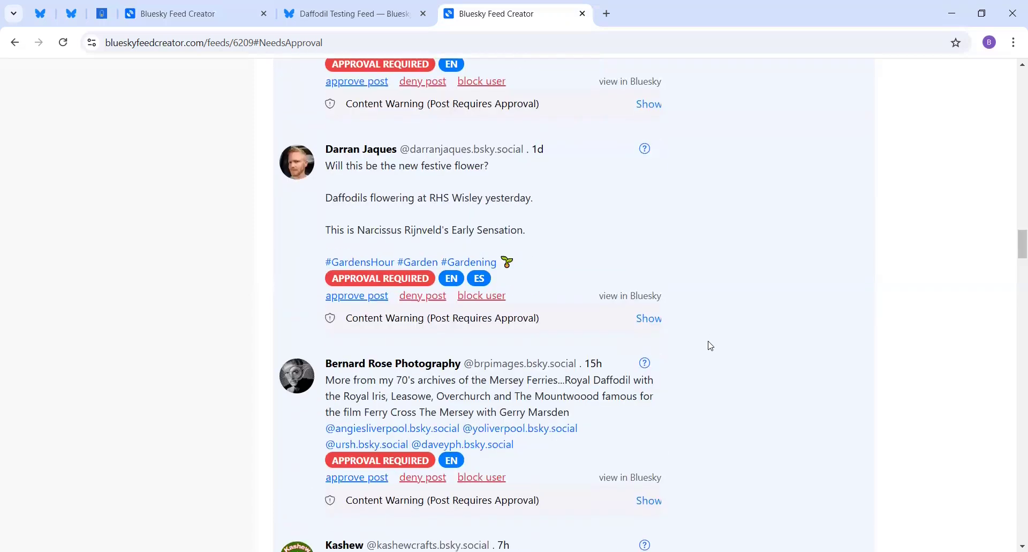
{"action": "scroll", "coordinate": [698, 345], "scroll_direction": "down", "scroll_amount": 3}
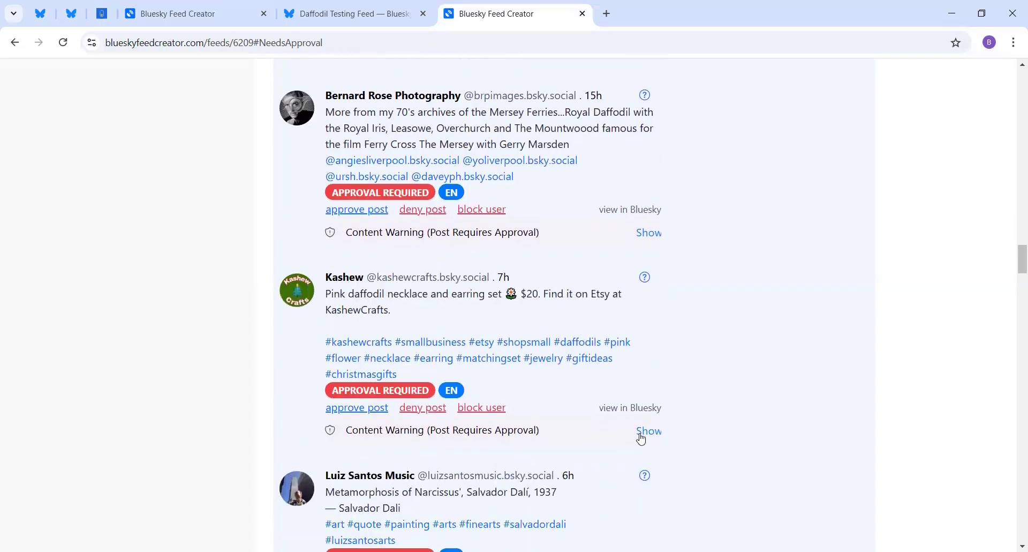
{"action": "left_click", "coordinate": [642, 439]}
{"action": "scroll", "coordinate": [737, 381], "scroll_direction": "down", "scroll_amount": 3}
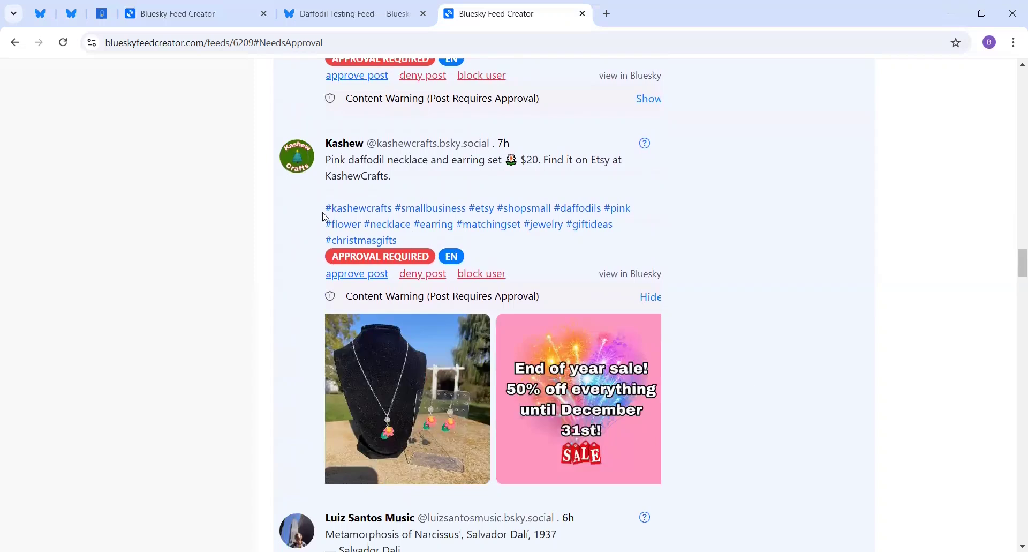
Copy all hashtags from the pink daffodil necklace post and paste them on a separate line at the end of the excluded terms
{"action": "left_click", "coordinate": [593, 300]}
{"action": "scroll", "coordinate": [593, 303], "scroll_direction": "up", "scroll_amount": 10}
{"action": "scroll", "coordinate": [593, 311], "scroll_direction": "up", "scroll_amount": 15}
{"action": "left_click", "coordinate": [638, 256]}
{"action": "type", "text": "#kashewcrafts #smallbusiness #etsy #shopsmall #daffodils #pink #flower #necklace #earring #matchingset #jewelry #giftideas #christmasgifts"}
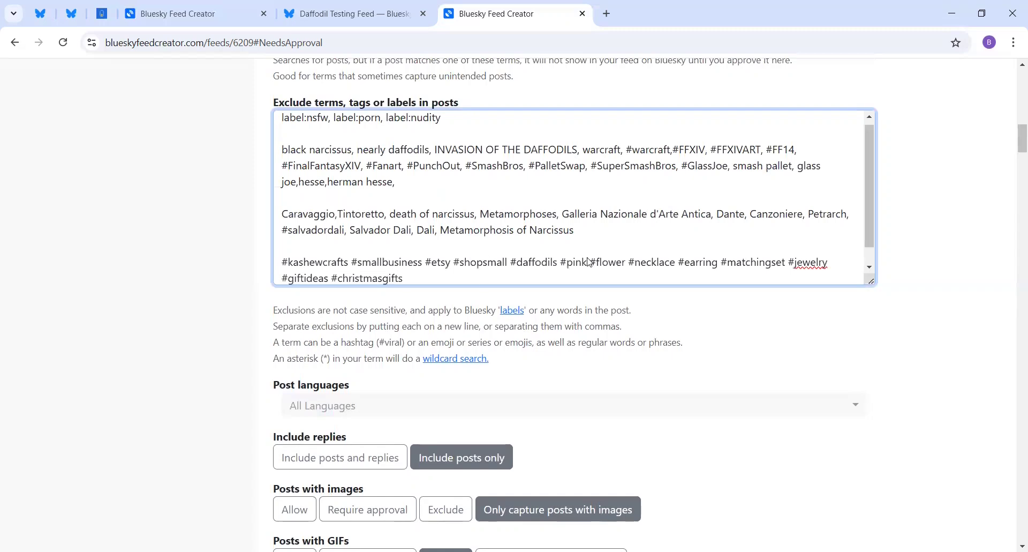
Put a comma after each of #kashewcrafts, #smallbusiness, #etsy and #shopsmall in the excluded terms
{"action": "scroll", "coordinate": [681, 231], "scroll_direction": "down", "scroll_amount": 1}
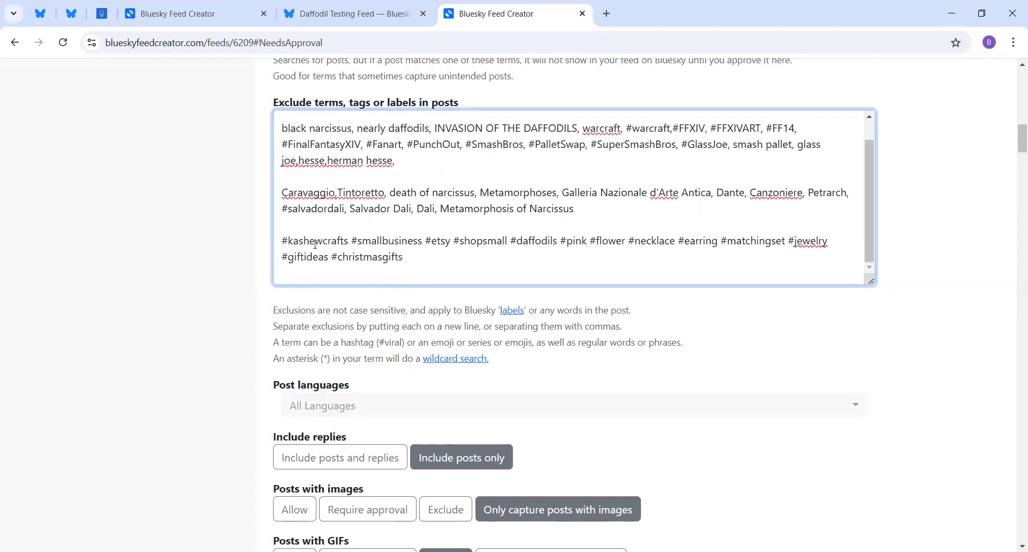
{"action": "left_click", "coordinate": [350, 244]}
{"action": "type", "text": ","}
{"action": "left_click", "coordinate": [428, 242]}
{"action": "type", "text": ","}
{"action": "left_click", "coordinate": [454, 241]}
{"action": "type", "text": ","}
{"action": "left_click", "coordinate": [515, 241]}
{"action": "type", "text": ","}
Remove #daffodils, #pink and #flower from the pasted hashtags in the excluded terms
{"action": "left_click_drag", "start_coordinate": [571, 242], "coordinate": [519, 242]}
{"action": "key", "text": "BackSpace"}
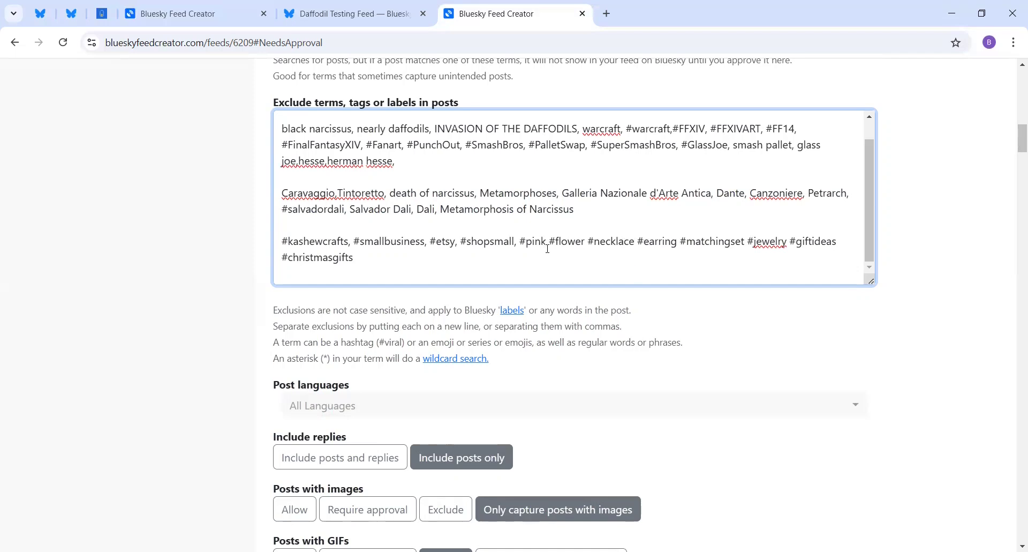
{"action": "left_click_drag", "start_coordinate": [588, 242], "coordinate": [523, 247]}
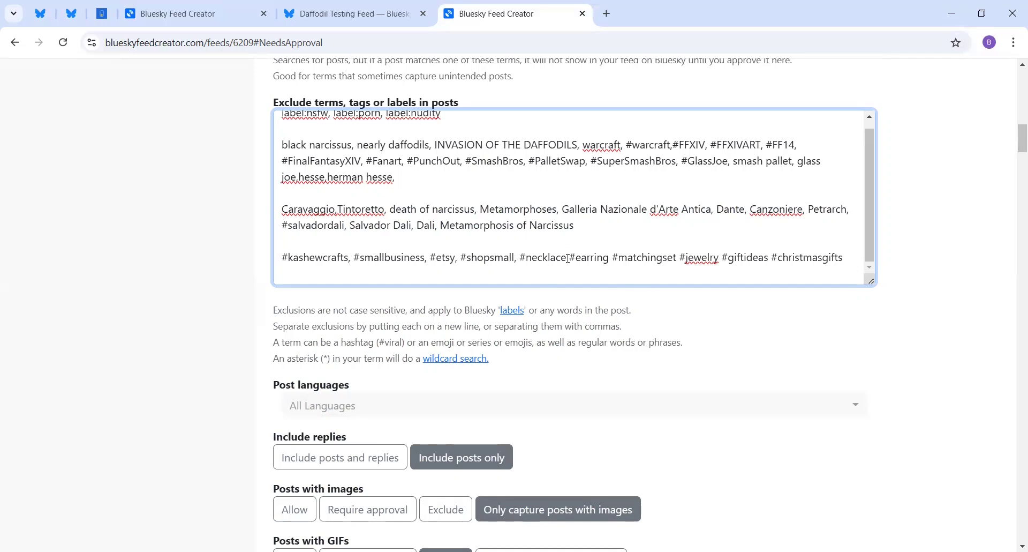
Separate #necklace, #earring, #matchingset, #jewelry, #giftideas and #christmasgifts with commas, leaving no comma after the last one
{"action": "type", "text": ","}
{"action": "left_click", "coordinate": [613, 258]}
{"action": "type", "text": ","}
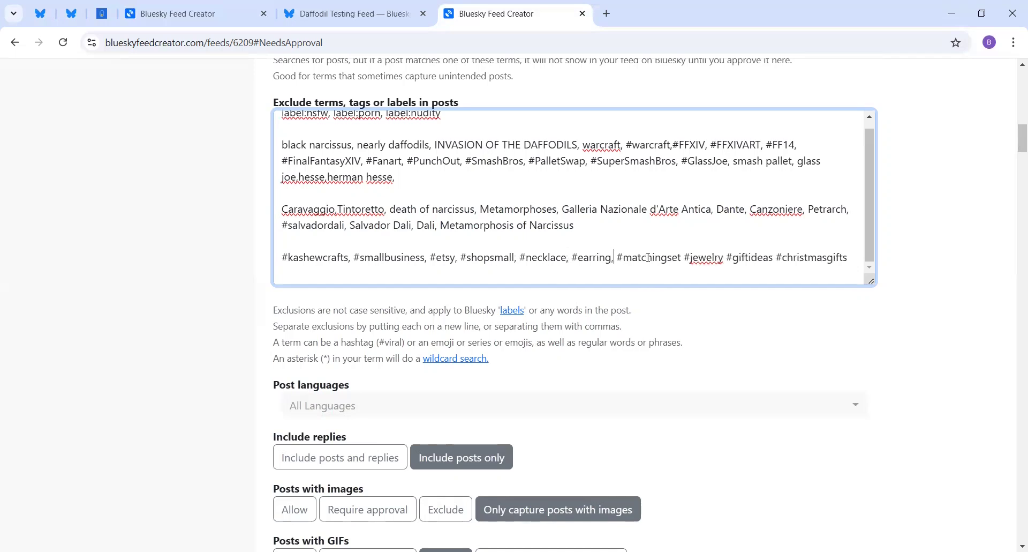
{"action": "left_click", "coordinate": [682, 261]}
{"action": "type", "text": ","}
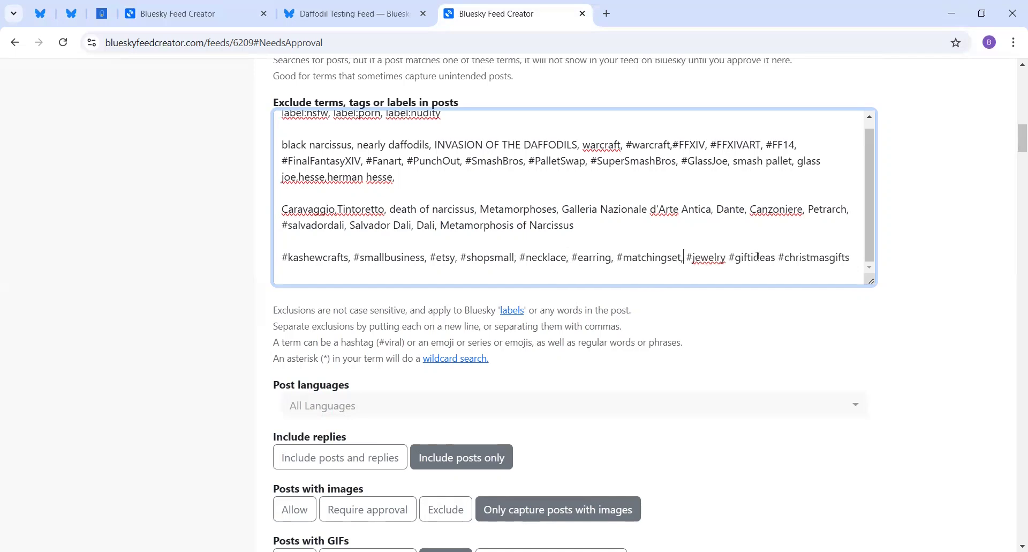
{"action": "left_click", "coordinate": [726, 258]}
{"action": "type", "text": ","}
{"action": "left_click", "coordinate": [780, 258]}
{"action": "type", "text": ","}
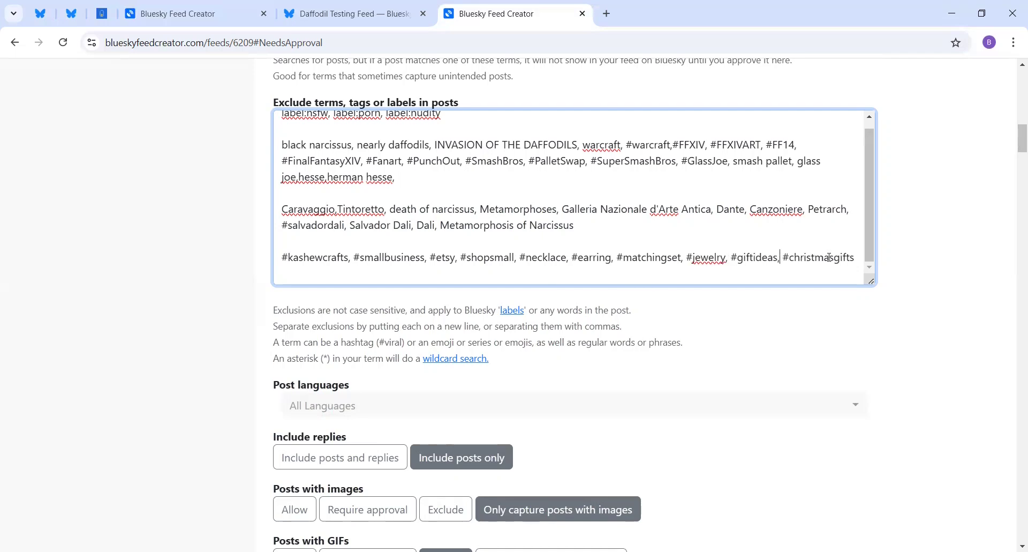
{"action": "left_click", "coordinate": [856, 258]}
{"action": "type", "text": ","}
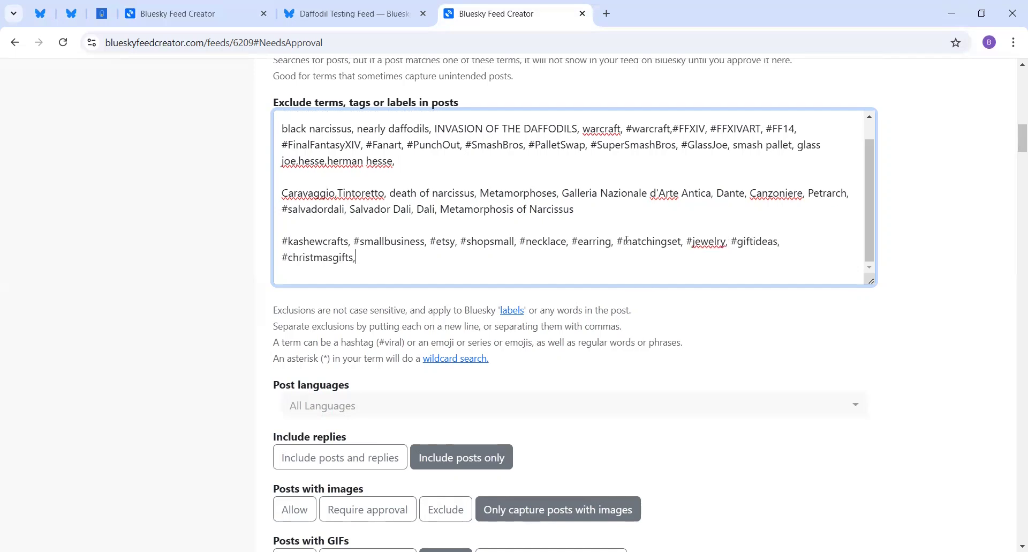
{"action": "key", "text": "BackSpace"}
Save the feed with the comma-separated craft and jewelry hashtags excluded
{"action": "scroll", "coordinate": [766, 394], "scroll_direction": "down", "scroll_amount": 1}
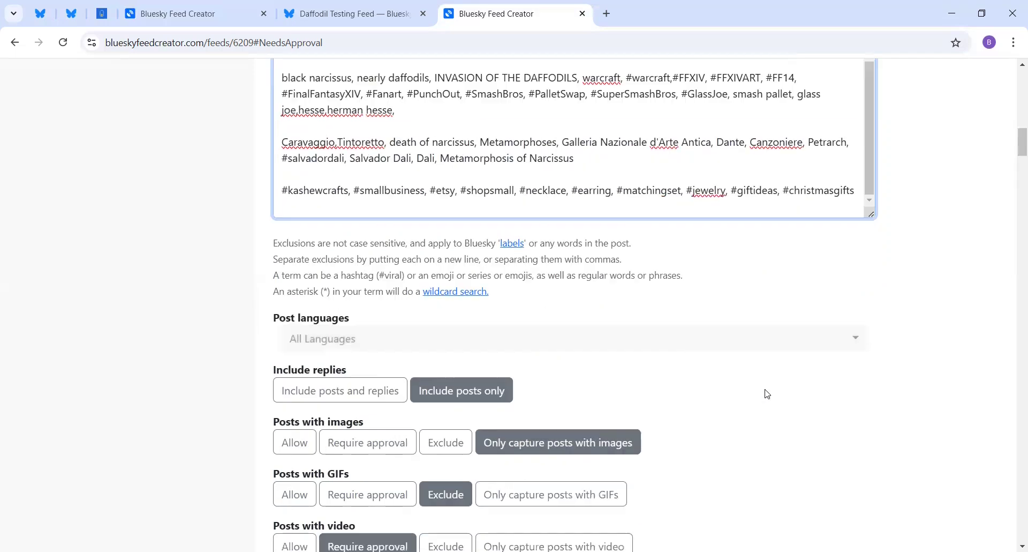
{"action": "scroll", "coordinate": [767, 394], "scroll_direction": "down", "scroll_amount": 12}
{"action": "left_click", "coordinate": [292, 339]}
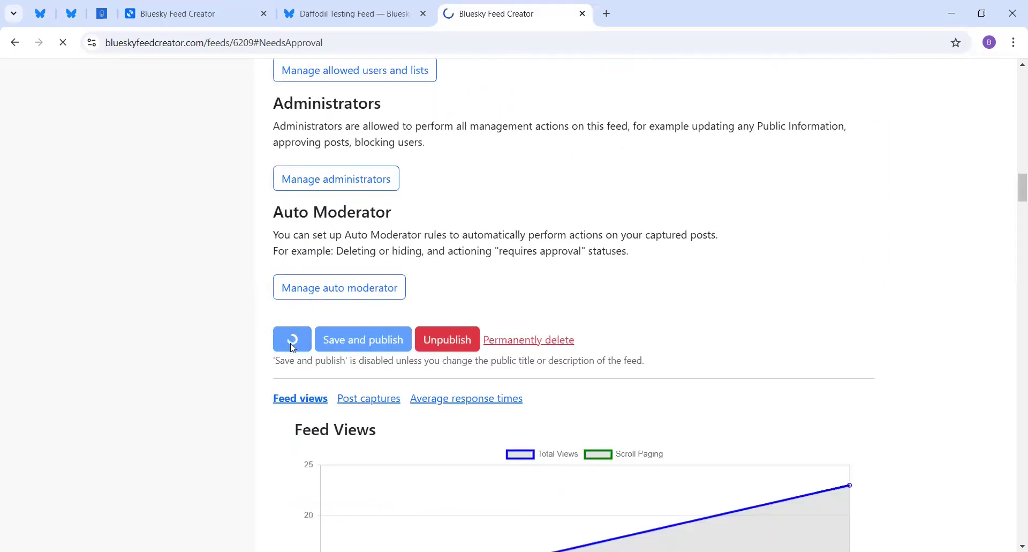
Reveal and look through the photos on the Mersey Ferries "Royal Daffodil" post
{"action": "scroll", "coordinate": [690, 379], "scroll_direction": "down", "scroll_amount": 1}
{"action": "scroll", "coordinate": [688, 378], "scroll_direction": "down", "scroll_amount": 3}
{"action": "left_click", "coordinate": [649, 367]}
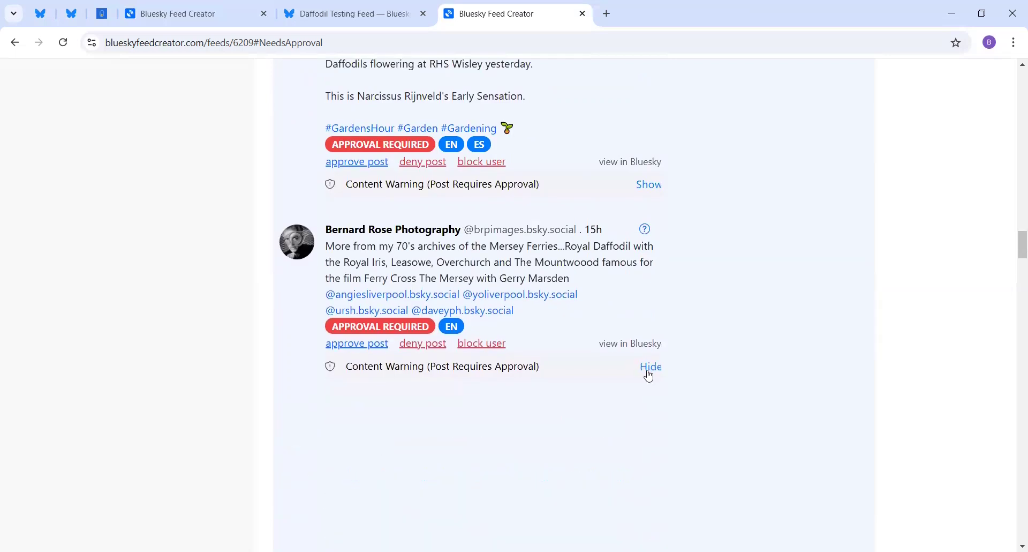
{"action": "scroll", "coordinate": [721, 347], "scroll_direction": "down", "scroll_amount": 4}
{"action": "scroll", "coordinate": [585, 349], "scroll_direction": "down", "scroll_amount": 2}
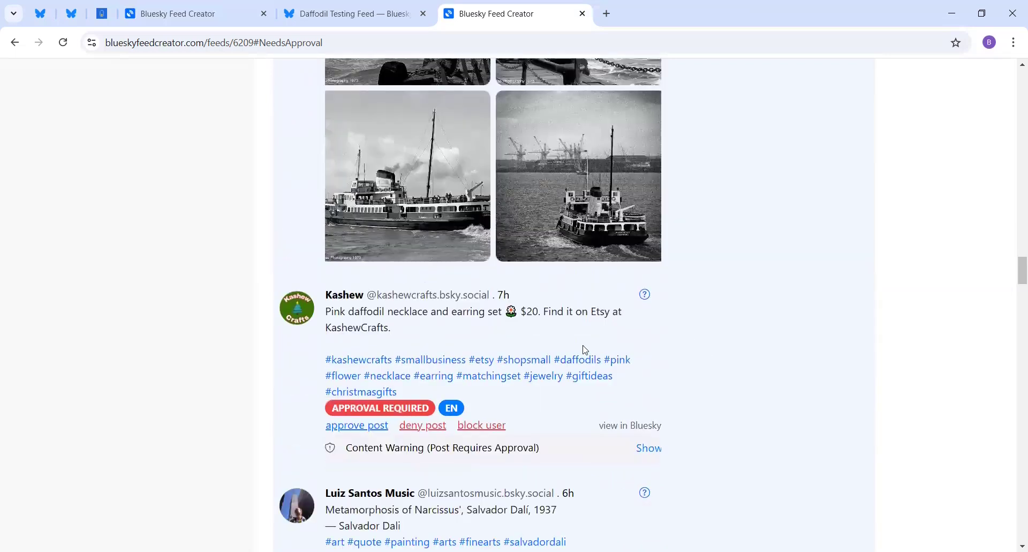
Deny the pink daffodil necklace post and the "Metamorphosis of Narcissus" post
{"action": "left_click", "coordinate": [434, 426]}
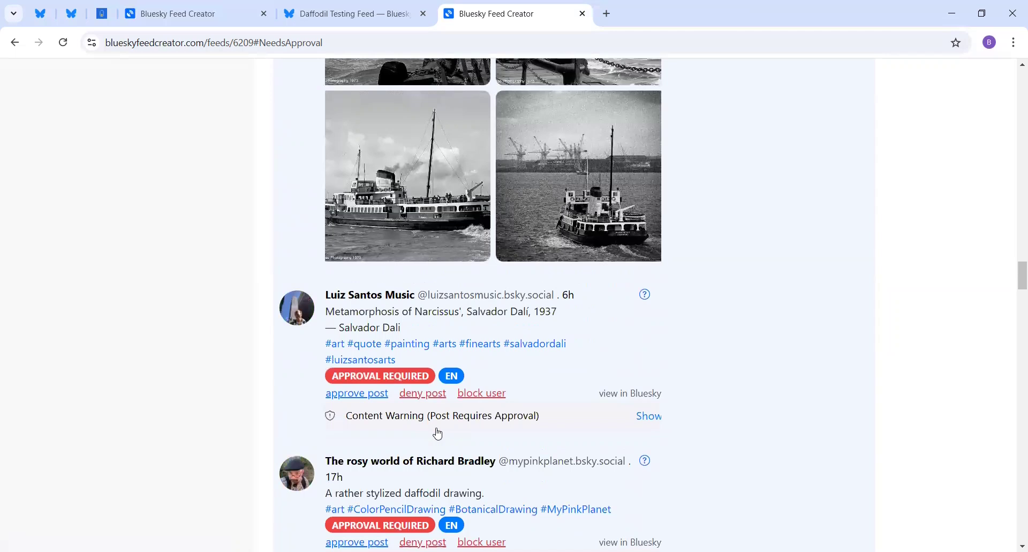
{"action": "left_click", "coordinate": [433, 393]}
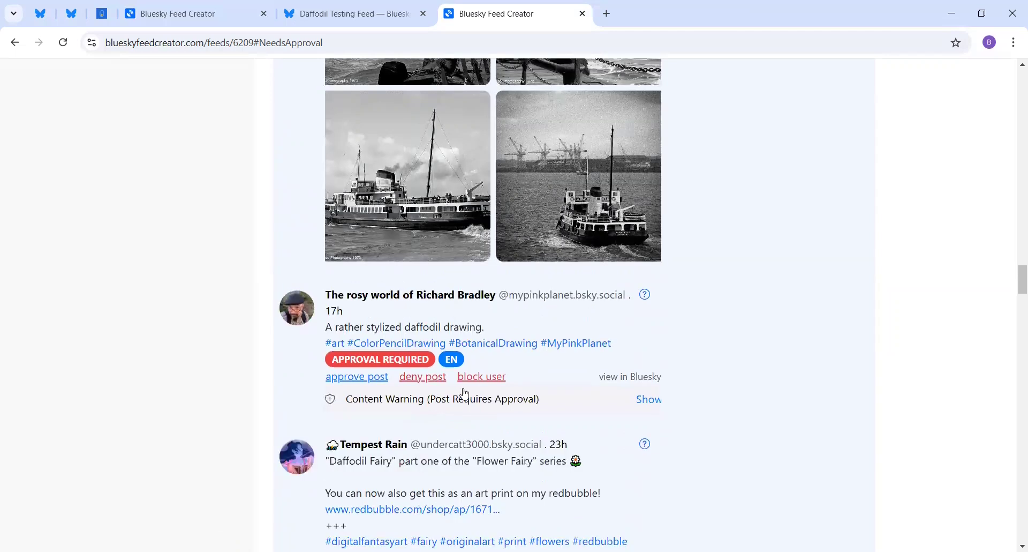
Add Mersey Ferry, Mersey Ferries and Royal Daffodil on a separate line at the end of the excluded terms
{"action": "scroll", "coordinate": [696, 394], "scroll_direction": "up", "scroll_amount": 5}
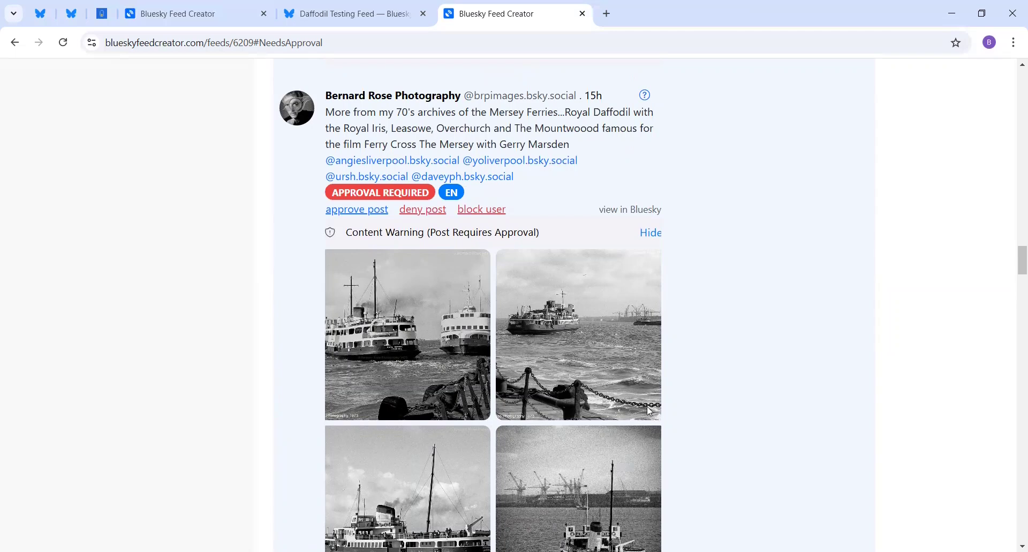
{"action": "scroll", "coordinate": [689, 401], "scroll_direction": "up", "scroll_amount": 1}
{"action": "scroll", "coordinate": [693, 403], "scroll_direction": "up", "scroll_amount": 20}
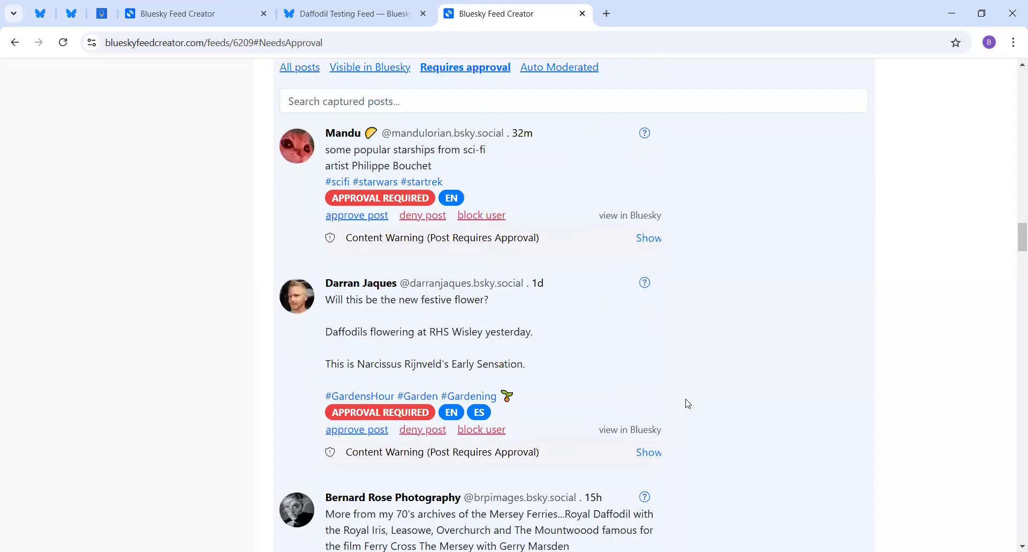
{"action": "scroll", "coordinate": [684, 406], "scroll_direction": "up", "scroll_amount": 15}
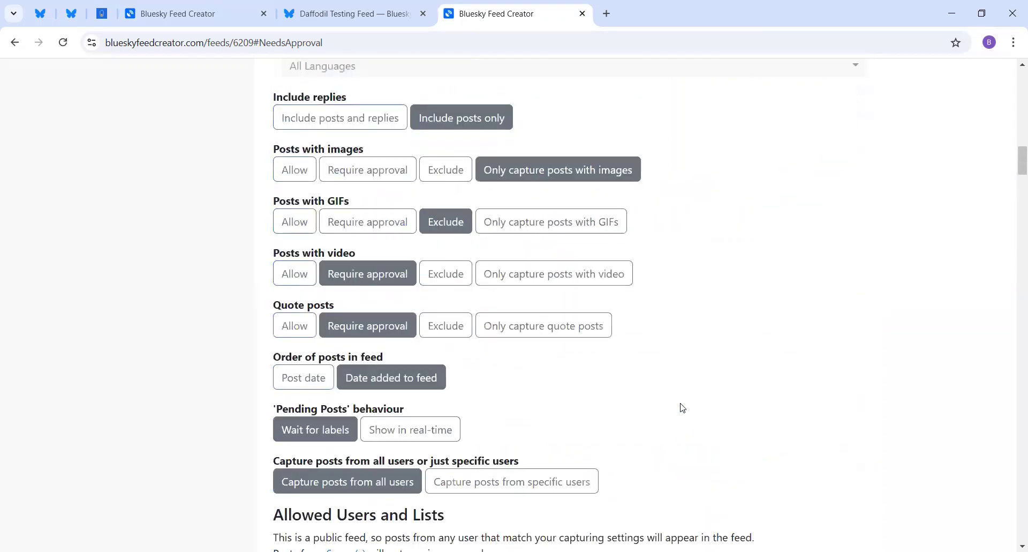
{"action": "scroll", "coordinate": [808, 386], "scroll_direction": "down", "scroll_amount": 1}
{"action": "left_click", "coordinate": [828, 404]}
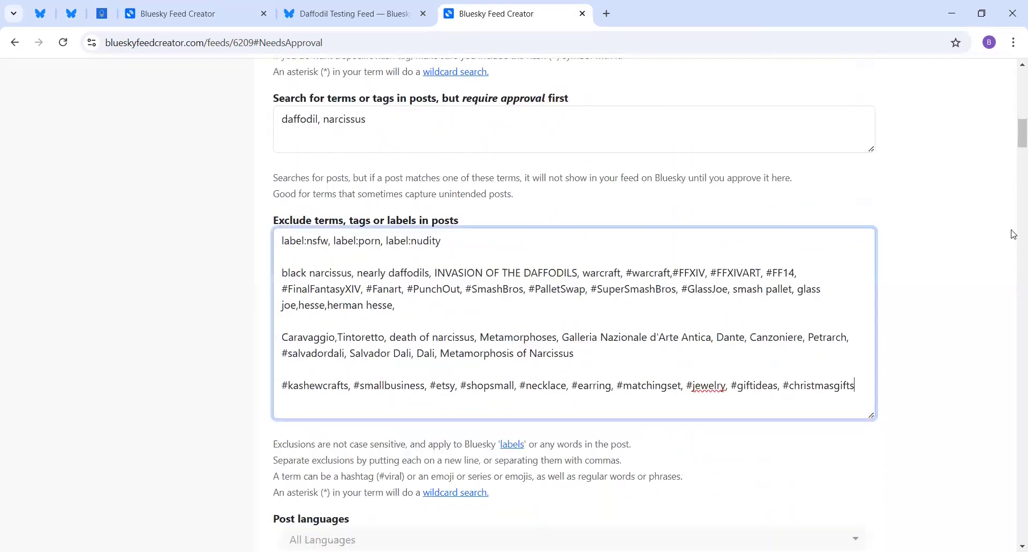
{"action": "key", "text": "Return"}
{"action": "type", "text": "Mersey Ferry, Mersey Ferries"}
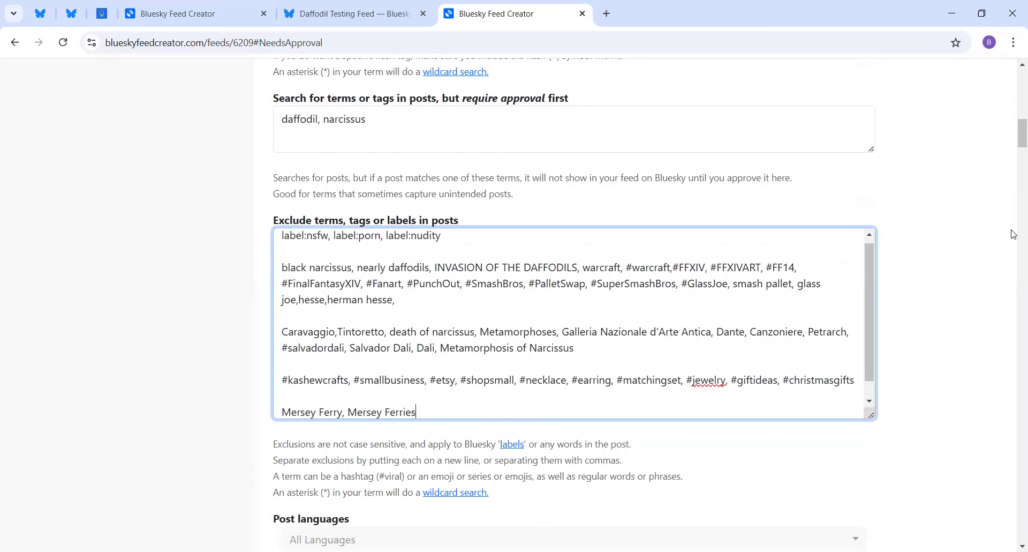
{"action": "type", "text": ", Royal Daffodil"}
Change the excluded term Mersey Ferry to the wildcard Mersey Ferr* and highlight its asterisk
{"action": "left_click_drag", "start_coordinate": [343, 412], "coordinate": [339, 393]}
{"action": "type", "text": "*"}
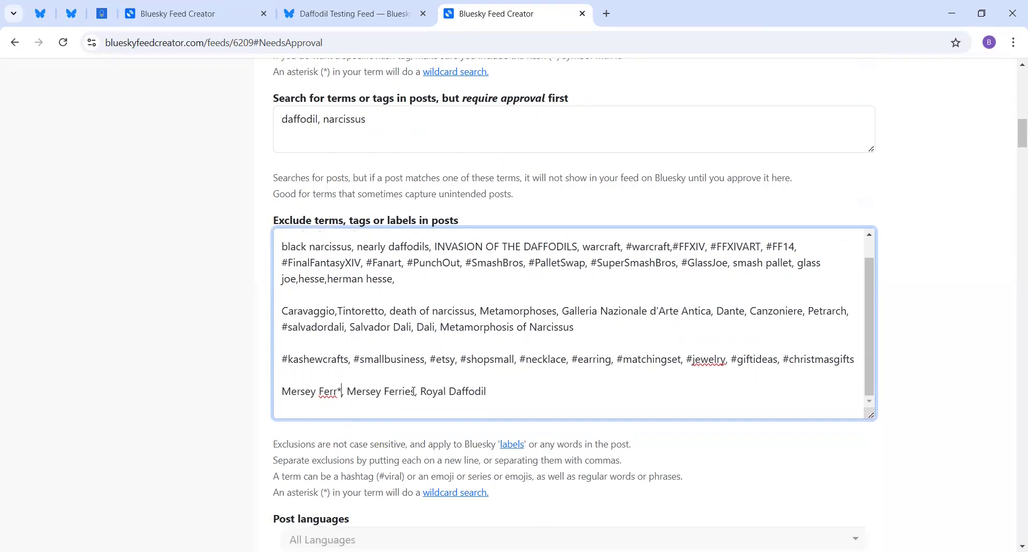
{"action": "left_click_drag", "start_coordinate": [423, 392], "coordinate": [351, 396]}
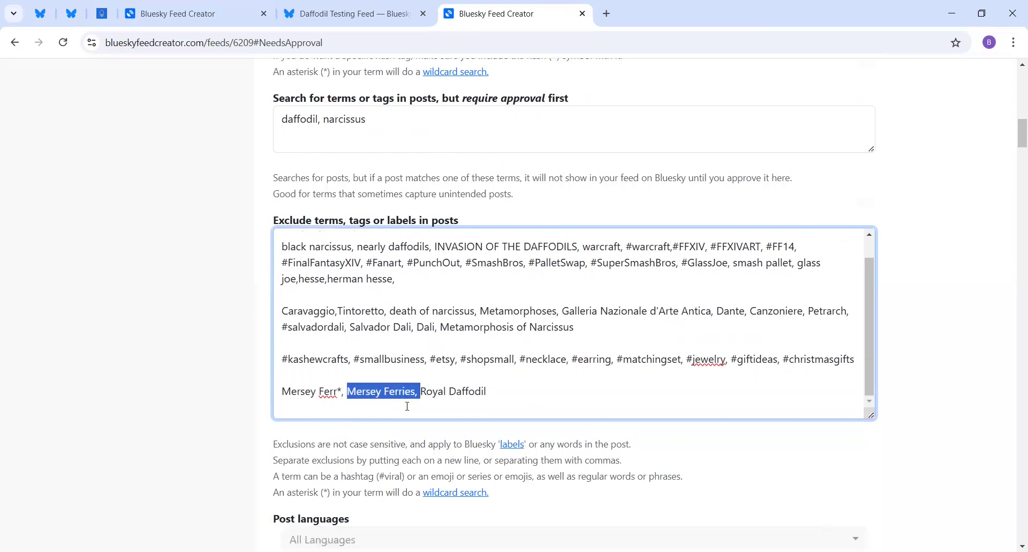
{"action": "left_click", "coordinate": [340, 393]}
{"action": "double_click", "coordinate": [338, 393]}
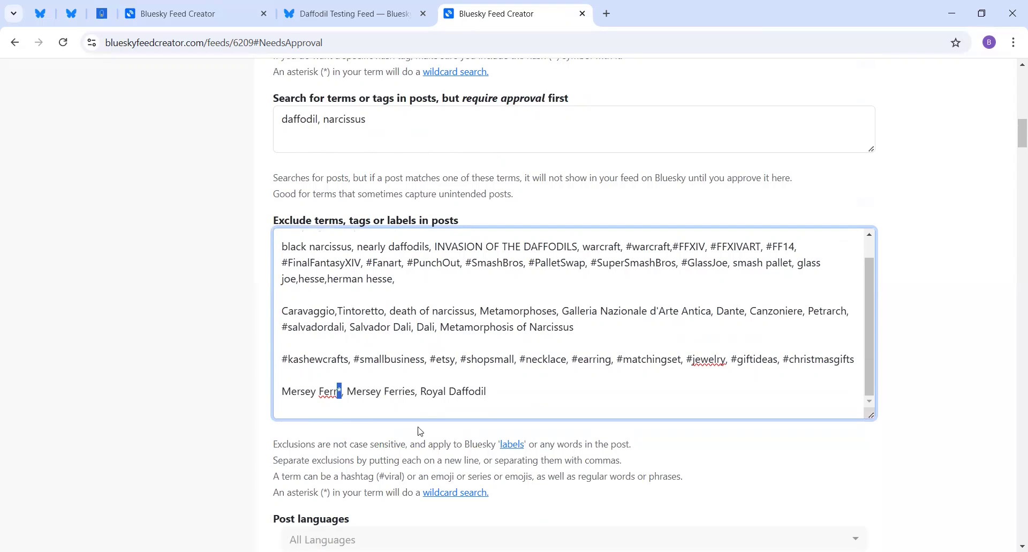
Remove Mersey Ferries from the excluded terms, keeping the wildcard Mersey Ferr* and Royal Daffodil
{"action": "left_click_drag", "start_coordinate": [415, 392], "coordinate": [405, 393]}
{"action": "key", "text": "ctrl+Left"}
{"action": "key", "text": "shift+Left"}
{"action": "key", "text": "shift+Left"}
{"action": "key", "text": "shift+Left"}
{"action": "key", "text": "shift+Left"}
{"action": "key", "text": "shift+Left"}
{"action": "key", "text": "shift+Left"}
{"action": "key", "text": "shift+Left"}
{"action": "key", "text": "shift+Left"}
{"action": "key", "text": "shift+Left"}
{"action": "key", "text": "shift+Left"}
{"action": "key", "text": "shift+Left"}
{"action": "key", "text": "shift+Left"}
{"action": "key", "text": "shift+Left"}
{"action": "key", "text": "shift+Left"}
{"action": "key", "text": "shift+Left"}
{"action": "key", "text": "shift+Left"}
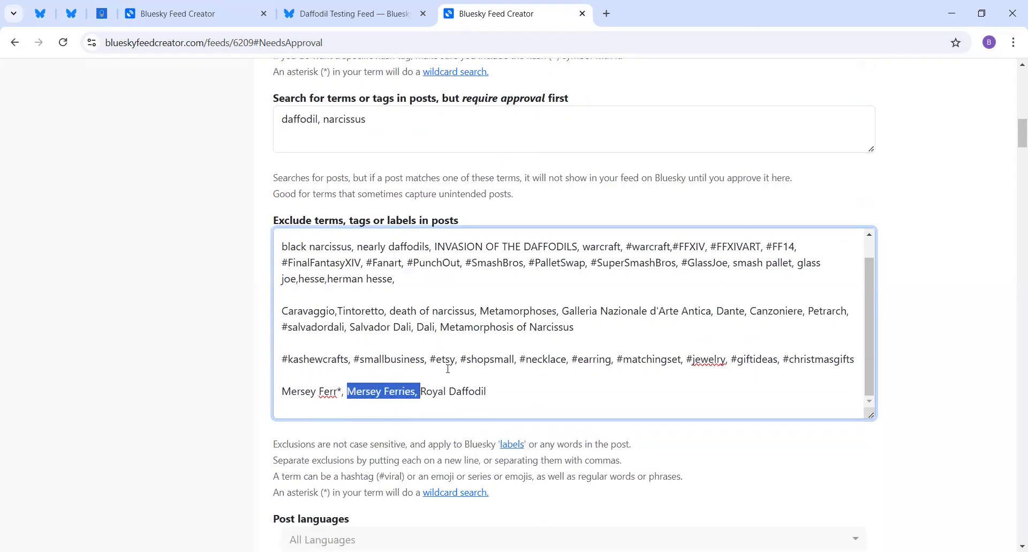
{"action": "key", "text": "BackSpace"}
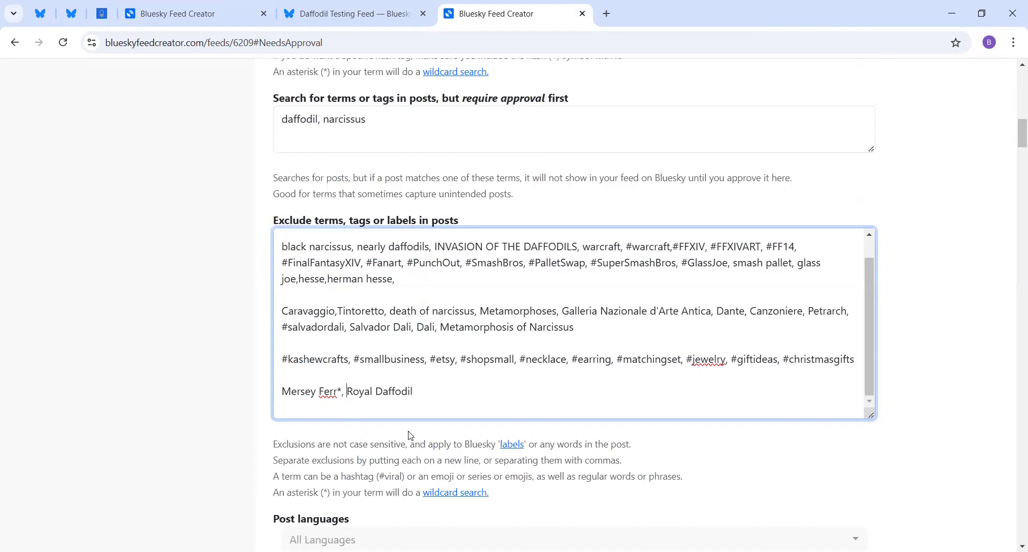
Save the feed with the updated excluded terms
{"action": "scroll", "coordinate": [396, 437], "scroll_direction": "down", "scroll_amount": 5}
{"action": "scroll", "coordinate": [682, 444], "scroll_direction": "down", "scroll_amount": 15}
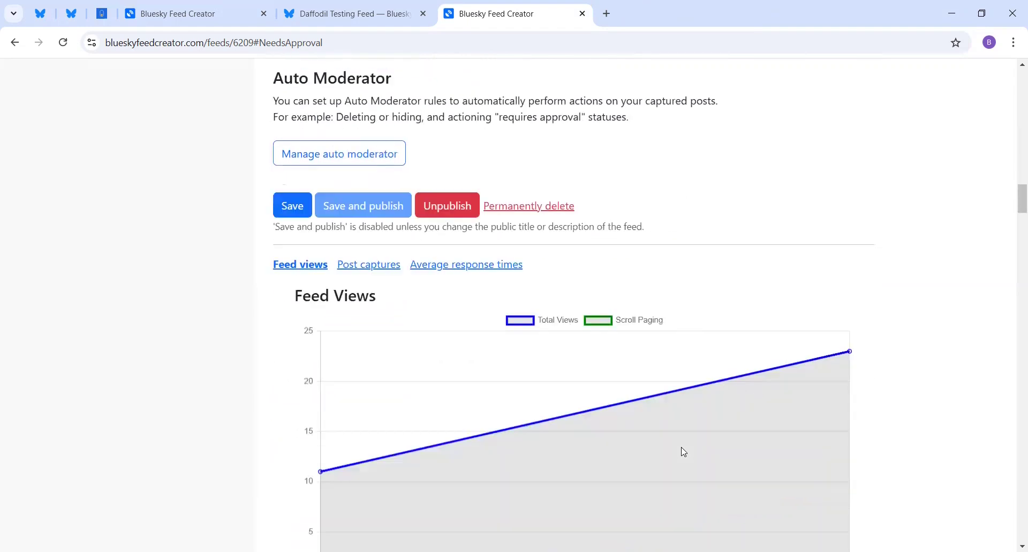
{"action": "left_click", "coordinate": [291, 204]}
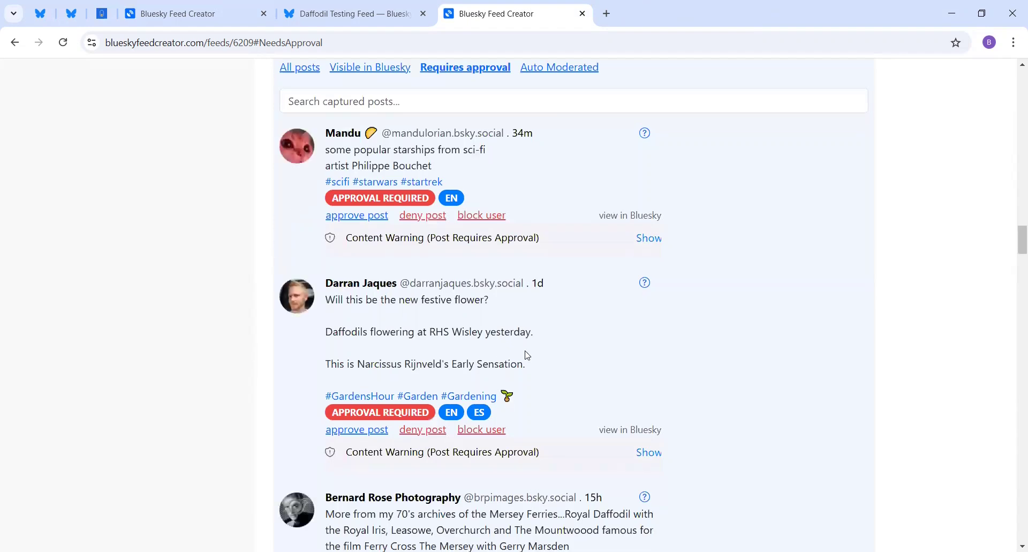
Reveal and look through the photos on the post about daffodils flowering at RHS Wisley
{"action": "left_click", "coordinate": [649, 453]}
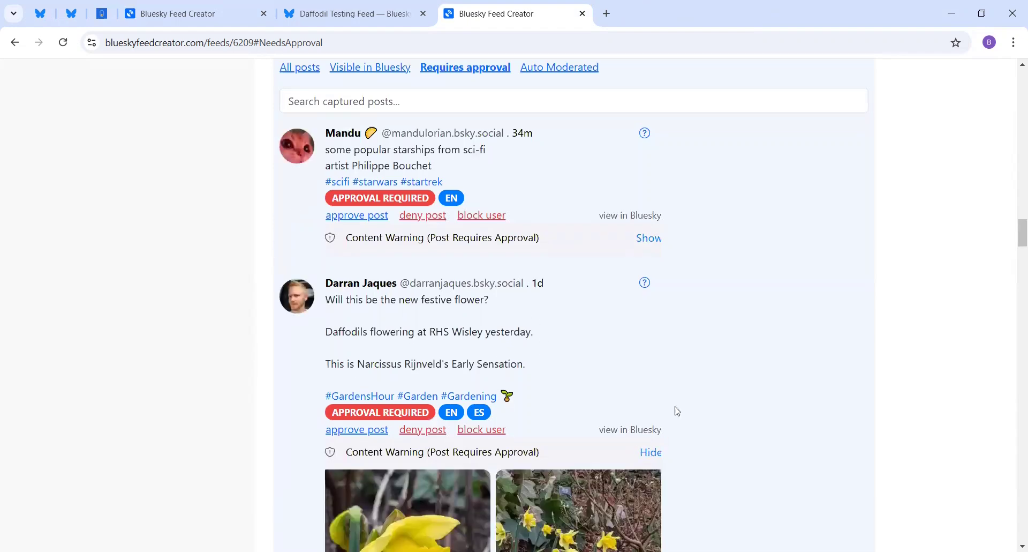
{"action": "scroll", "coordinate": [713, 347], "scroll_direction": "down", "scroll_amount": 5}
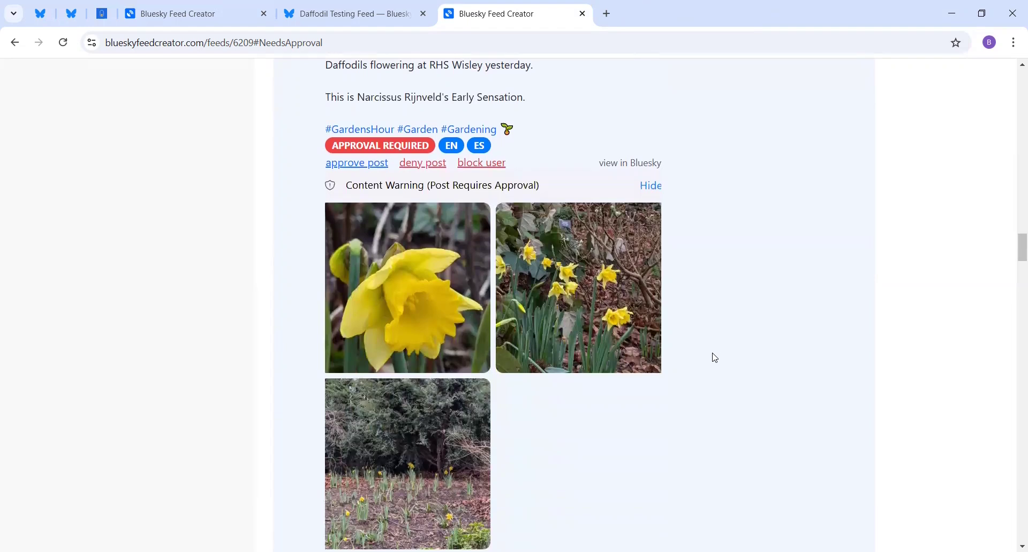
{"action": "scroll", "coordinate": [715, 353], "scroll_direction": "up", "scroll_amount": 1}
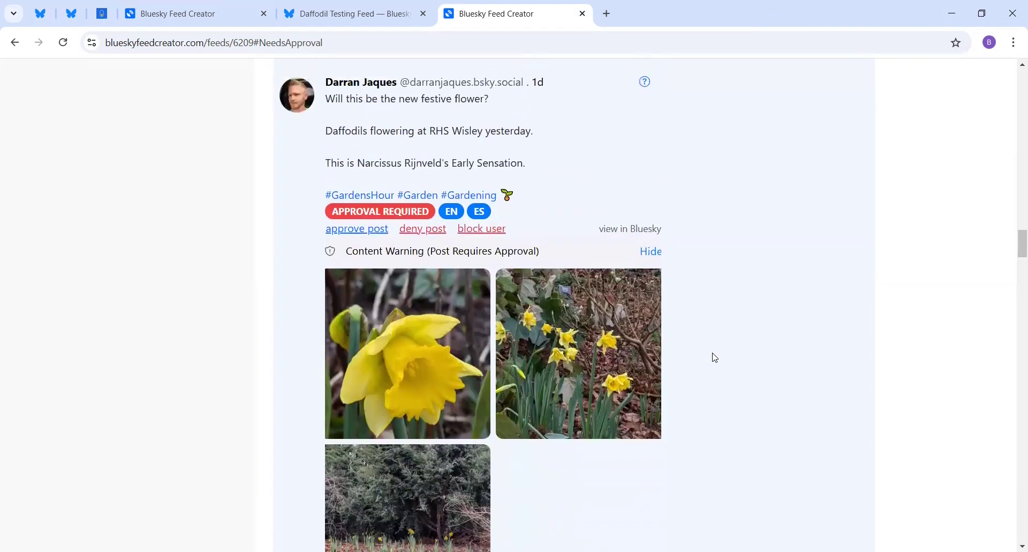
{"action": "scroll", "coordinate": [713, 357], "scroll_direction": "down", "scroll_amount": 1}
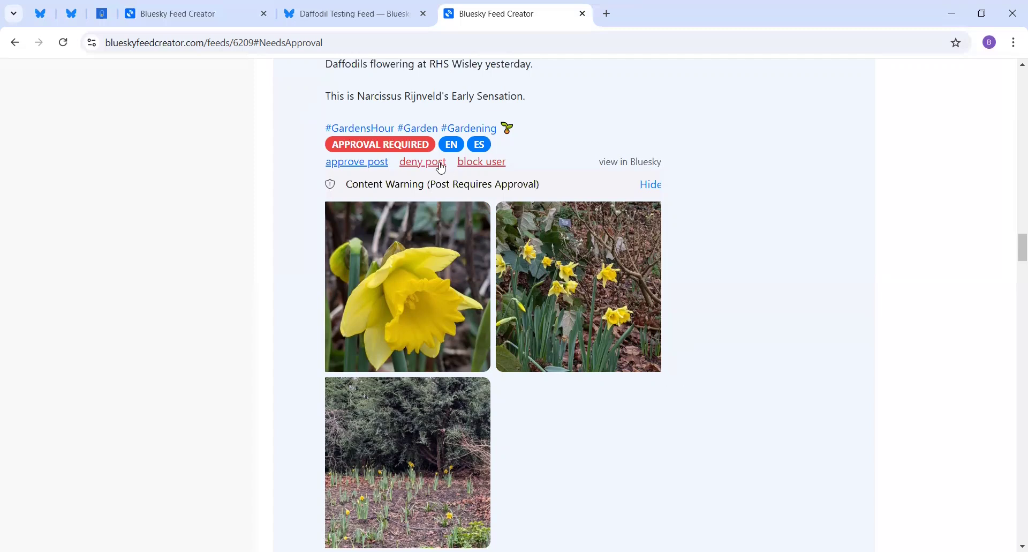
Allow the author of the RHS Wisley daffodil post to post in the feed without approval
{"action": "left_click", "coordinate": [359, 166]}
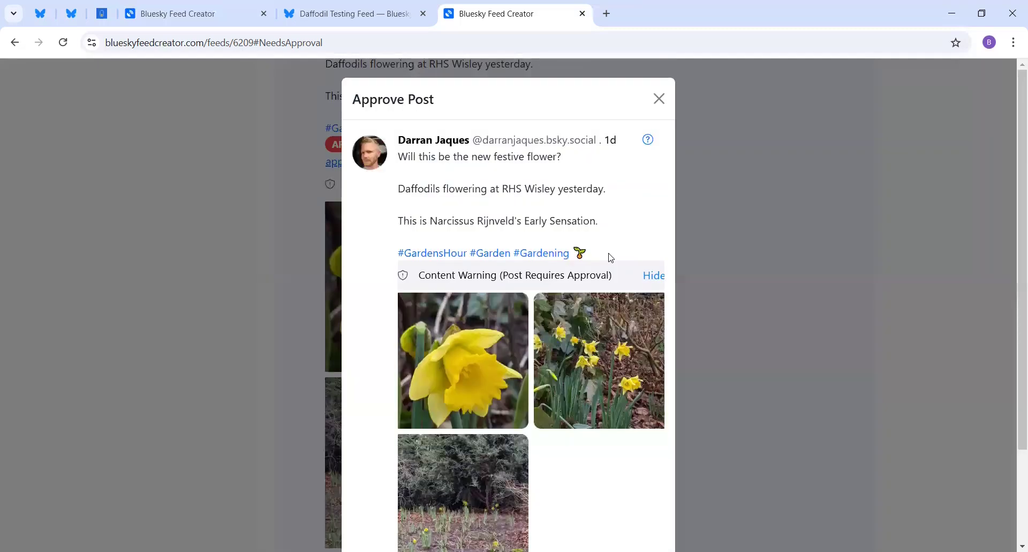
{"action": "scroll", "coordinate": [614, 306], "scroll_direction": "down", "scroll_amount": 1}
{"action": "scroll", "coordinate": [615, 312], "scroll_direction": "down", "scroll_amount": 1}
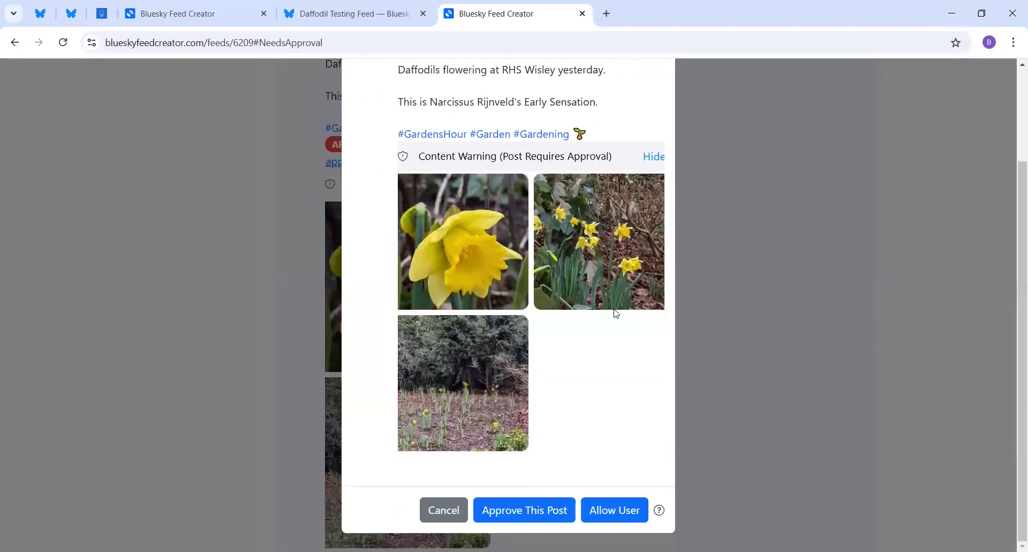
{"action": "left_click", "coordinate": [631, 513]}
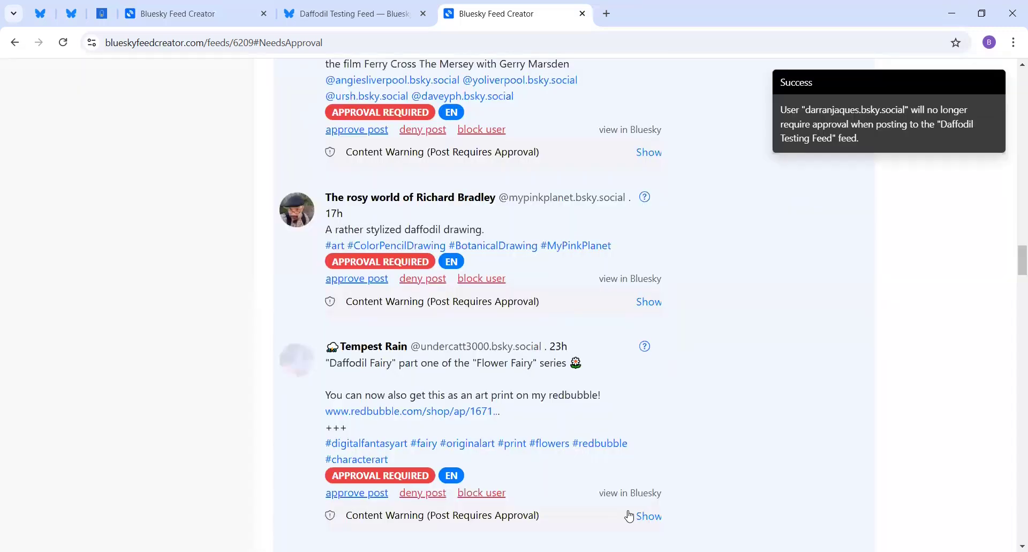
Deny the post about the 70's archives of the Mersey Ferries that mentions Gerry Marsden
{"action": "scroll", "coordinate": [695, 405], "scroll_direction": "up", "scroll_amount": 10}
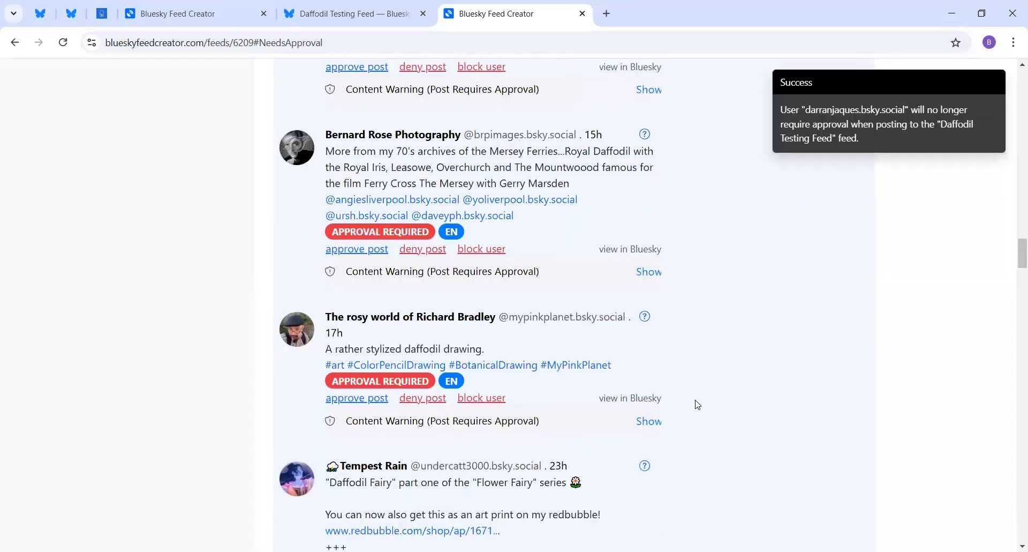
{"action": "scroll", "coordinate": [659, 405], "scroll_direction": "down", "scroll_amount": 6}
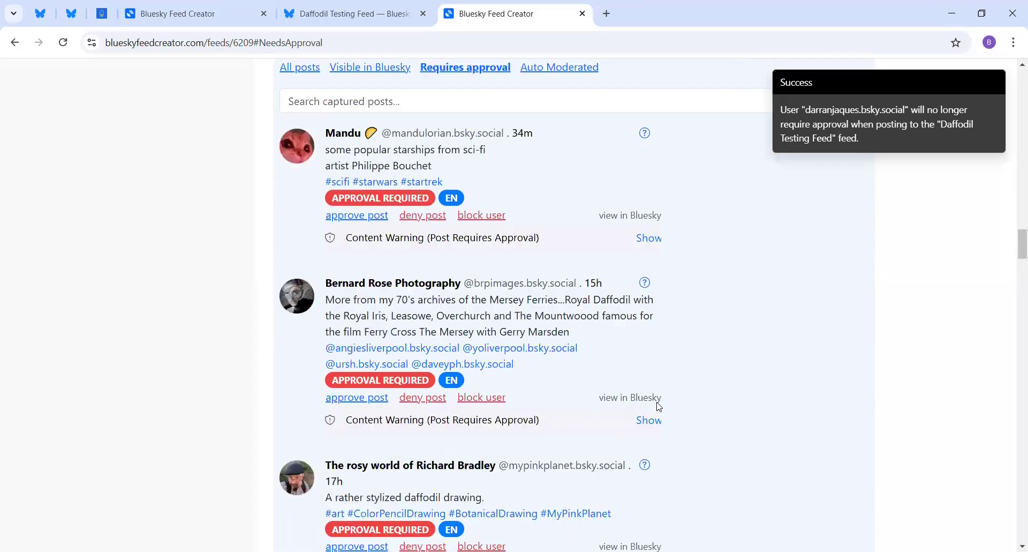
{"action": "left_click", "coordinate": [439, 399]}
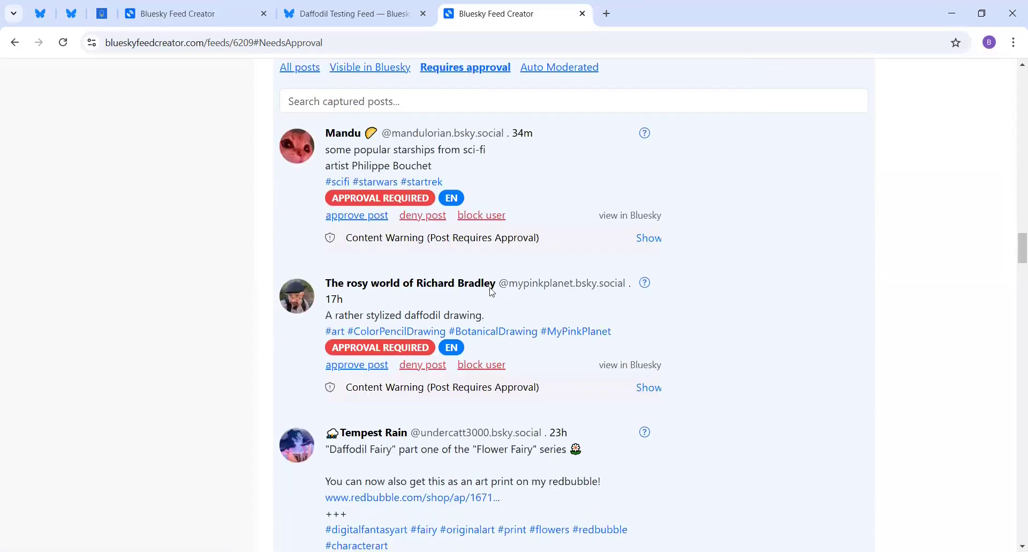
Highlight Mersey Ferries in the older post listing Royal Iris, Royal Daffodil, Overchurch and The Woodchurch, and deny that post
{"action": "scroll", "coordinate": [650, 311], "scroll_direction": "down", "scroll_amount": 4}
{"action": "scroll", "coordinate": [649, 314], "scroll_direction": "down", "scroll_amount": 12}
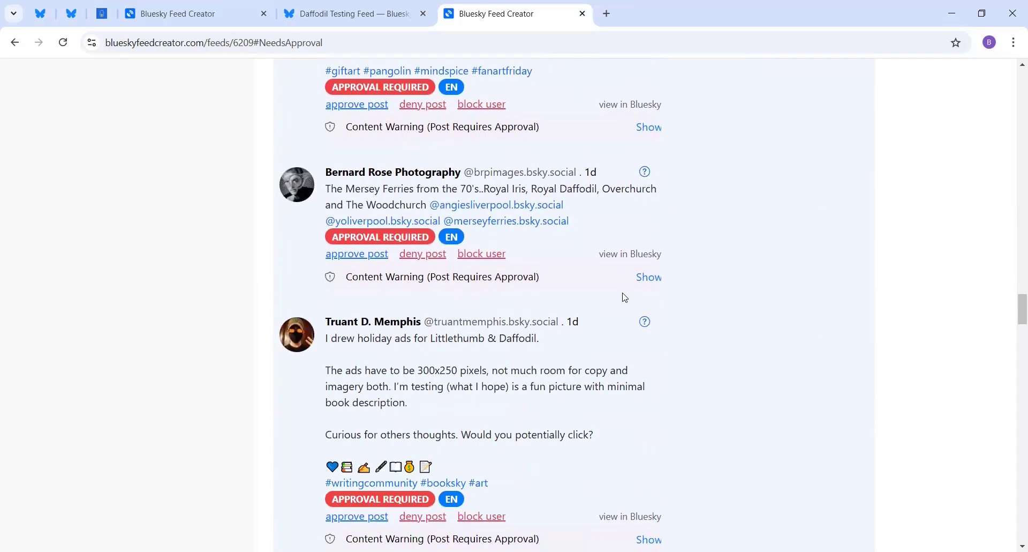
{"action": "left_click_drag", "start_coordinate": [413, 189], "coordinate": [346, 189]}
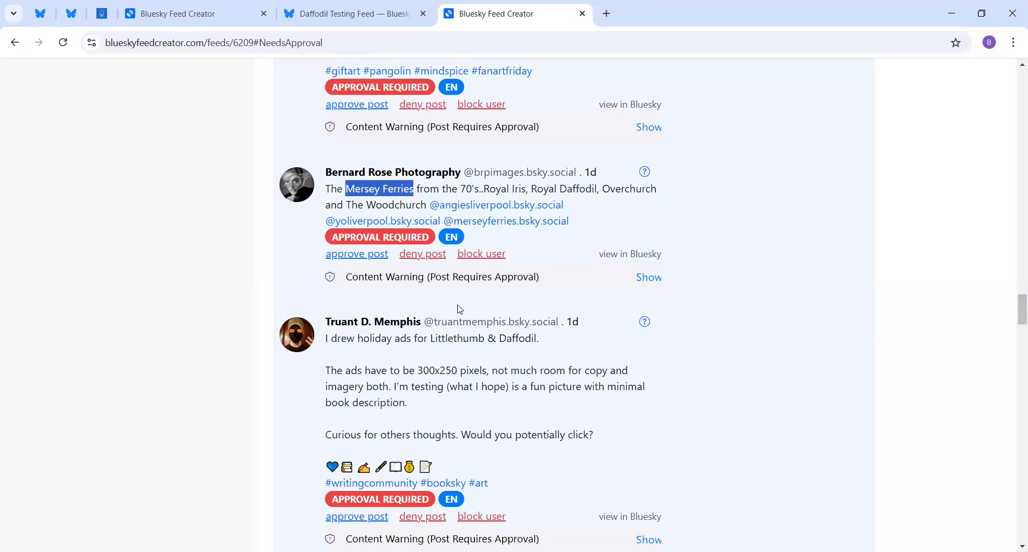
{"action": "left_click", "coordinate": [433, 255]}
Switch to the Daffodil Testing Feed on Bluesky and look through its posts for unrelated content
{"action": "scroll", "coordinate": [562, 340], "scroll_direction": "up", "scroll_amount": 7}
{"action": "scroll", "coordinate": [565, 348], "scroll_direction": "up", "scroll_amount": 10}
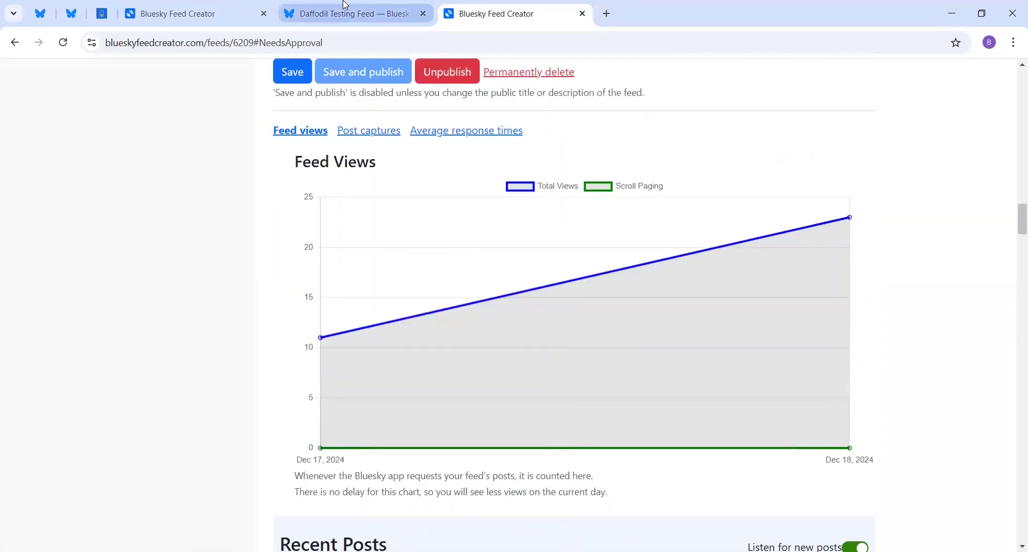
{"action": "left_click", "coordinate": [346, 6]}
{"action": "scroll", "coordinate": [438, 351], "scroll_direction": "down", "scroll_amount": 5}
{"action": "scroll", "coordinate": [438, 351], "scroll_direction": "up", "scroll_amount": 10}
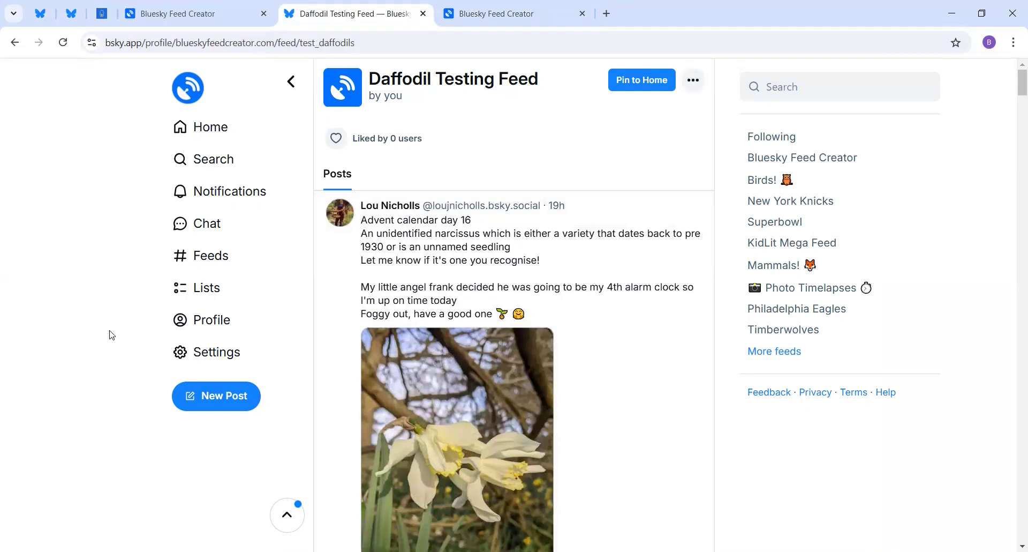
{"action": "scroll", "coordinate": [491, 268], "scroll_direction": "down", "scroll_amount": 1}
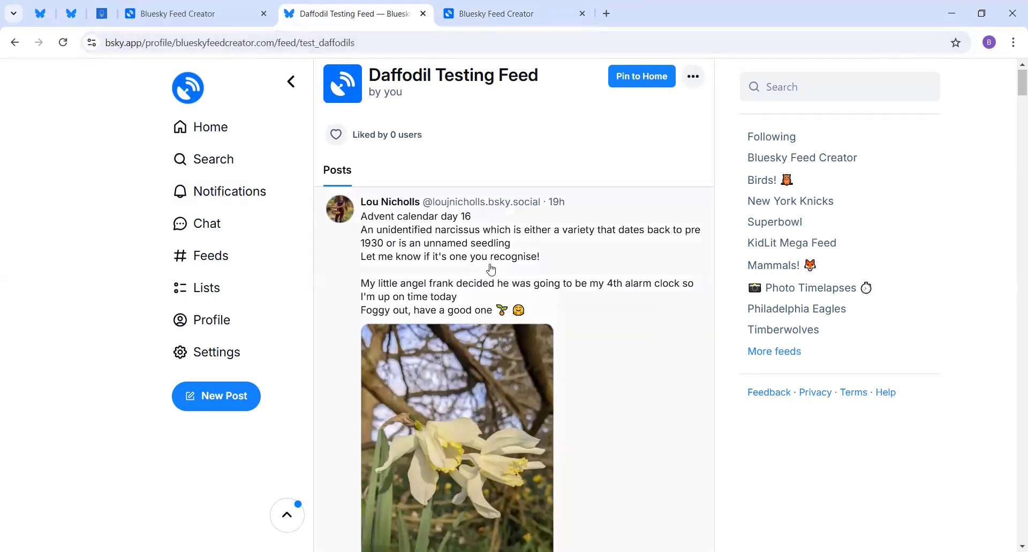
{"action": "scroll", "coordinate": [491, 268], "scroll_direction": "down", "scroll_amount": 4}
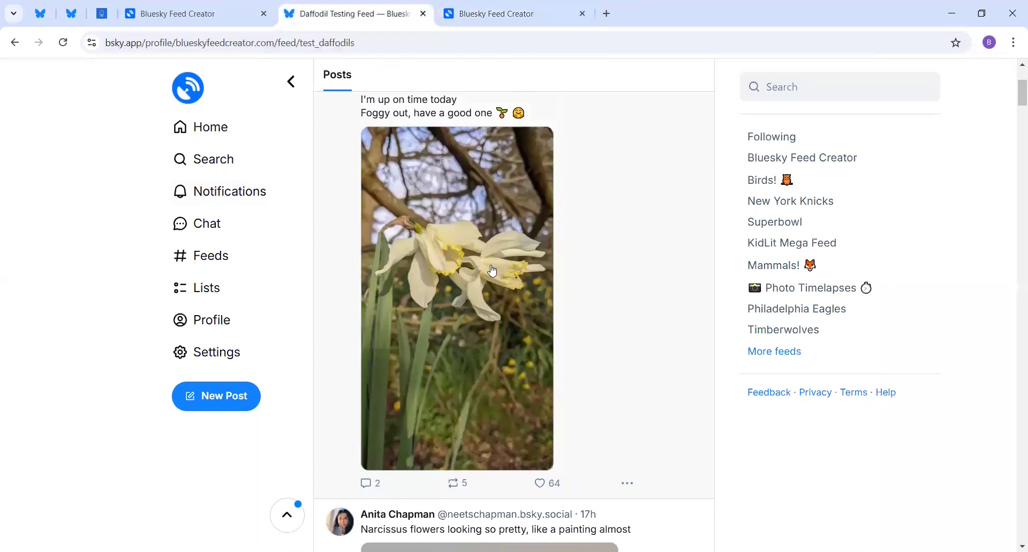
{"action": "scroll", "coordinate": [531, 310], "scroll_direction": "down", "scroll_amount": 20}
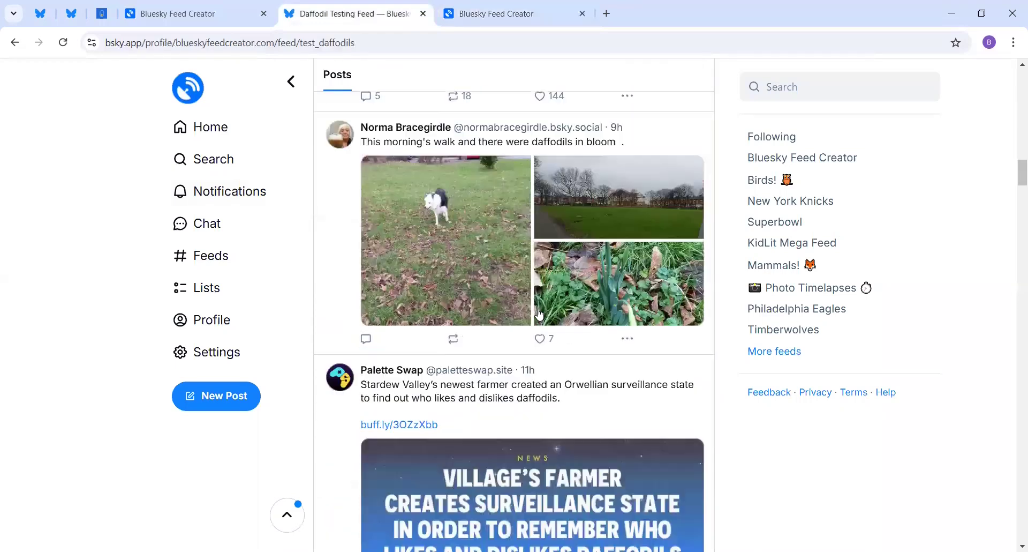
{"action": "scroll", "coordinate": [539, 313], "scroll_direction": "down", "scroll_amount": 4}
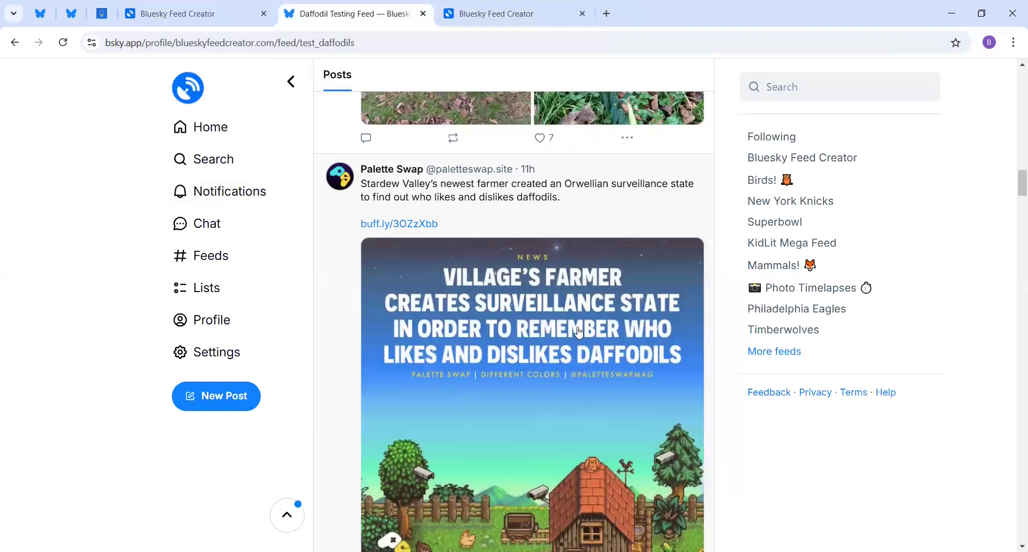
{"action": "scroll", "coordinate": [612, 346], "scroll_direction": "down", "scroll_amount": 1}
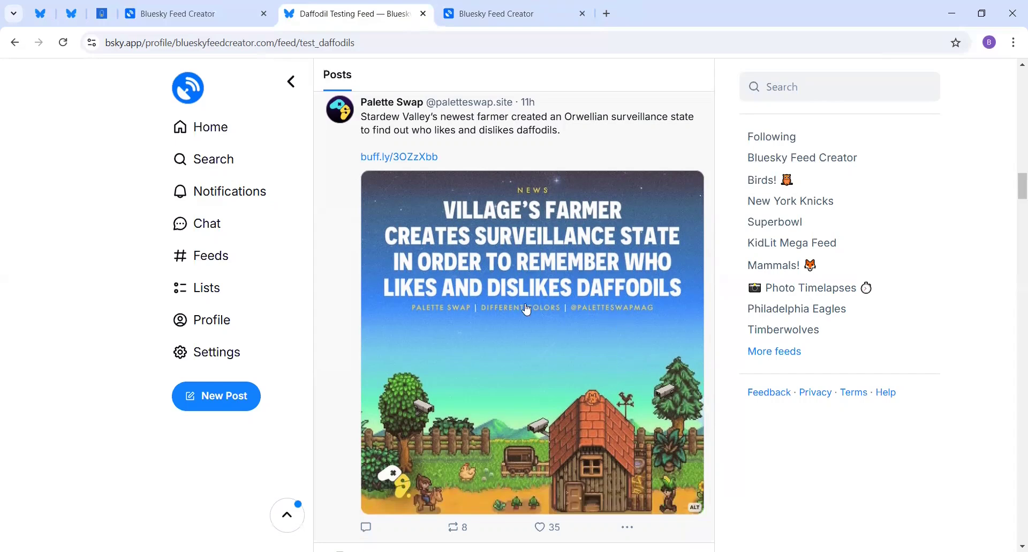
Return to Bluesky Feed Creator and filter the recent posts to those visible in Bluesky
{"action": "left_click", "coordinate": [499, 8]}
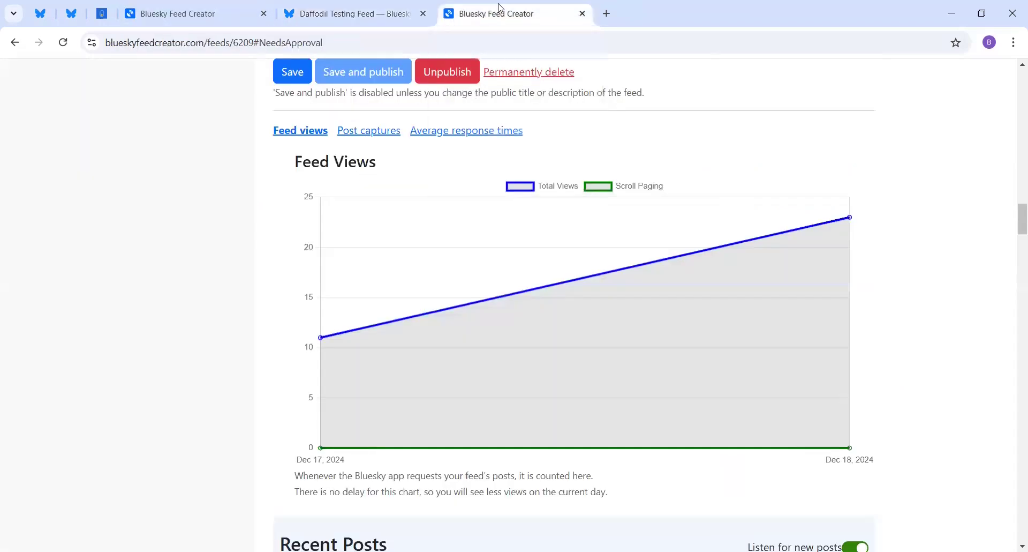
{"action": "scroll", "coordinate": [717, 326], "scroll_direction": "down", "scroll_amount": 5}
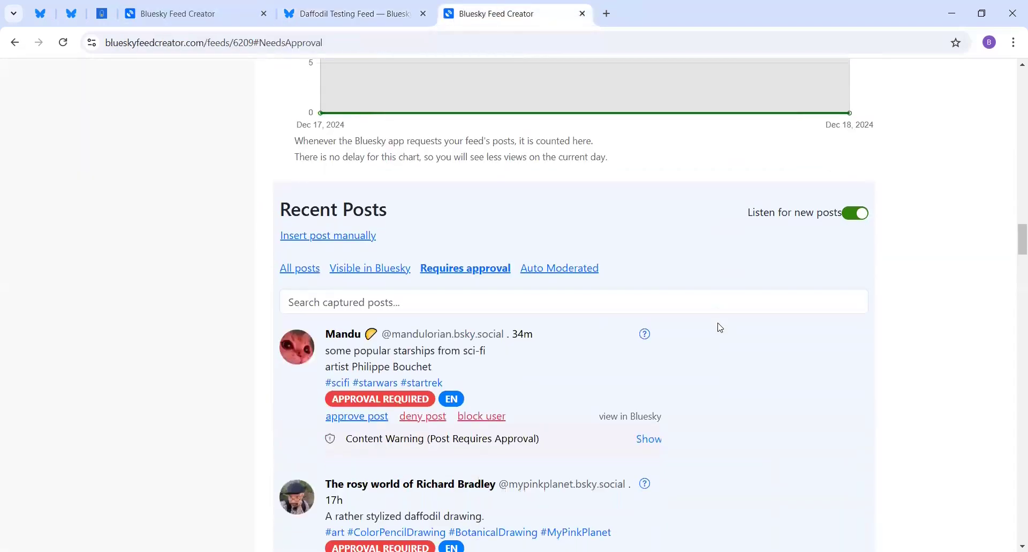
{"action": "left_click", "coordinate": [392, 275]}
Hide the Palette Swap post about Stardew Valley's newest farmer from the feed
{"action": "scroll", "coordinate": [559, 250], "scroll_direction": "down", "scroll_amount": 15}
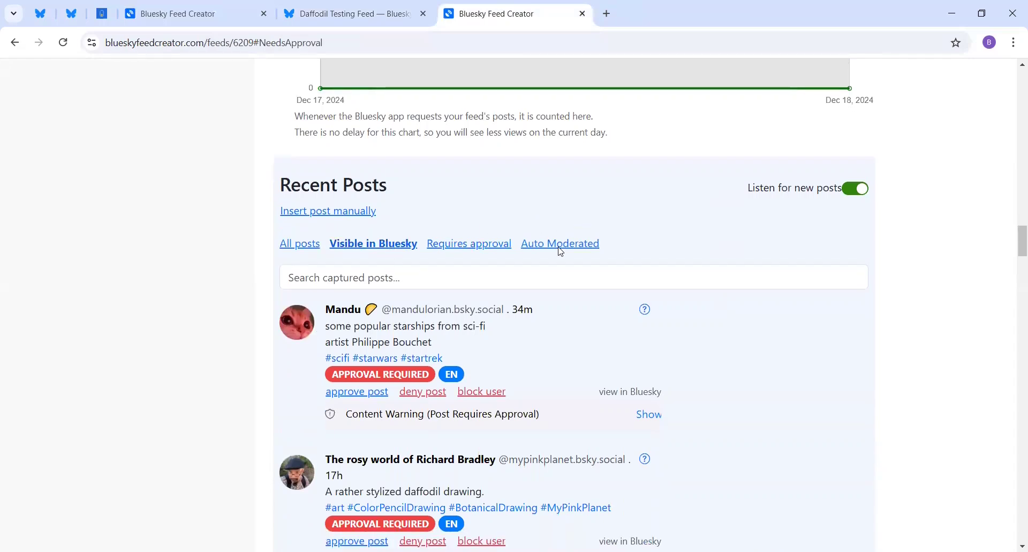
{"action": "scroll", "coordinate": [558, 250], "scroll_direction": "down", "scroll_amount": 20}
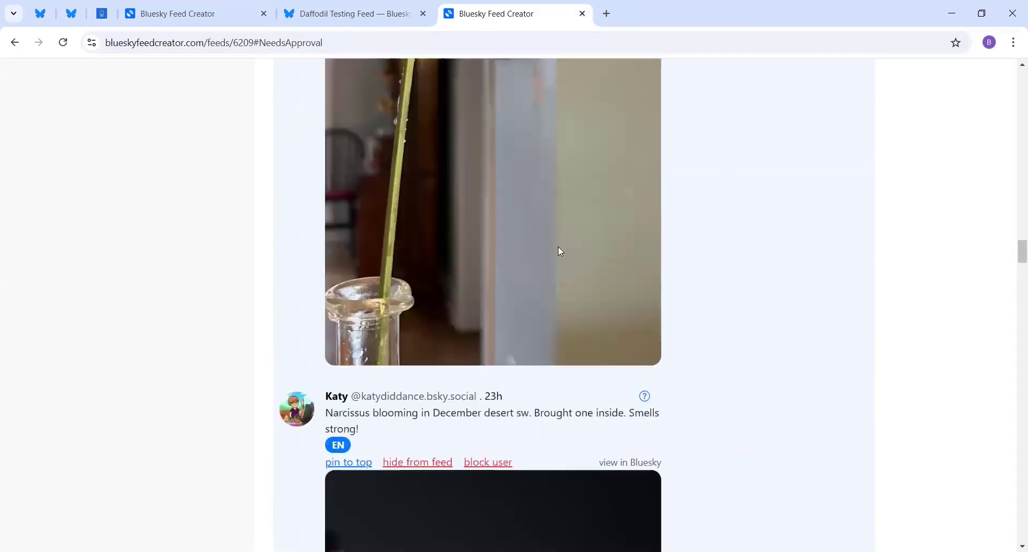
{"action": "scroll", "coordinate": [558, 251], "scroll_direction": "down", "scroll_amount": 20}
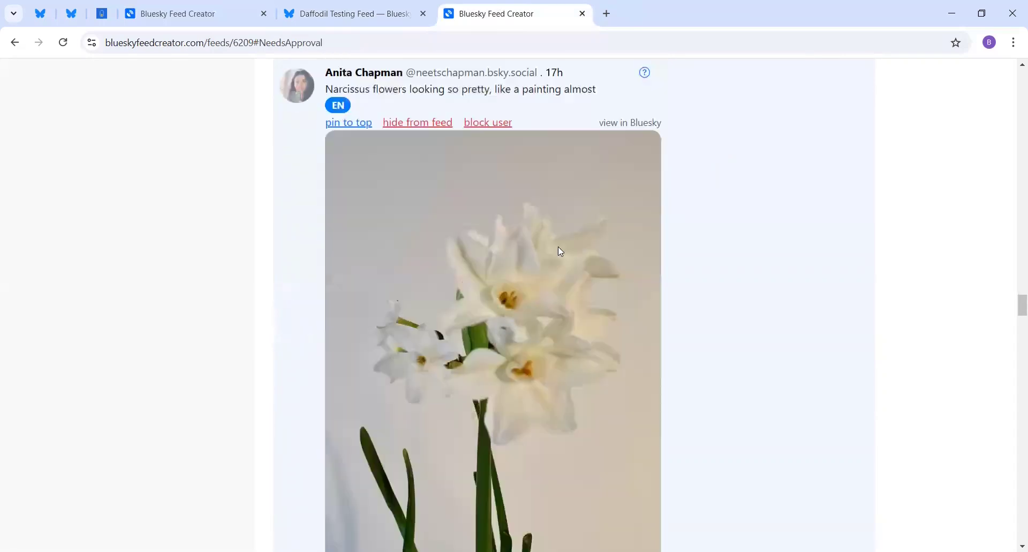
{"action": "scroll", "coordinate": [558, 251], "scroll_direction": "down", "scroll_amount": 20}
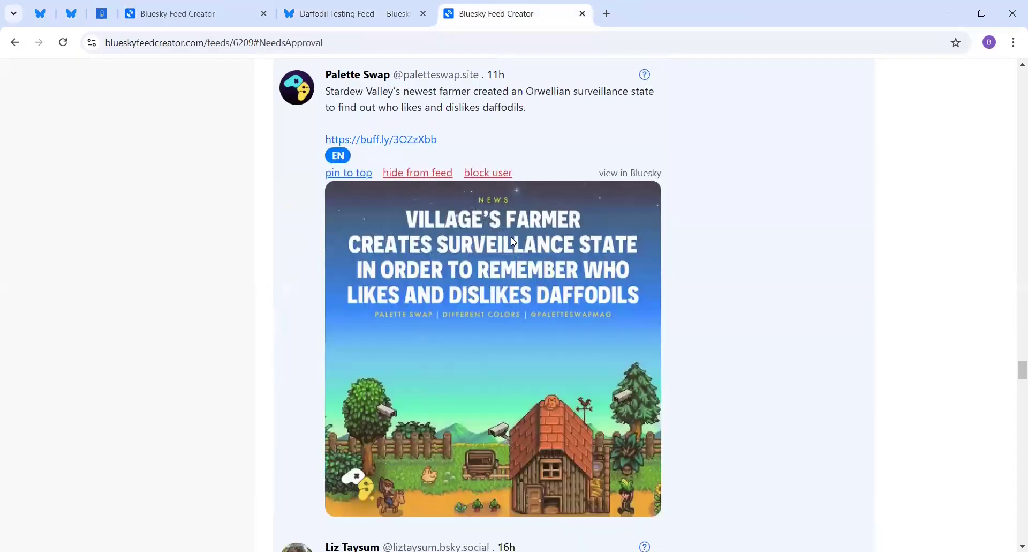
{"action": "left_click", "coordinate": [438, 174]}
Switch the recent posts list to show all posts, including hidden ones
{"action": "scroll", "coordinate": [707, 349], "scroll_direction": "up", "scroll_amount": 5}
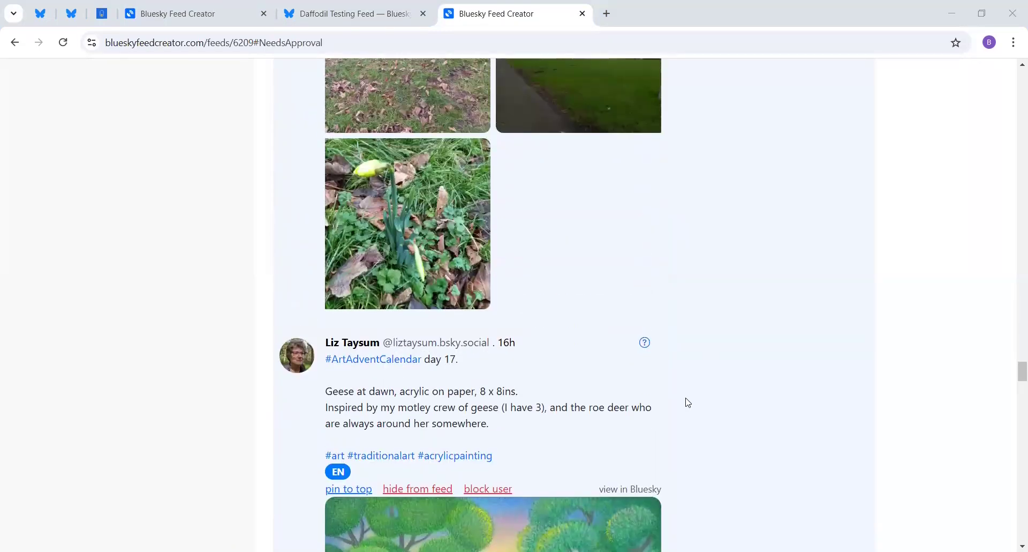
{"action": "scroll", "coordinate": [694, 348], "scroll_direction": "up", "scroll_amount": 15}
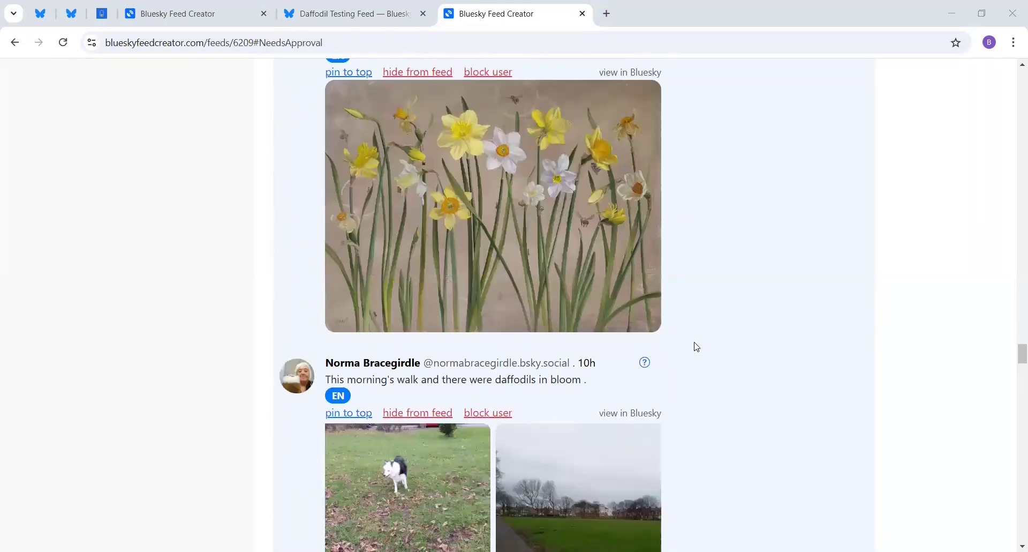
{"action": "scroll", "coordinate": [694, 350], "scroll_direction": "up", "scroll_amount": 20}
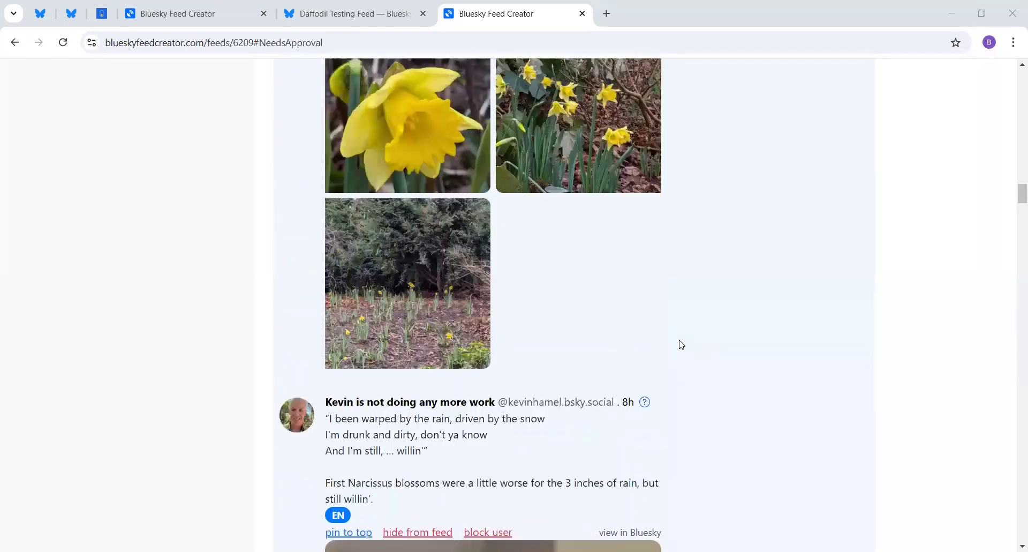
{"action": "scroll", "coordinate": [680, 343], "scroll_direction": "up", "scroll_amount": 10}
{"action": "scroll", "coordinate": [351, 145], "scroll_direction": "down", "scroll_amount": 4}
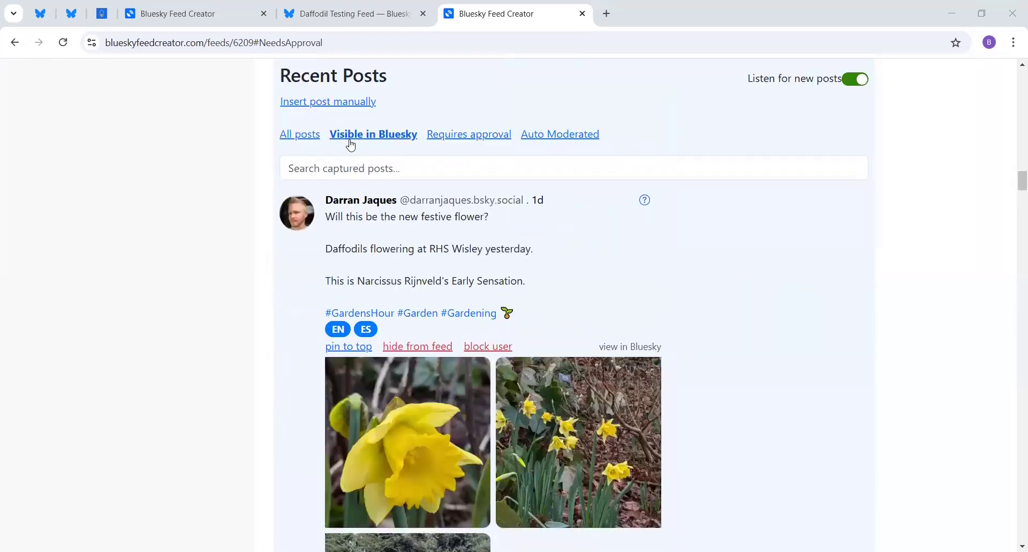
{"action": "left_click", "coordinate": [307, 140]}
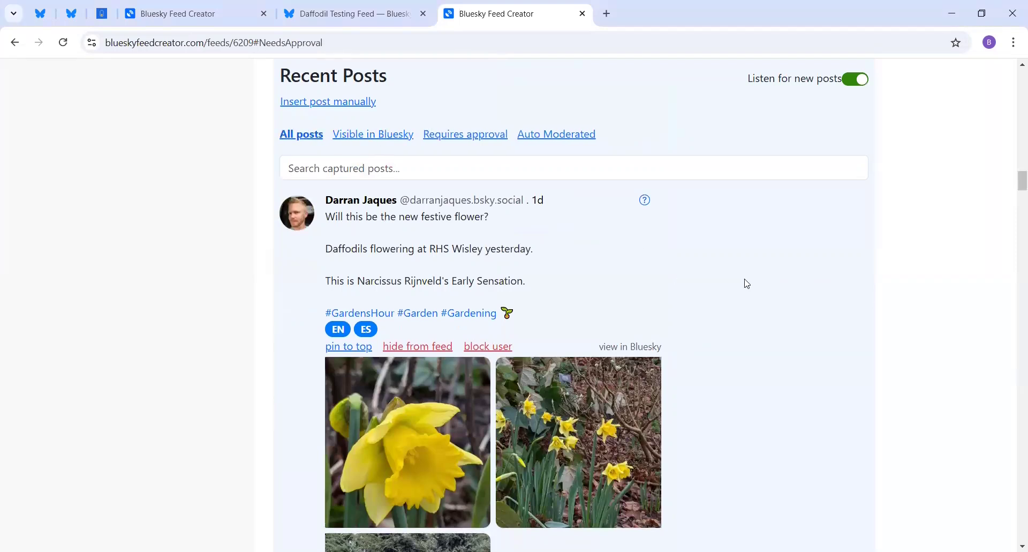
Find the hidden Palette Swap post about Stardew Valley among all posts and reveal its hidden image
{"action": "scroll", "coordinate": [744, 282], "scroll_direction": "down", "scroll_amount": 9}
{"action": "scroll", "coordinate": [749, 299], "scroll_direction": "down", "scroll_amount": 8}
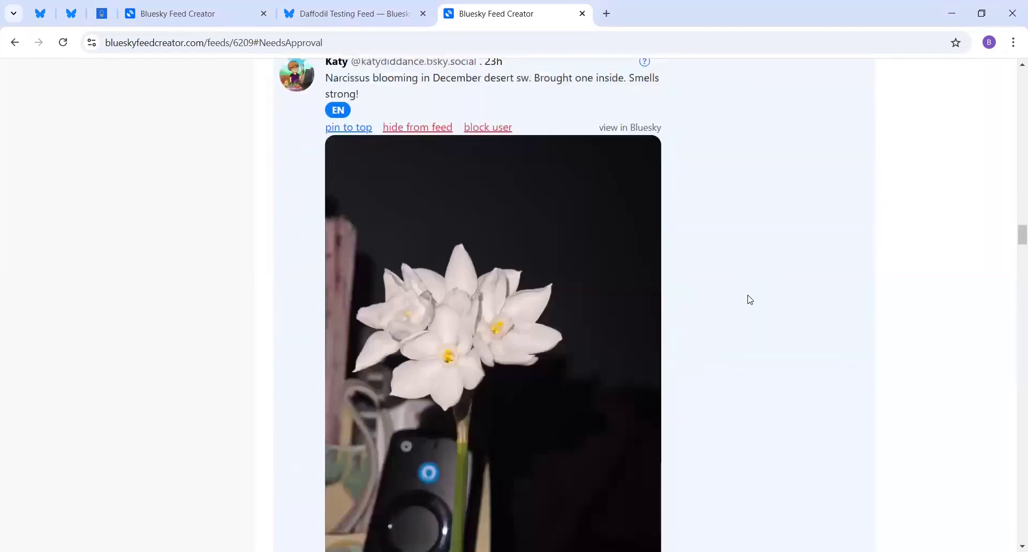
{"action": "scroll", "coordinate": [749, 299], "scroll_direction": "up", "scroll_amount": 8}
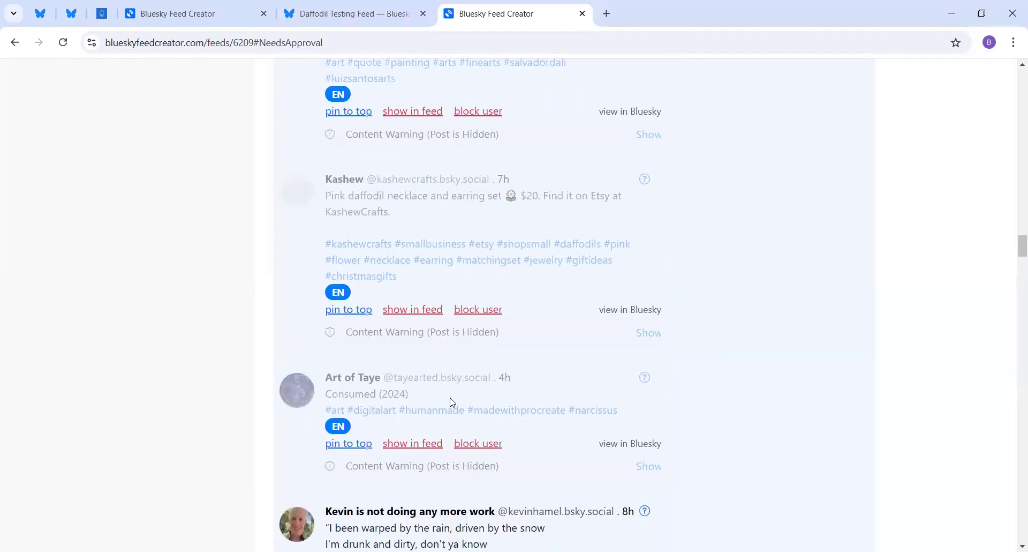
{"action": "scroll", "coordinate": [786, 281], "scroll_direction": "down", "scroll_amount": 15}
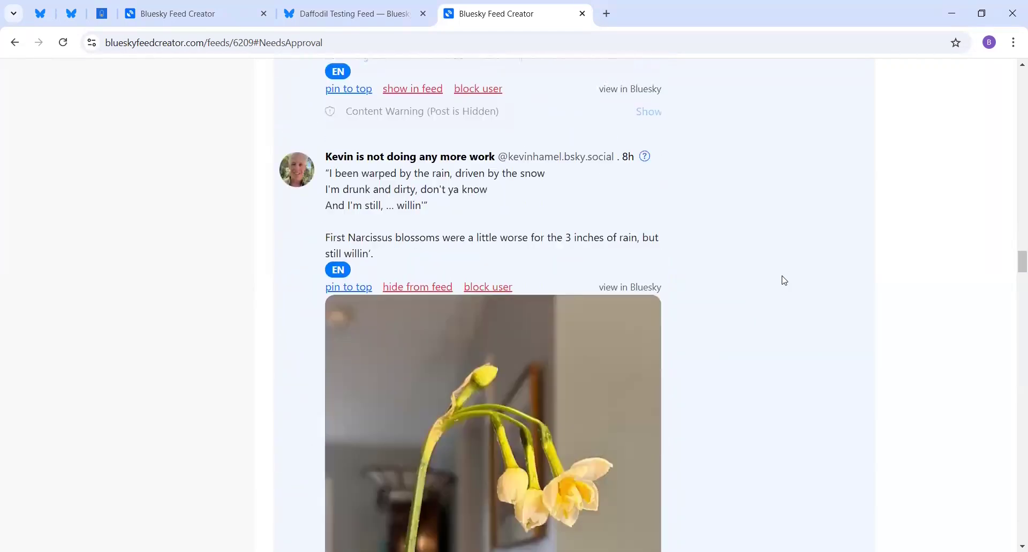
{"action": "scroll", "coordinate": [787, 282], "scroll_direction": "down", "scroll_amount": 15}
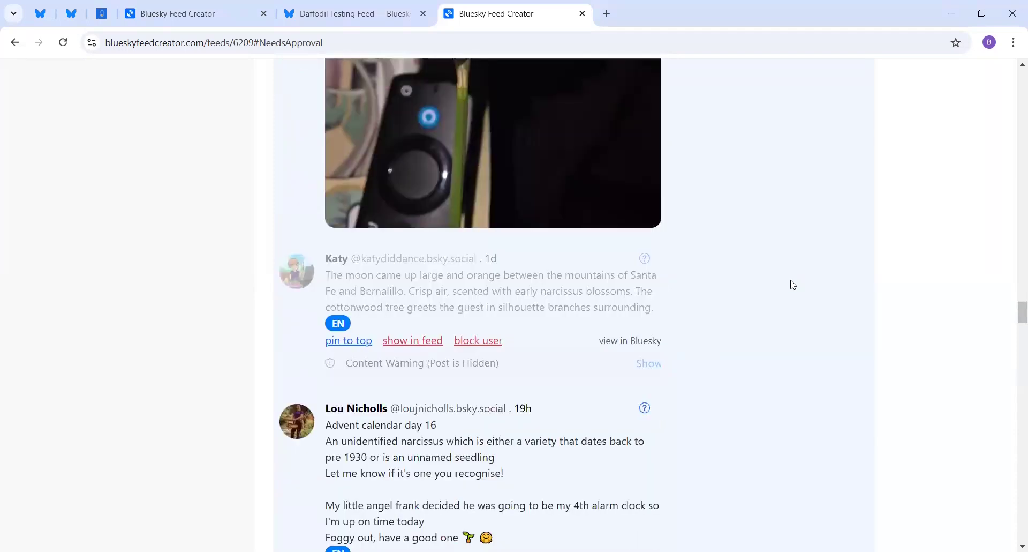
{"action": "scroll", "coordinate": [787, 284], "scroll_direction": "down", "scroll_amount": 15}
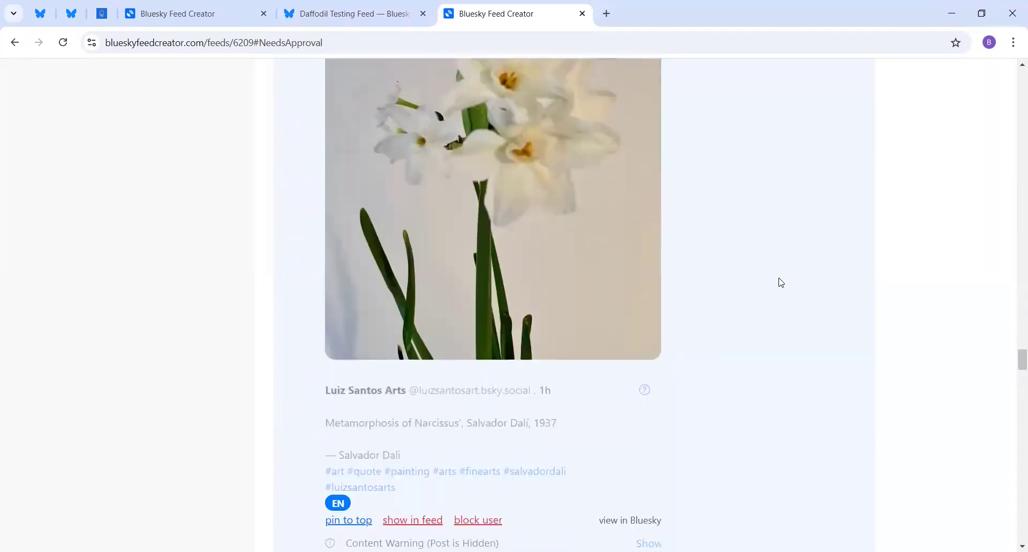
{"action": "scroll", "coordinate": [782, 282], "scroll_direction": "down", "scroll_amount": 10}
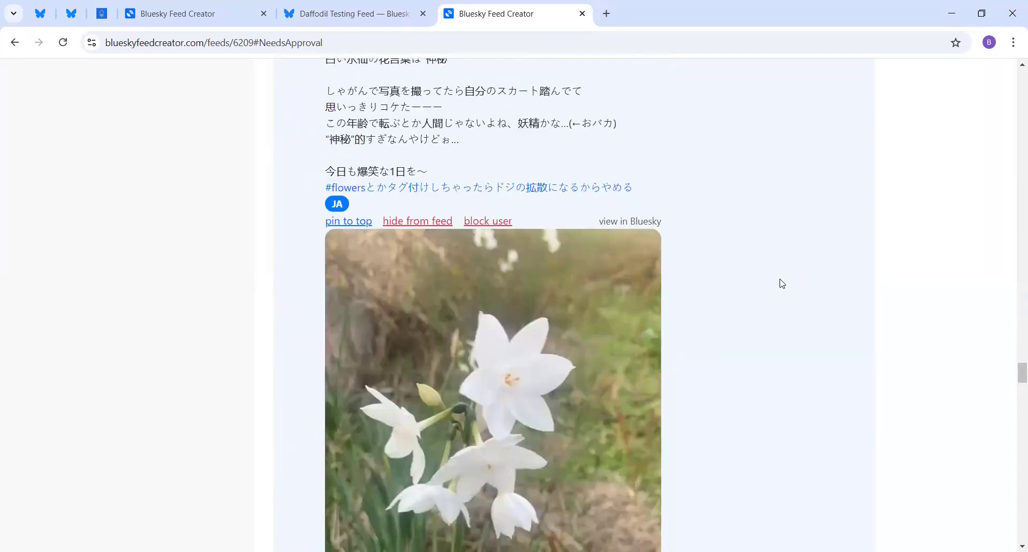
{"action": "scroll", "coordinate": [783, 283], "scroll_direction": "down", "scroll_amount": 5}
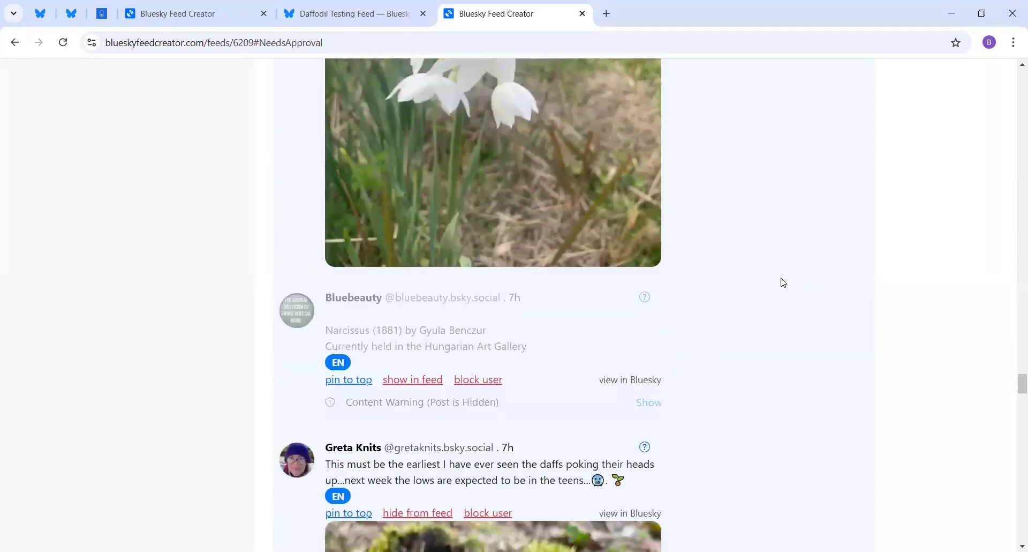
{"action": "scroll", "coordinate": [783, 282], "scroll_direction": "down", "scroll_amount": 13}
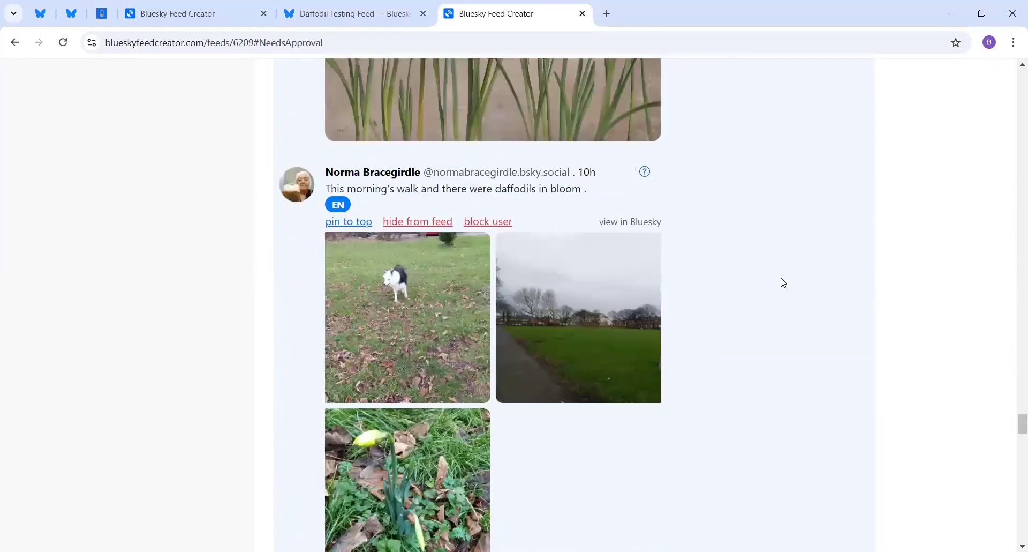
{"action": "scroll", "coordinate": [783, 282], "scroll_direction": "down", "scroll_amount": 7}
{"action": "left_click", "coordinate": [644, 334]}
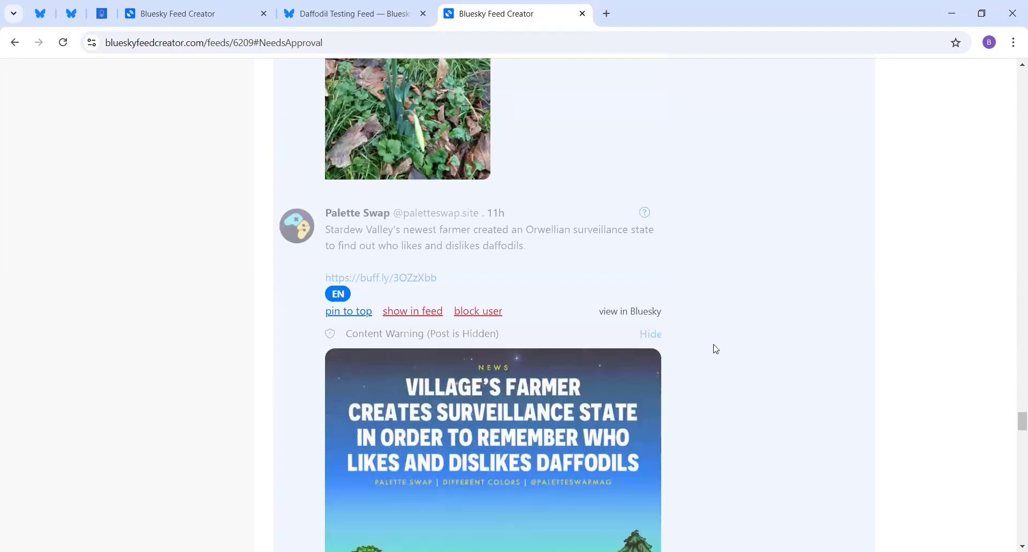
Restore the Palette Swap post to the feed and hide it from the feed again
{"action": "scroll", "coordinate": [712, 346], "scroll_direction": "down", "scroll_amount": 2}
{"action": "scroll", "coordinate": [696, 287], "scroll_direction": "up", "scroll_amount": 1}
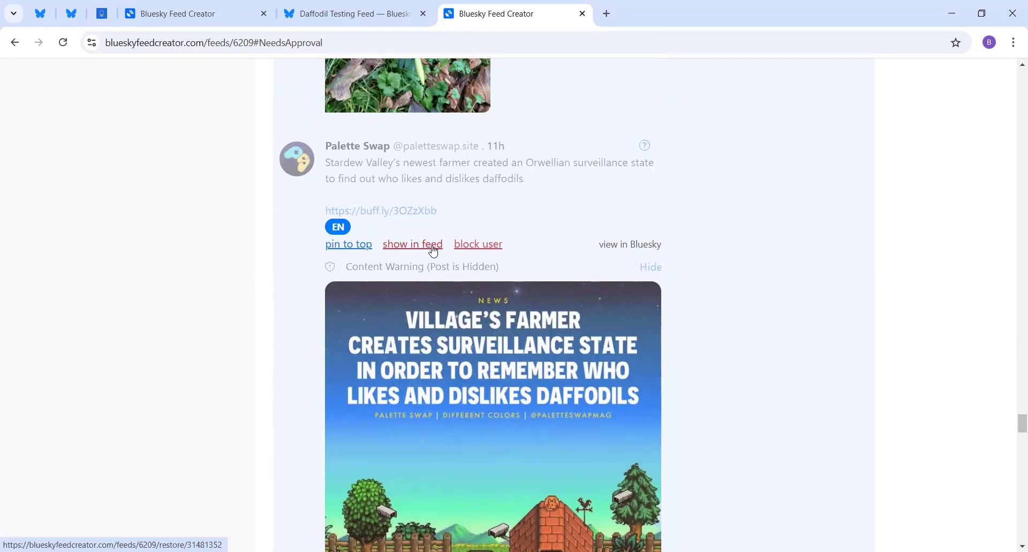
{"action": "left_click", "coordinate": [434, 247]}
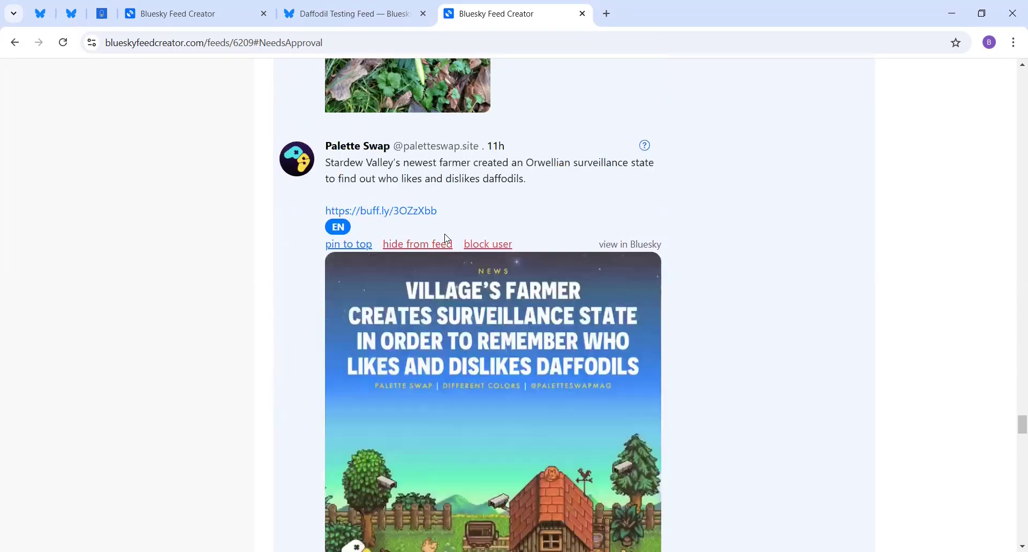
{"action": "left_click", "coordinate": [444, 247]}
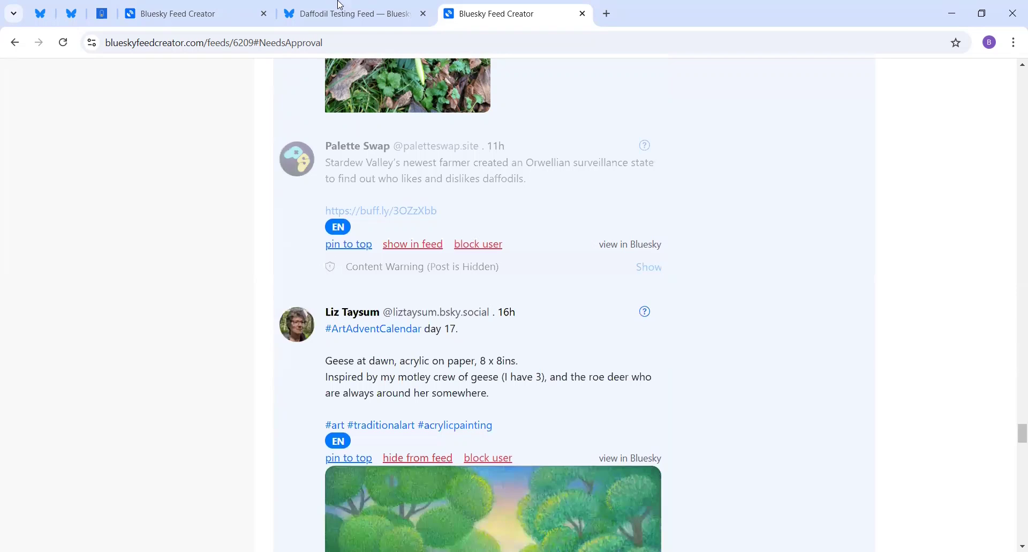
Switch to the Daffodil Testing Feed on Bluesky, reload it, and check its posts for the hidden Palette Swap post
{"action": "left_click", "coordinate": [353, 13]}
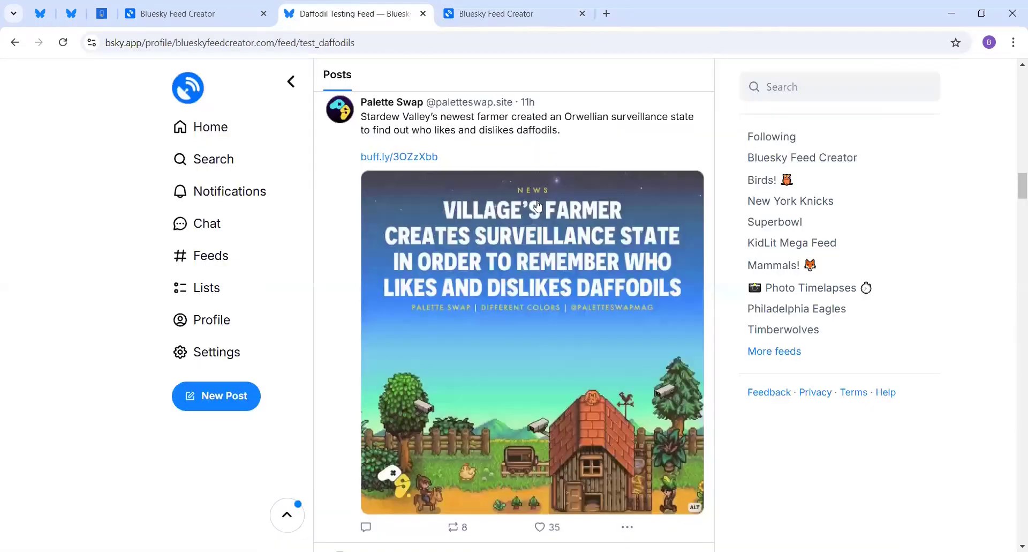
{"action": "left_click", "coordinate": [62, 45]}
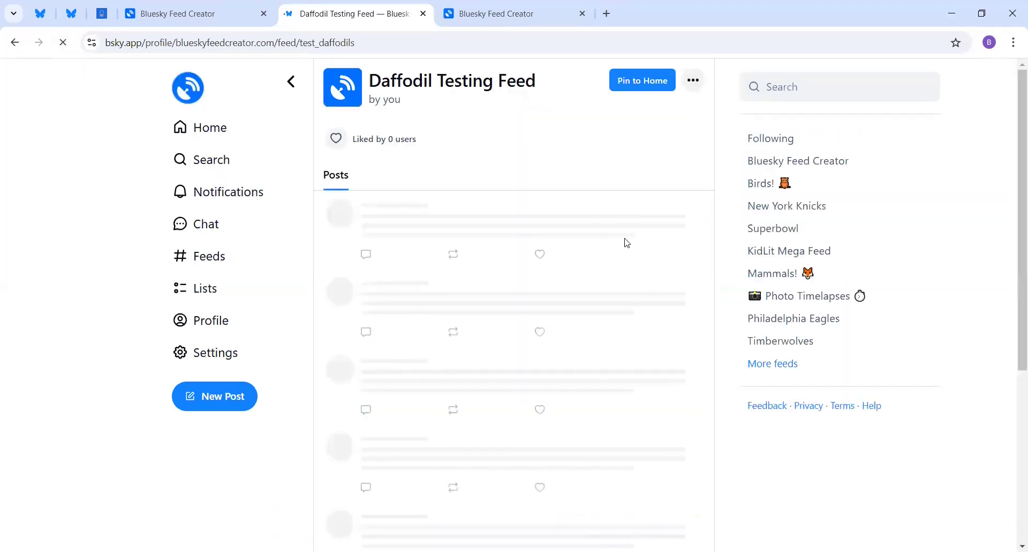
{"action": "scroll", "coordinate": [627, 243], "scroll_direction": "down", "scroll_amount": 8}
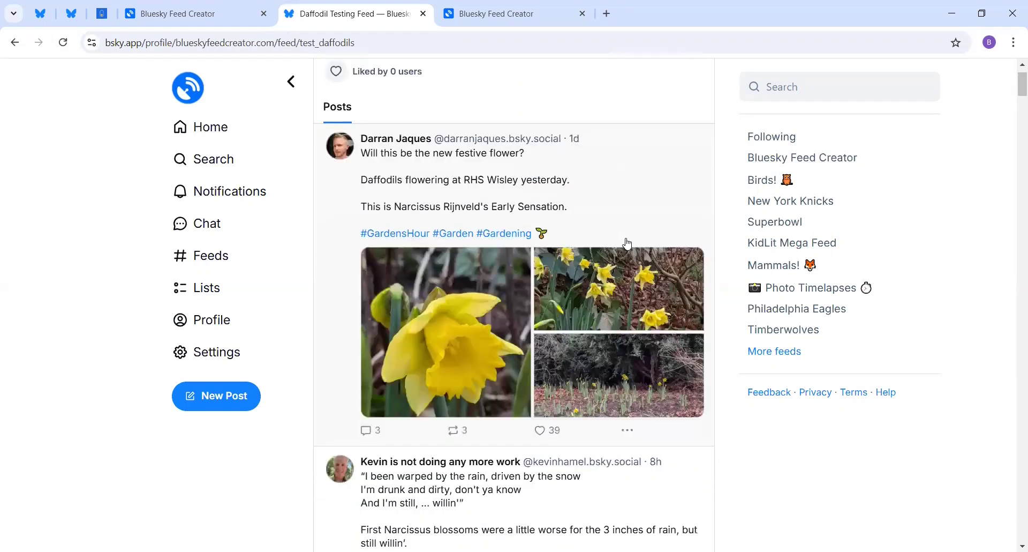
{"action": "scroll", "coordinate": [626, 244], "scroll_direction": "down", "scroll_amount": 20}
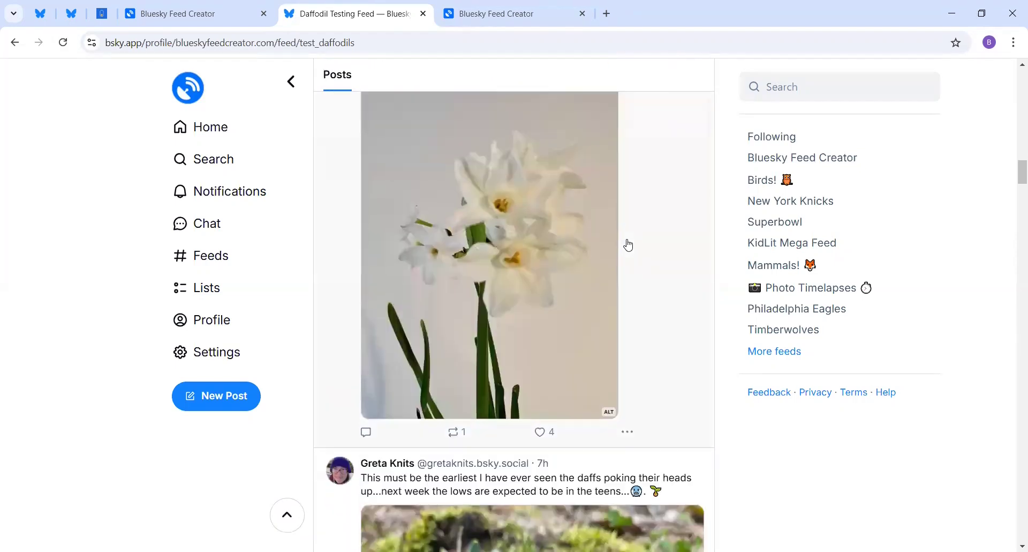
{"action": "scroll", "coordinate": [630, 244], "scroll_direction": "down", "scroll_amount": 20}
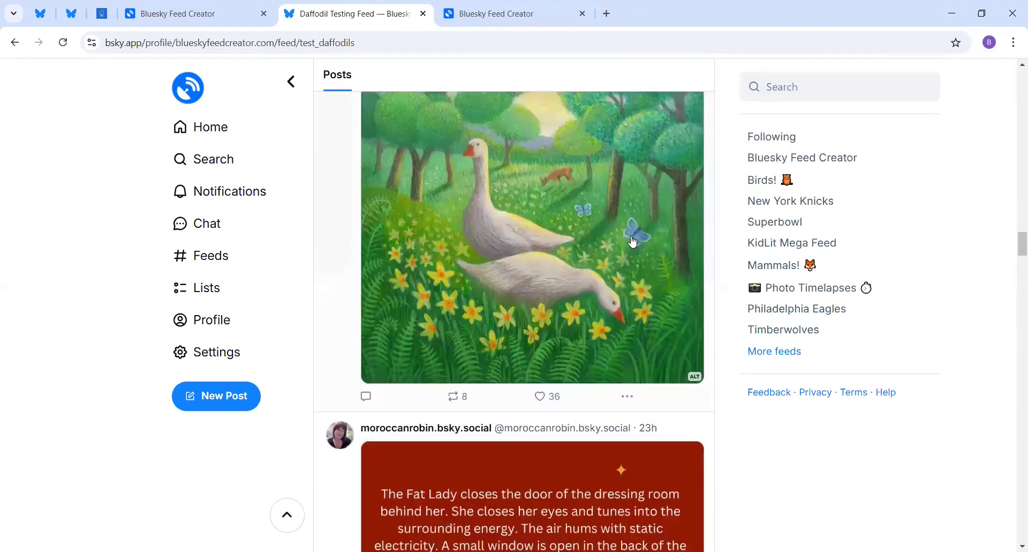
{"action": "scroll", "coordinate": [632, 242], "scroll_direction": "up", "scroll_amount": 7}
{"action": "scroll", "coordinate": [570, 421], "scroll_direction": "down", "scroll_amount": 3}
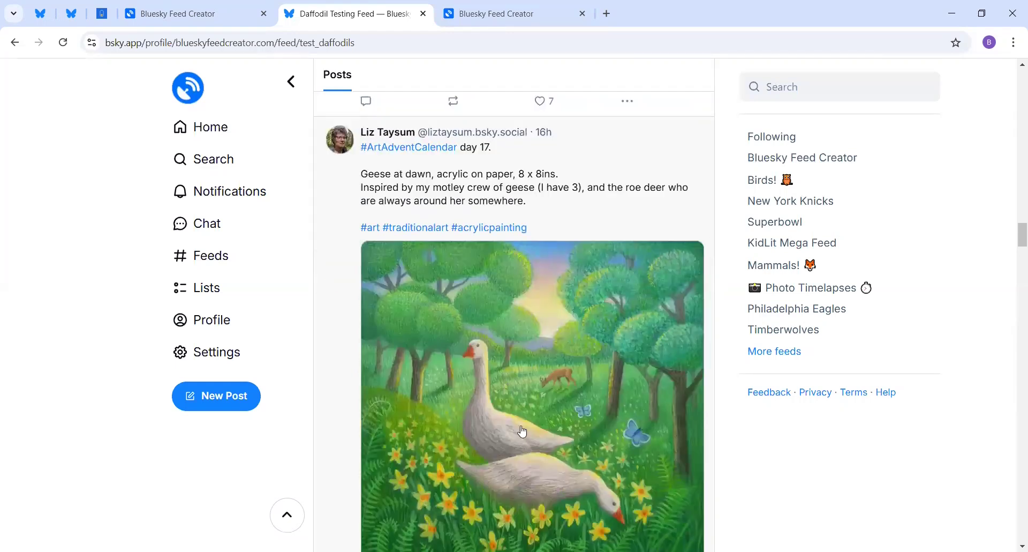
{"action": "left_click", "coordinate": [518, 9]}
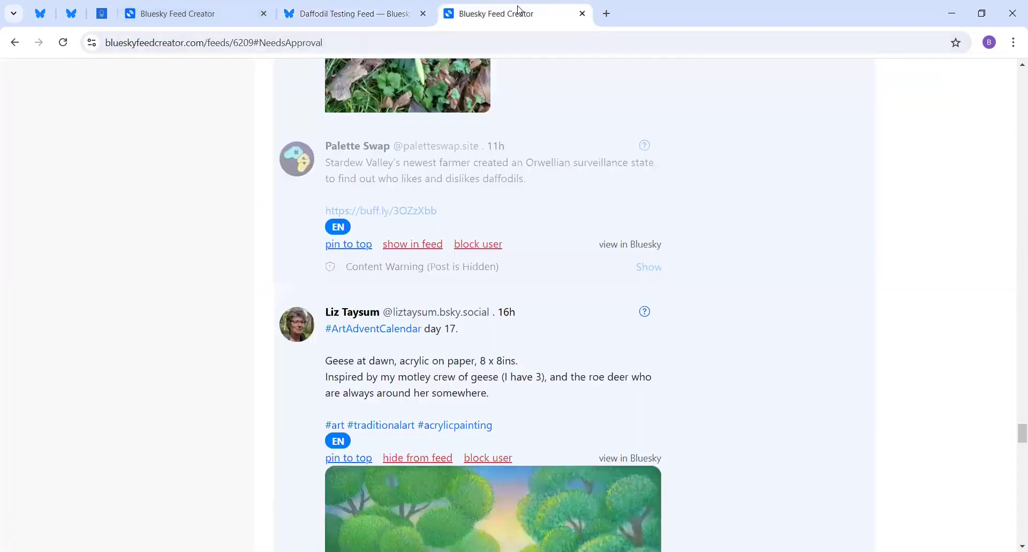
{"action": "scroll", "coordinate": [87, 144], "scroll_direction": "up", "scroll_amount": 3}
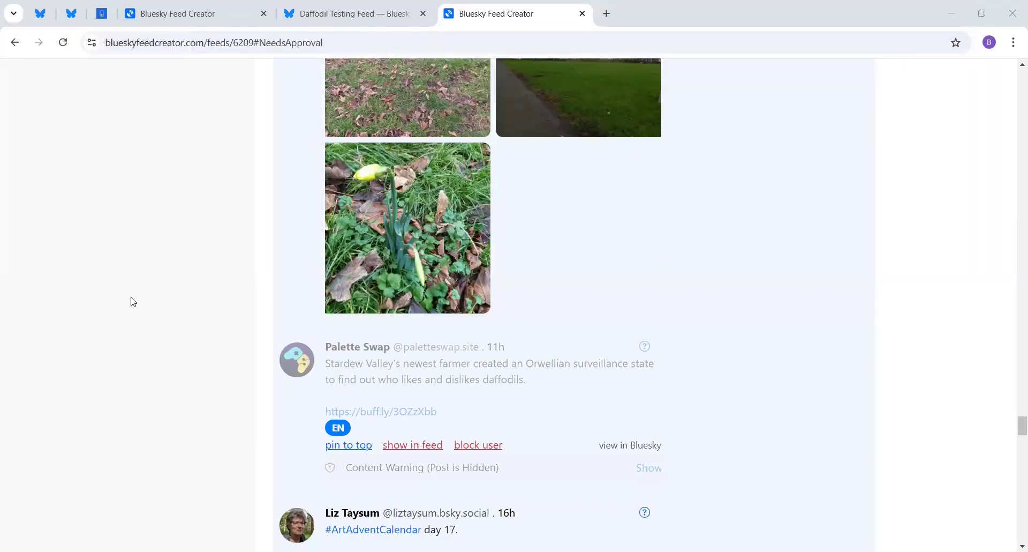
{"action": "scroll", "coordinate": [505, 282], "scroll_direction": "up", "scroll_amount": 5}
{"action": "key", "text": "ctrl+shift+Tab"}
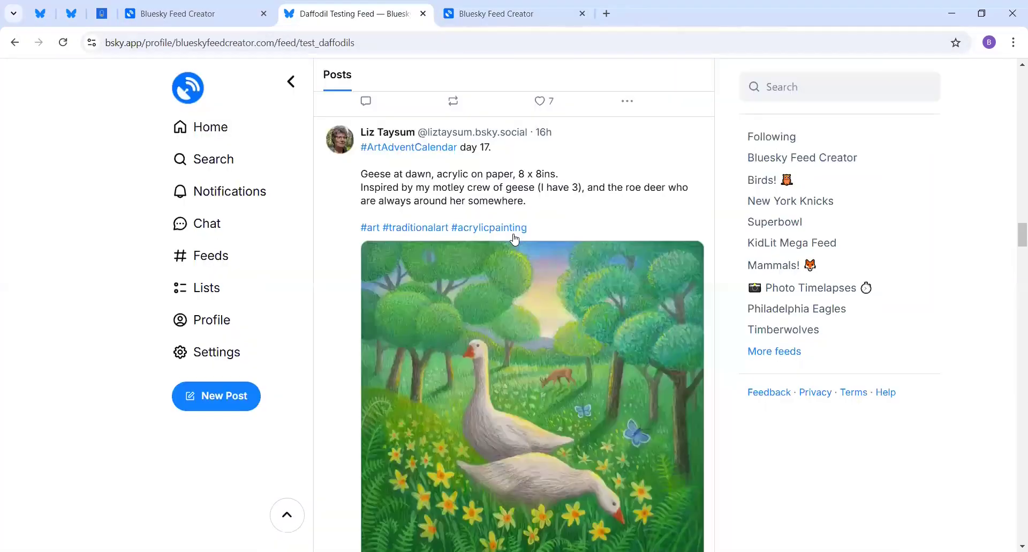
{"action": "scroll", "coordinate": [514, 238], "scroll_direction": "up", "scroll_amount": 4}
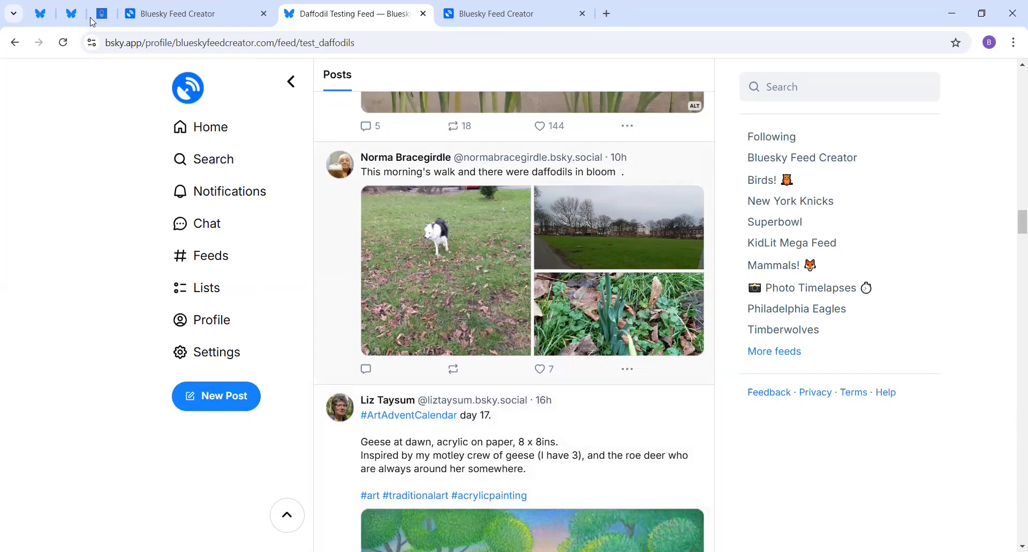
Switch to the open Bluesky post about the Skagit Valley Tulip festival and copy its link
{"action": "left_click", "coordinate": [45, 17]}
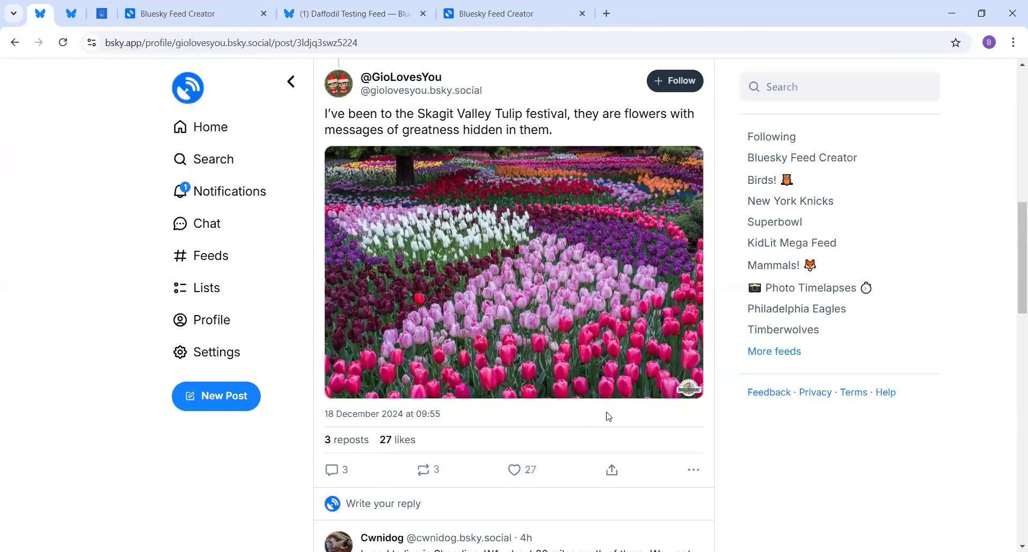
{"action": "left_click", "coordinate": [695, 474]}
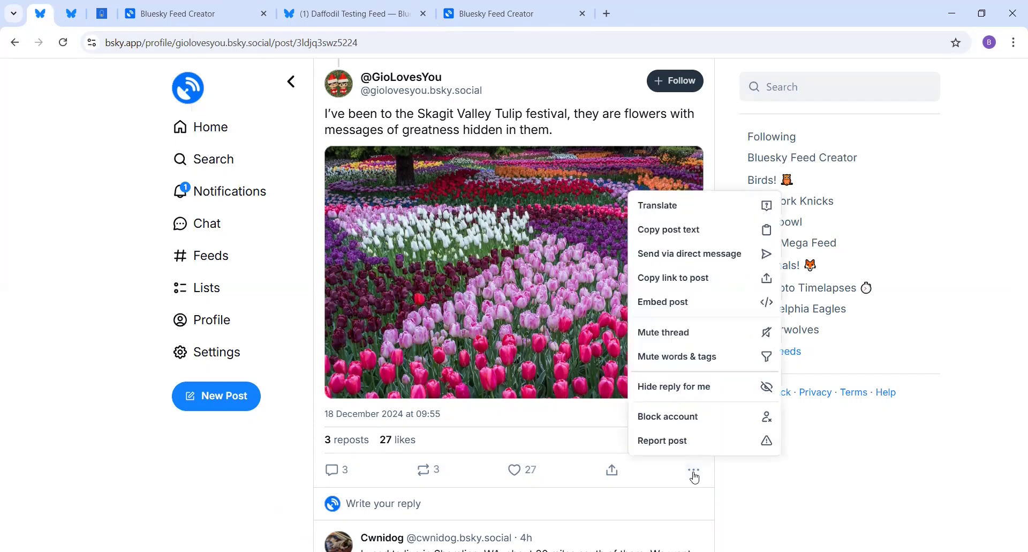
{"action": "left_click", "coordinate": [688, 284]}
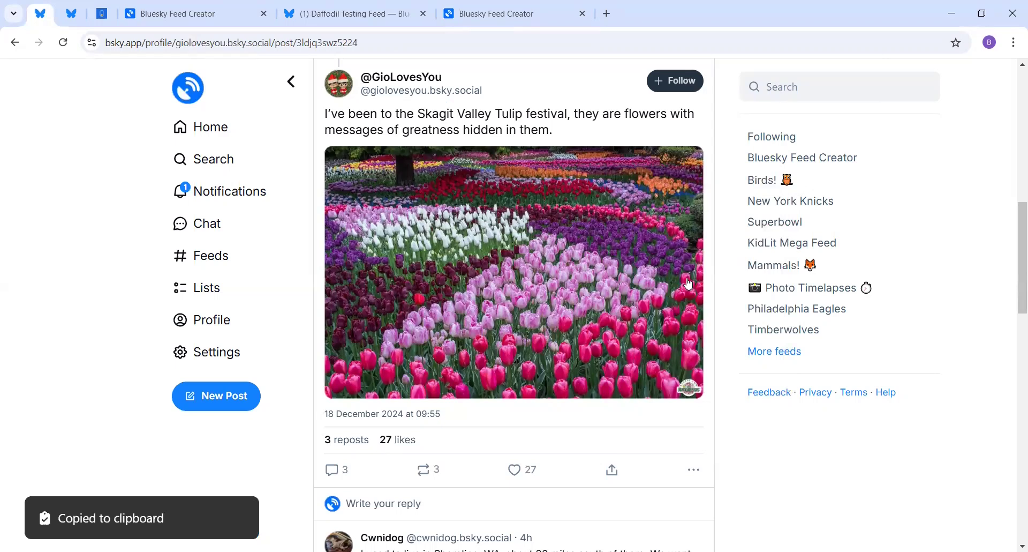
Return to Feed Creator and manually insert the Skagit Valley Tulip festival post into the Daffodil Testing Feed using its copied link
{"action": "left_click", "coordinate": [479, 16]}
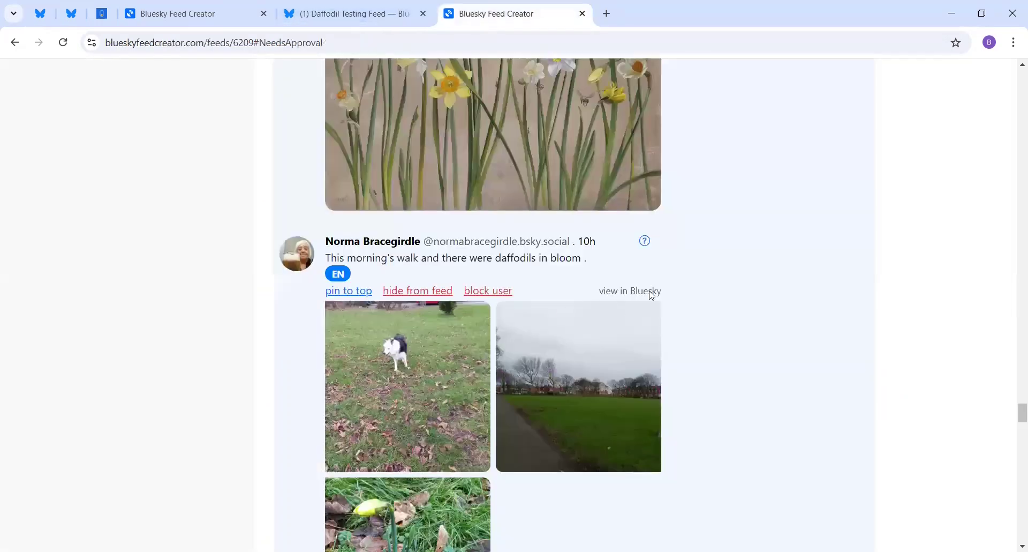
{"action": "scroll", "coordinate": [686, 307], "scroll_direction": "up", "scroll_amount": 10}
{"action": "scroll", "coordinate": [686, 308], "scroll_direction": "up", "scroll_amount": 20}
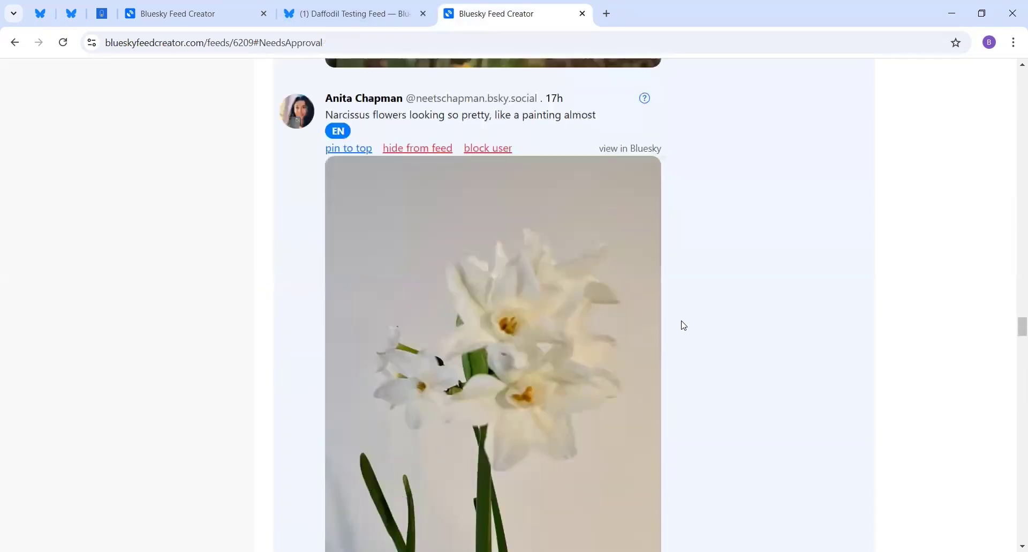
{"action": "scroll", "coordinate": [669, 336], "scroll_direction": "up", "scroll_amount": 20}
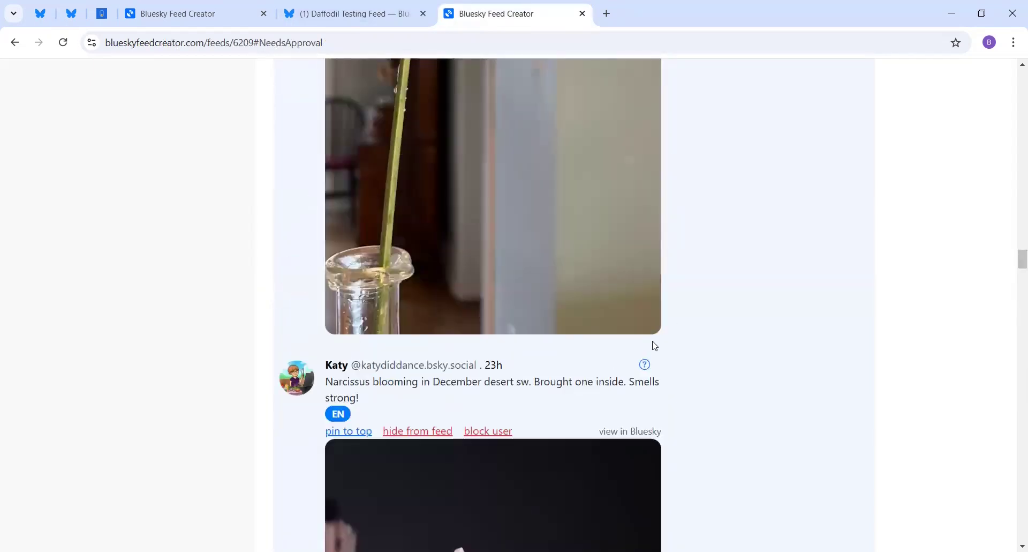
{"action": "scroll", "coordinate": [610, 327], "scroll_direction": "up", "scroll_amount": 20}
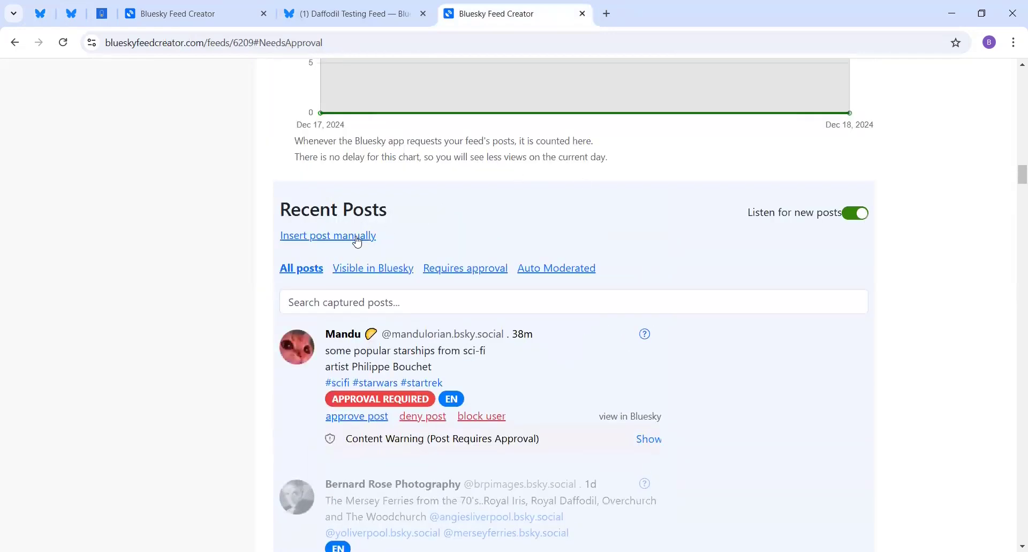
{"action": "left_click", "coordinate": [356, 238]}
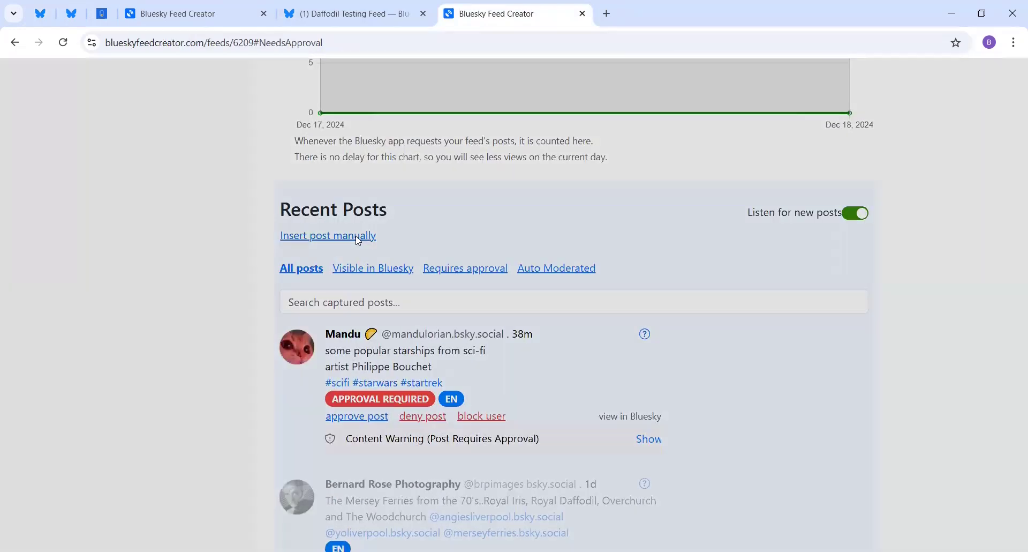
{"action": "key", "text": "ctrl+v"}
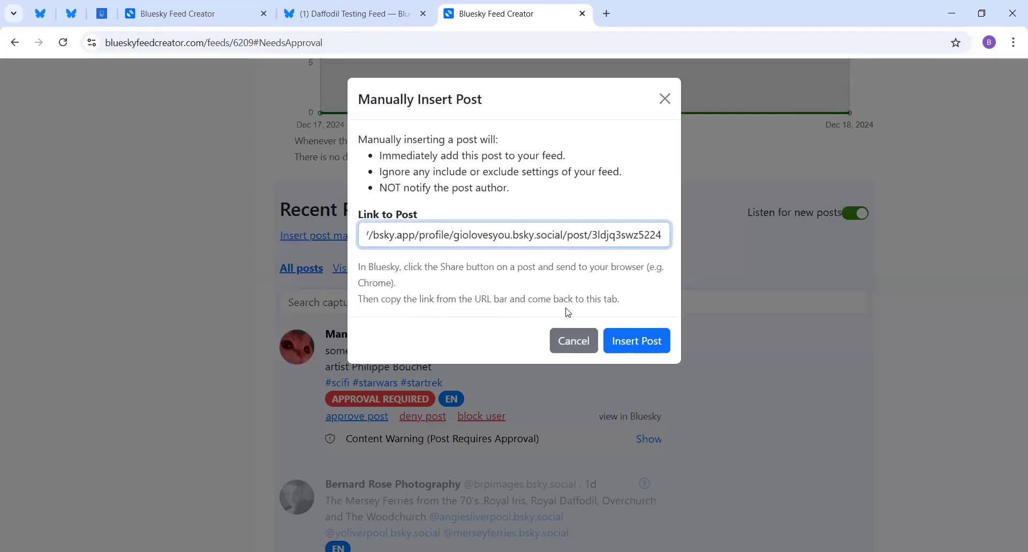
{"action": "left_click_drag", "start_coordinate": [520, 193], "coordinate": [359, 138]}
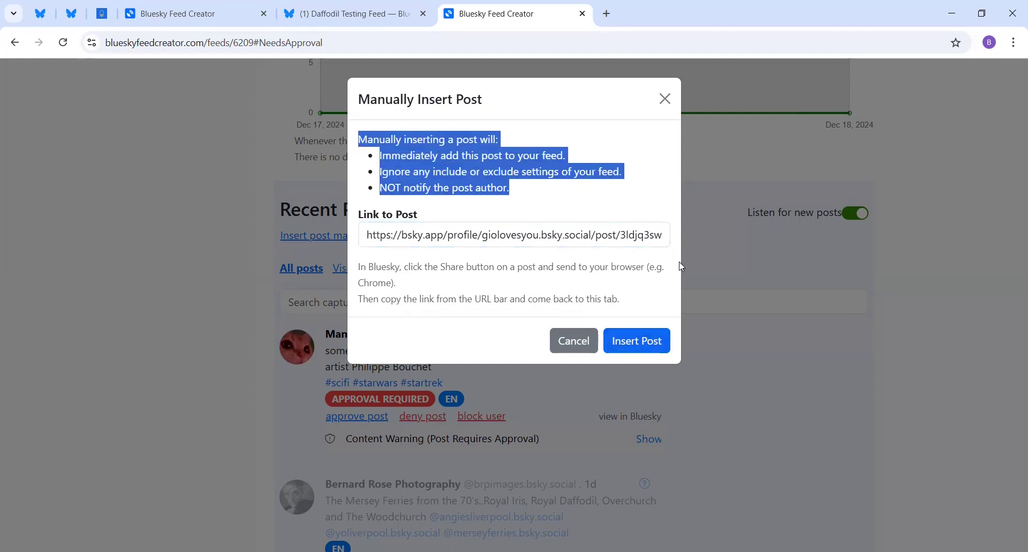
{"action": "left_click", "coordinate": [601, 198]}
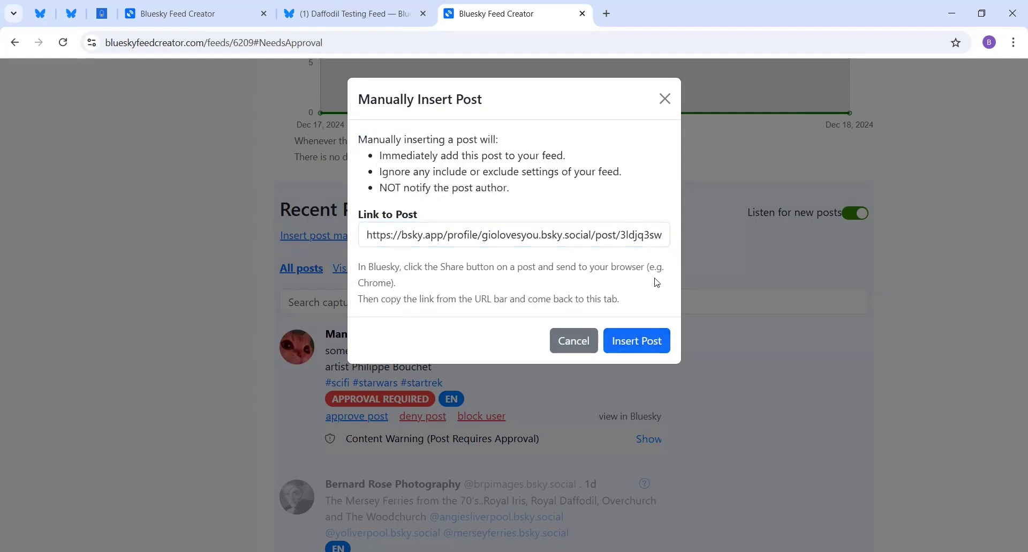
{"action": "left_click", "coordinate": [645, 343]}
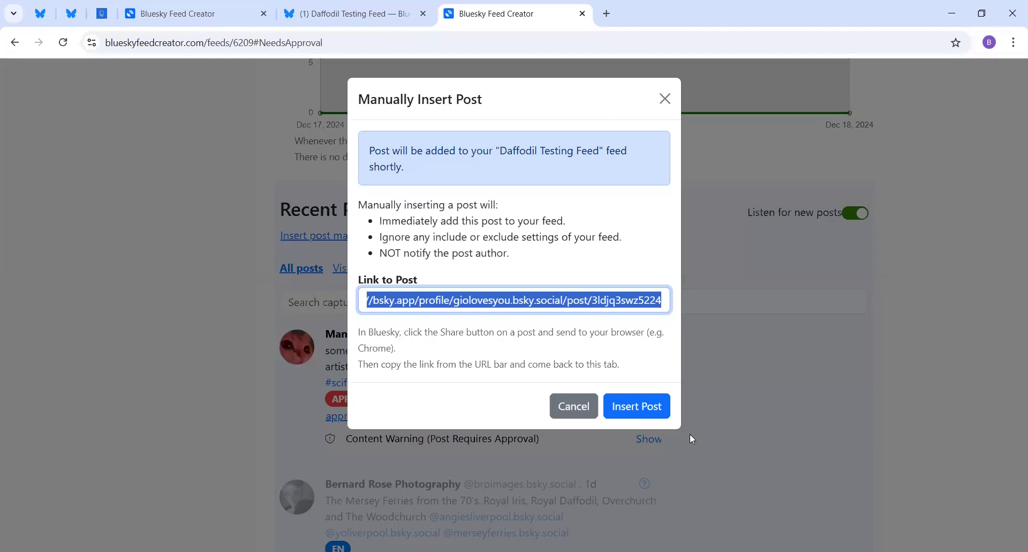
{"action": "left_click", "coordinate": [574, 405]}
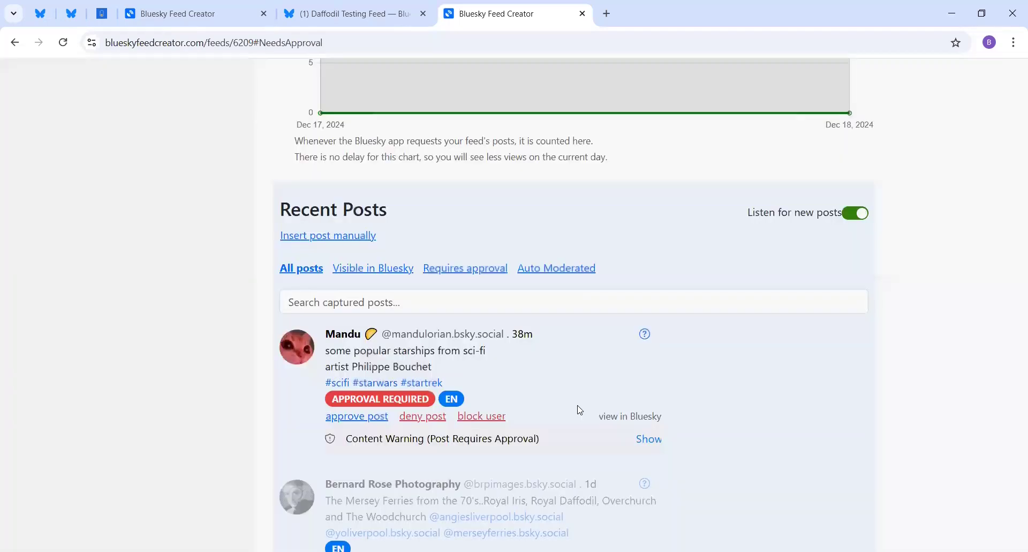
Reload the list of all captured posts and check it for the manually inserted tulip post
{"action": "scroll", "coordinate": [314, 204], "scroll_direction": "down", "scroll_amount": 1}
{"action": "left_click", "coordinate": [310, 203]}
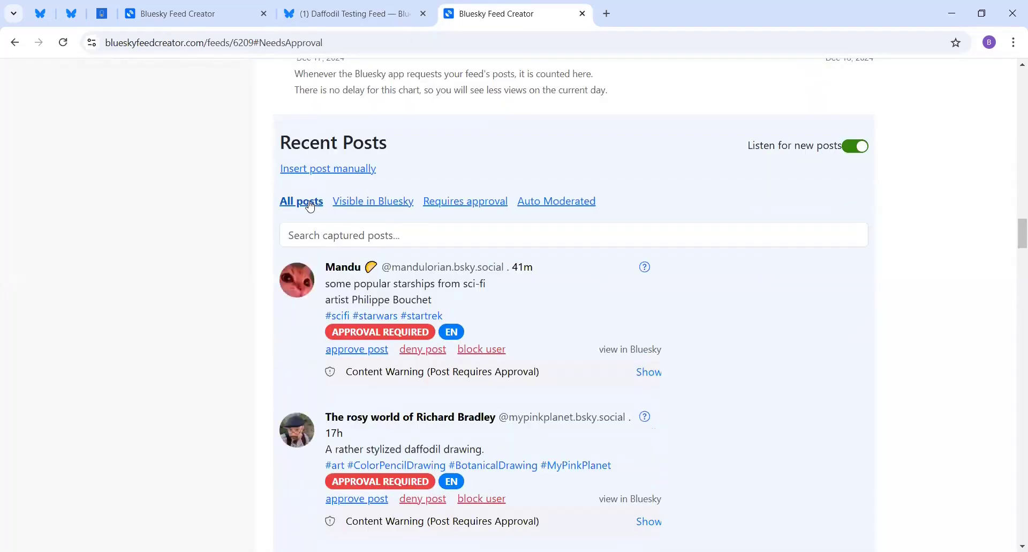
{"action": "scroll", "coordinate": [670, 222], "scroll_direction": "down", "scroll_amount": 1}
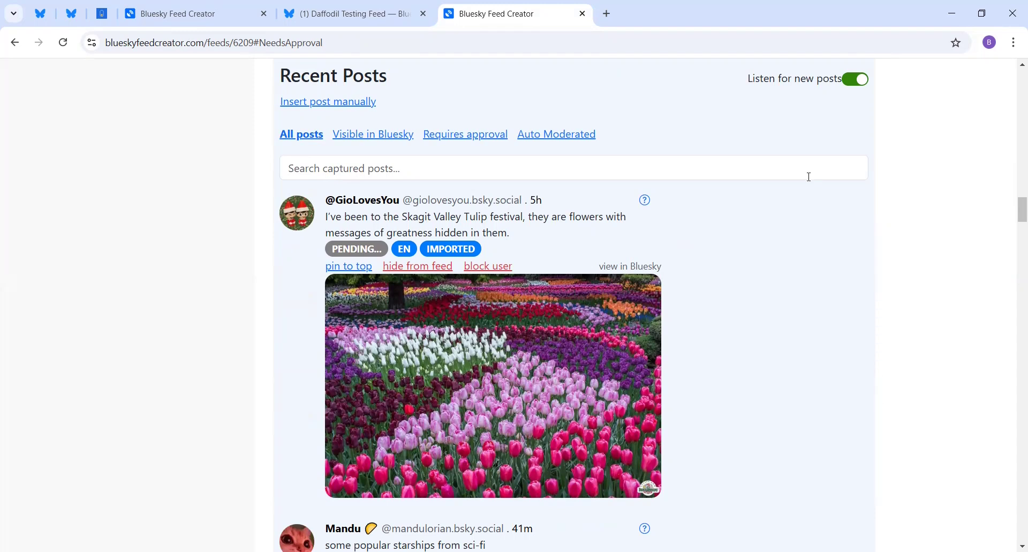
Switch to the Daffodil Testing Feed on Bluesky, reload it, and look for the inserted tulip festival post
{"action": "left_click", "coordinate": [344, 15]}
{"action": "left_click", "coordinate": [62, 41]}
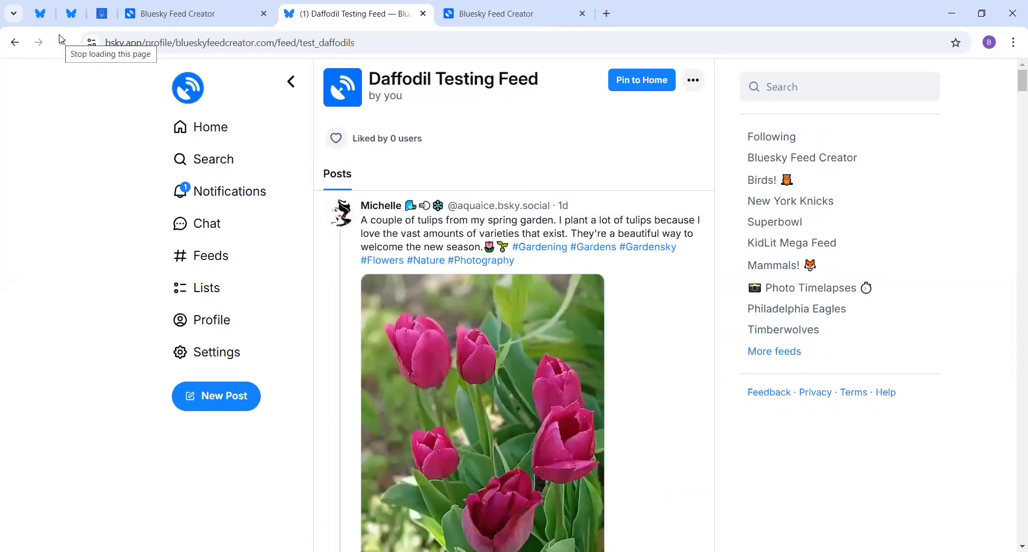
{"action": "scroll", "coordinate": [608, 209], "scroll_direction": "down", "scroll_amount": 8}
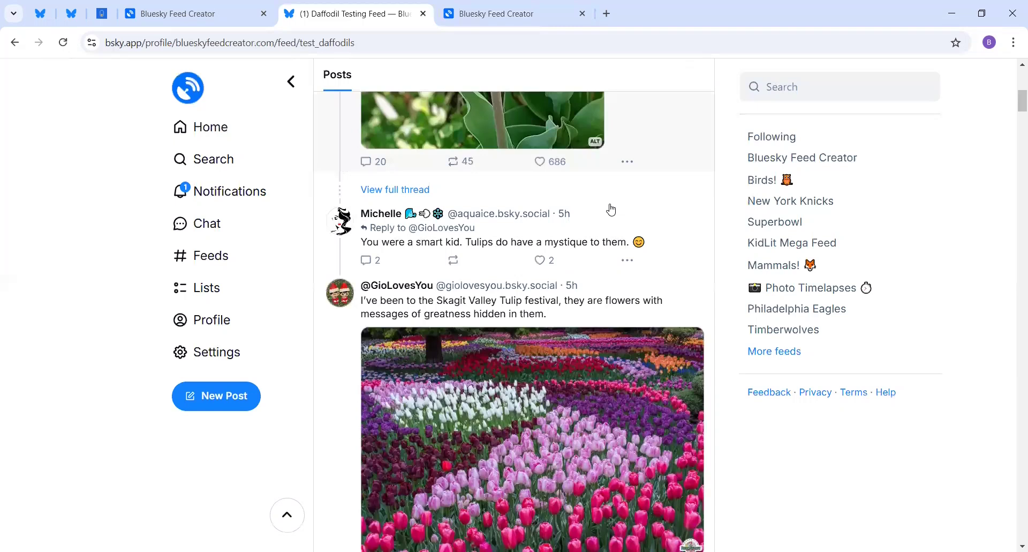
{"action": "scroll", "coordinate": [619, 225], "scroll_direction": "up", "scroll_amount": 4}
{"action": "scroll", "coordinate": [642, 241], "scroll_direction": "down", "scroll_amount": 2}
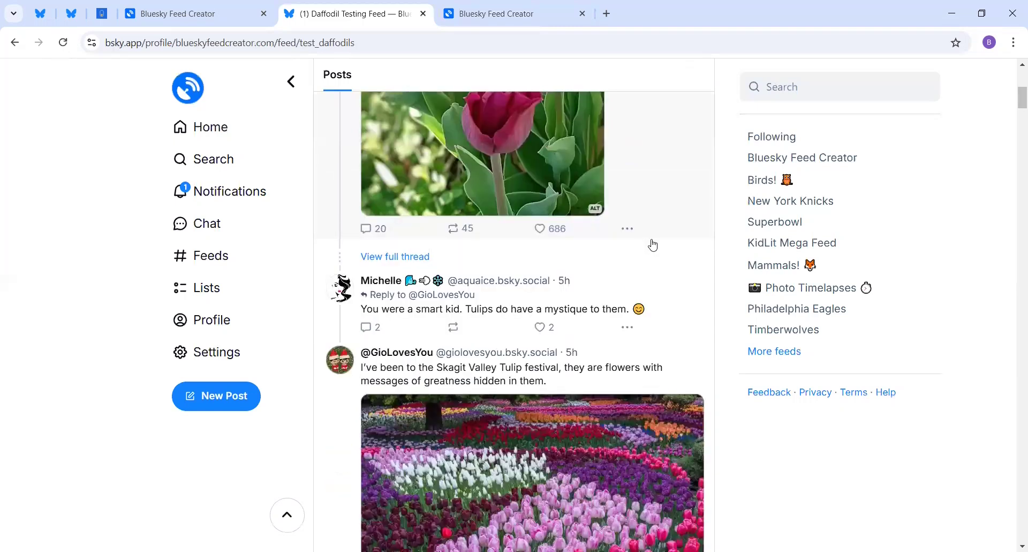
{"action": "scroll", "coordinate": [658, 239], "scroll_direction": "down", "scroll_amount": 4}
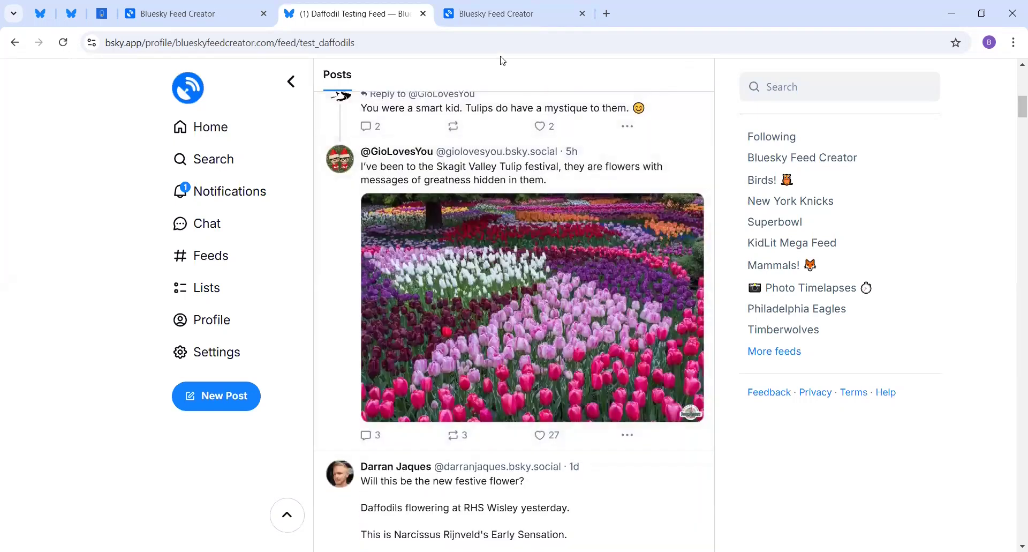
Compare the inserted tulip post's labels in Feed Creator with its appearance in the Bluesky feed
{"action": "left_click", "coordinate": [498, 14]}
{"action": "scroll", "coordinate": [664, 184], "scroll_direction": "down", "scroll_amount": 2}
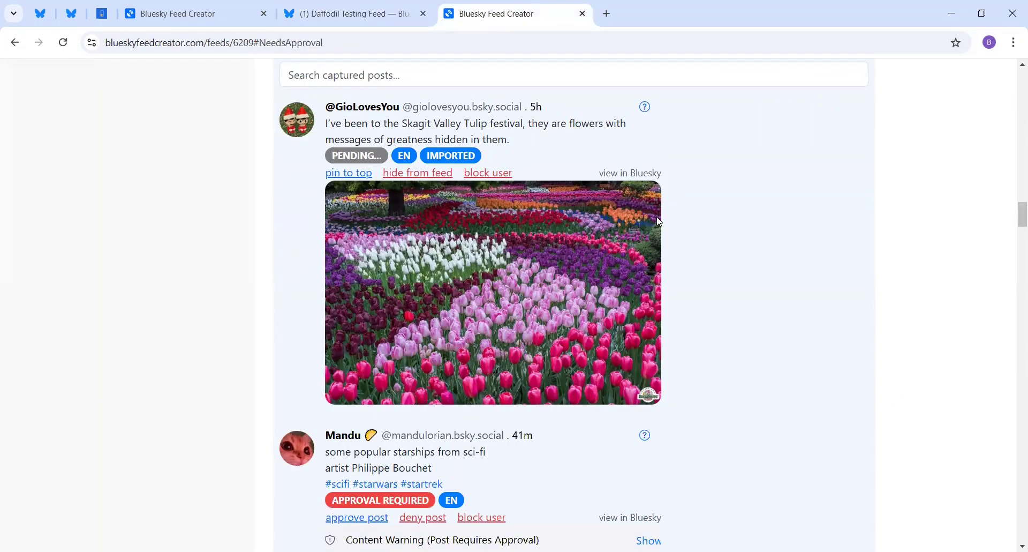
{"action": "left_click", "coordinate": [352, 16]}
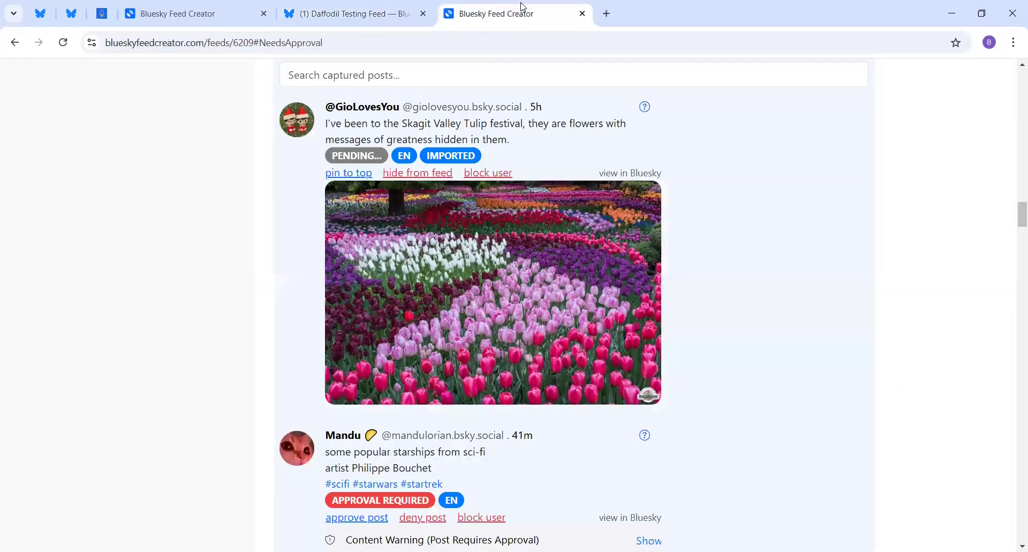
{"action": "left_click", "coordinate": [523, 11]}
Find the search terms box in the feed's capture settings, and look up the Royal Botanic Garden Edinburgh handle on Bluesky
{"action": "scroll", "coordinate": [721, 307], "scroll_direction": "up", "scroll_amount": 20}
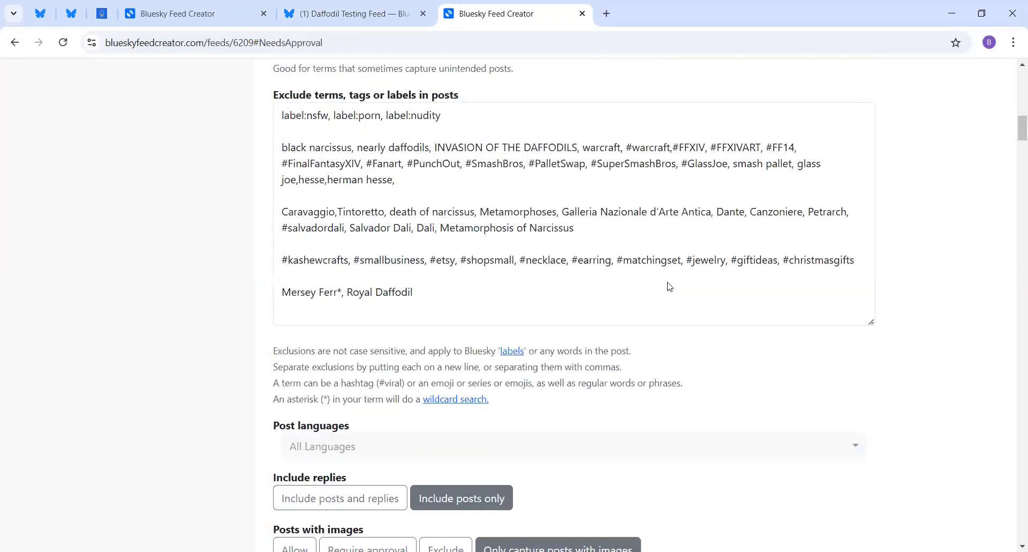
{"action": "scroll", "coordinate": [669, 286], "scroll_direction": "up", "scroll_amount": 7}
{"action": "left_click", "coordinate": [669, 221]}
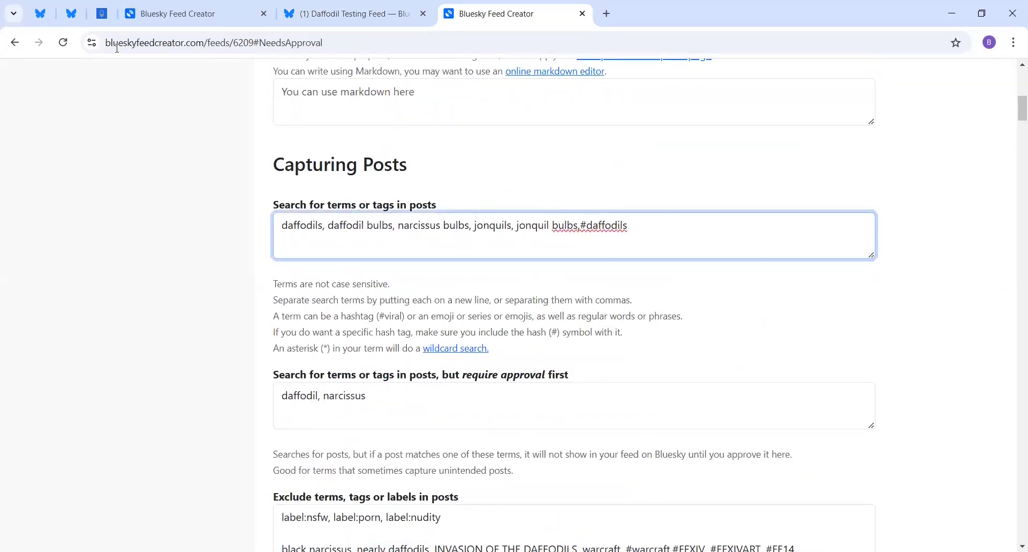
{"action": "left_click", "coordinate": [77, 15]}
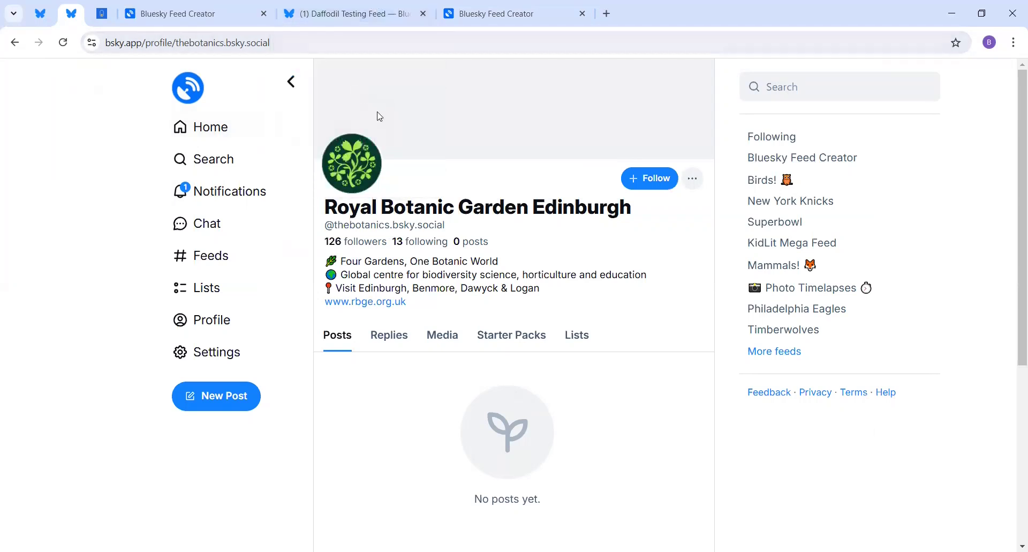
{"action": "left_click", "coordinate": [340, 17]}
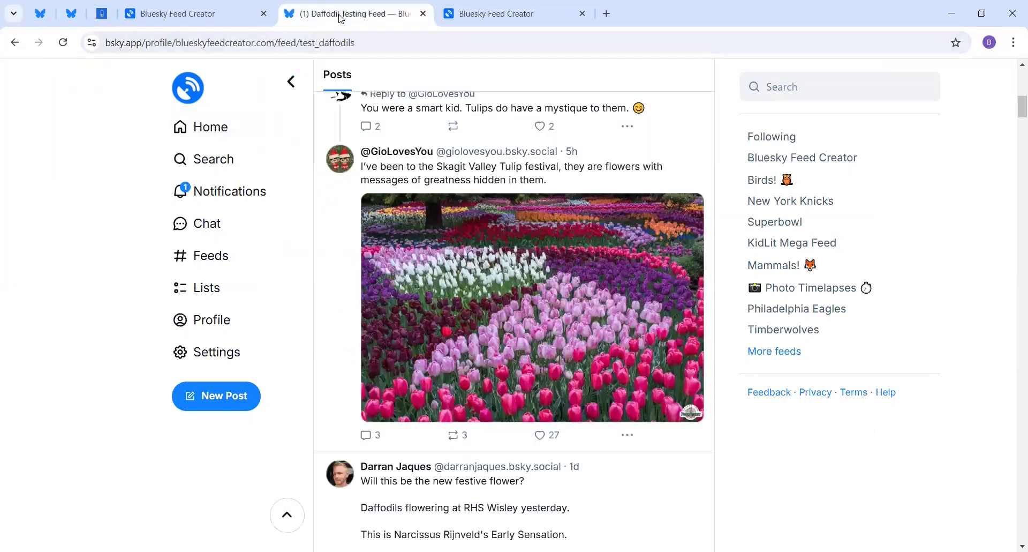
{"action": "left_click", "coordinate": [471, 16]}
{"action": "scroll", "coordinate": [552, 211], "scroll_direction": "down", "scroll_amount": 4}
{"action": "scroll", "coordinate": [554, 213], "scroll_direction": "down", "scroll_amount": 15}
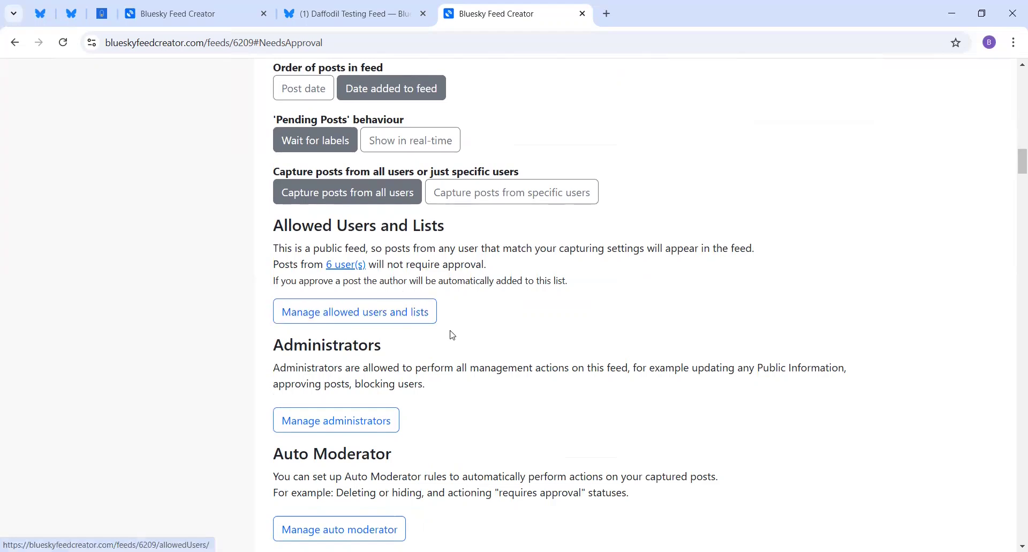
{"action": "scroll", "coordinate": [569, 314], "scroll_direction": "up", "scroll_amount": 12}
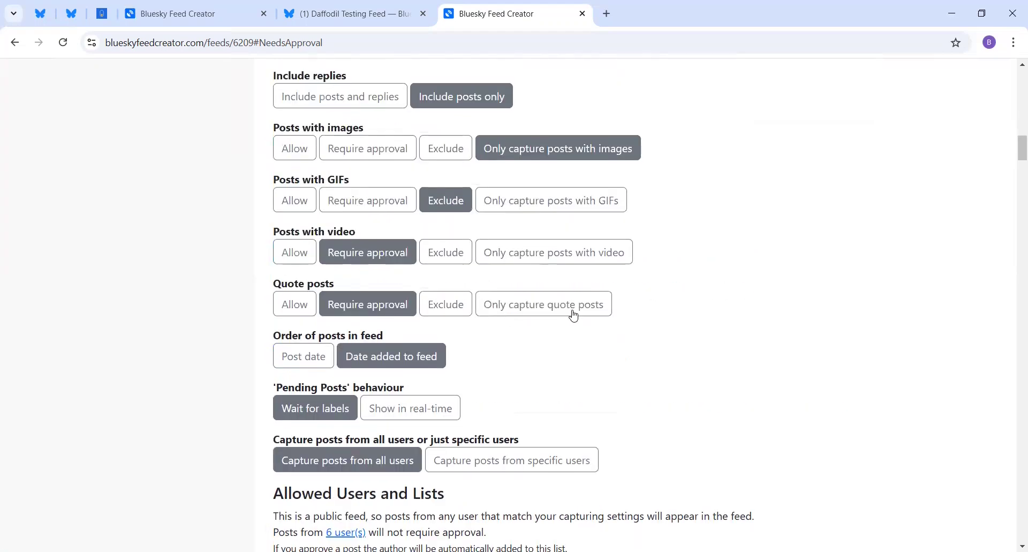
{"action": "scroll", "coordinate": [632, 253], "scroll_direction": "up", "scroll_amount": 1}
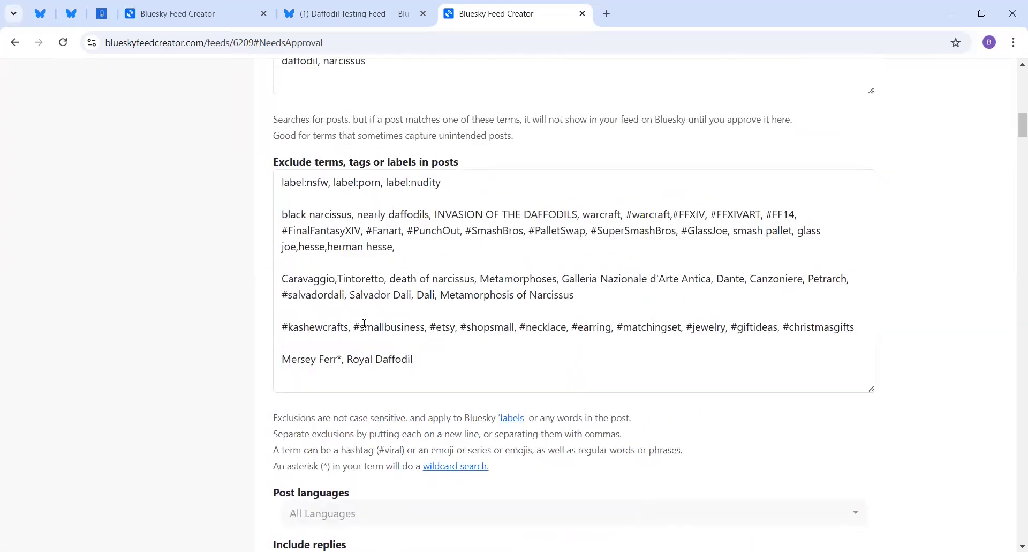
{"action": "scroll", "coordinate": [519, 364], "scroll_direction": "up", "scroll_amount": 5}
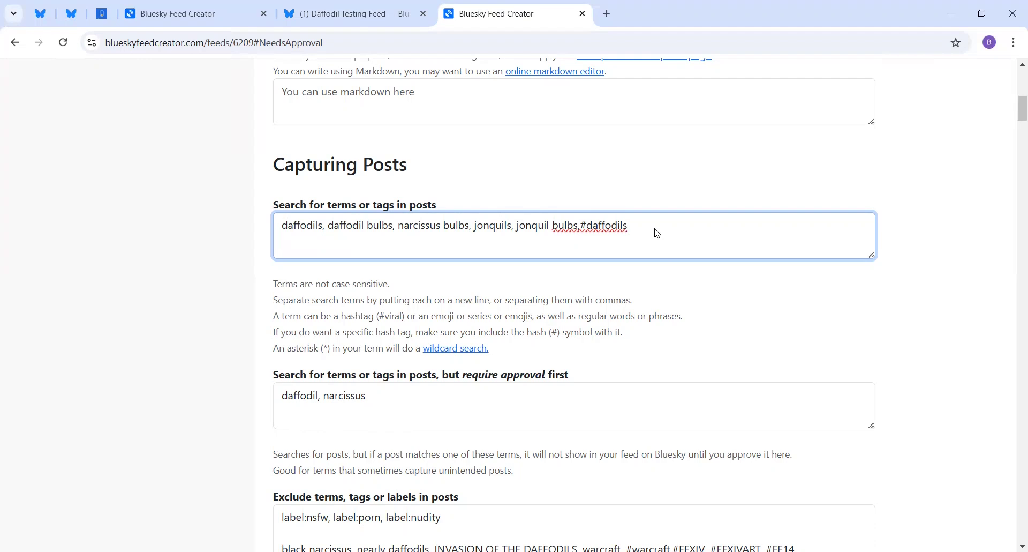
{"action": "type", "text": "from:@botanics.bsky.social"}
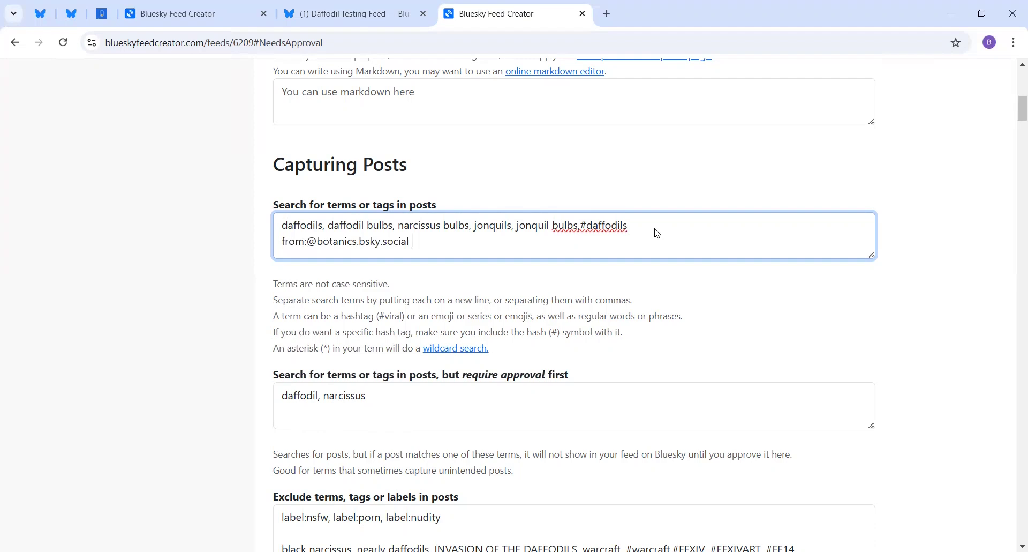
{"action": "left_click_drag", "start_coordinate": [628, 225], "coordinate": [583, 226]}
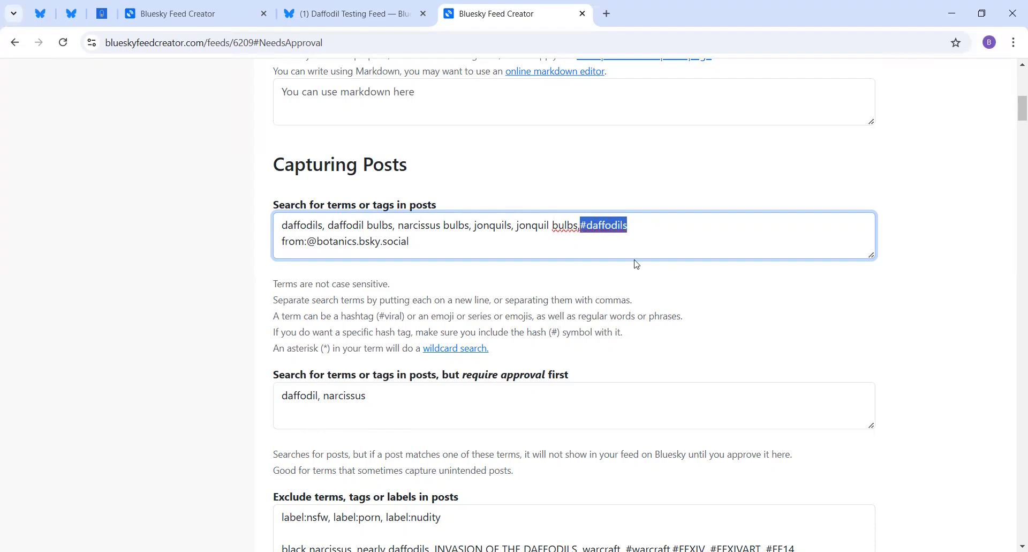
{"action": "left_click", "coordinate": [602, 228]}
Save the Daffodil Testing Feed's settings with the extended search terms
{"action": "scroll", "coordinate": [646, 289], "scroll_direction": "down", "scroll_amount": 15}
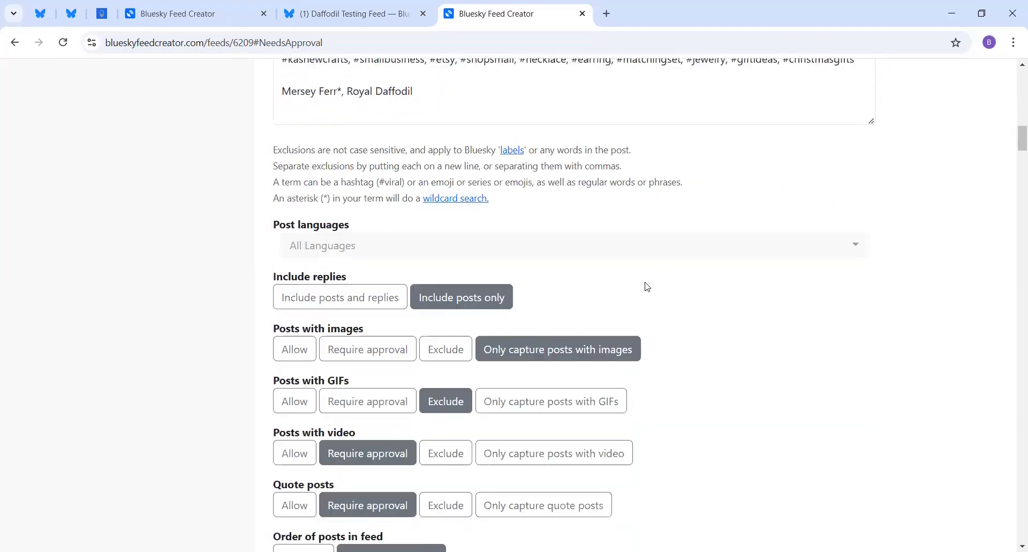
{"action": "scroll", "coordinate": [358, 379], "scroll_direction": "down", "scroll_amount": 6}
{"action": "left_click", "coordinate": [300, 320]}
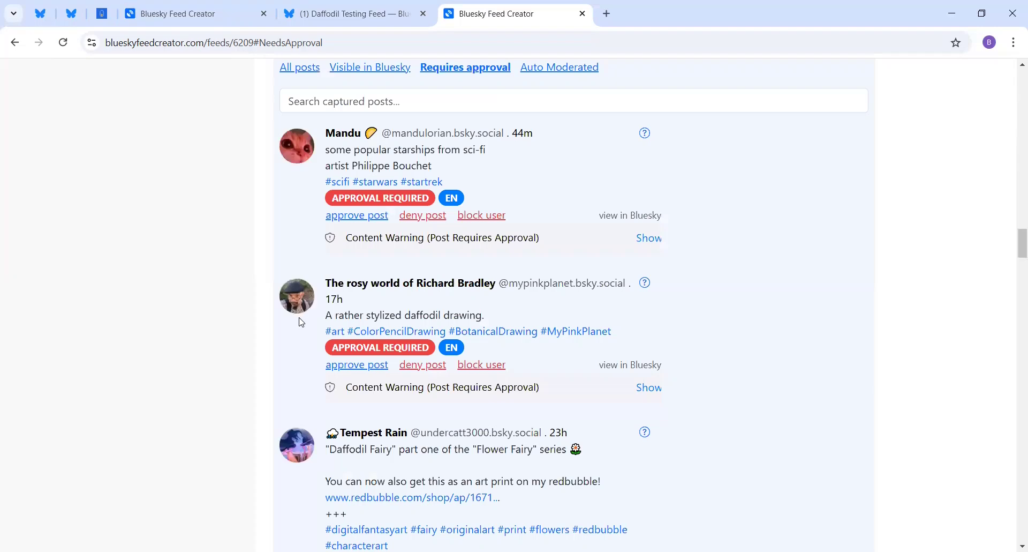
{"action": "scroll", "coordinate": [723, 339], "scroll_direction": "up", "scroll_amount": 20}
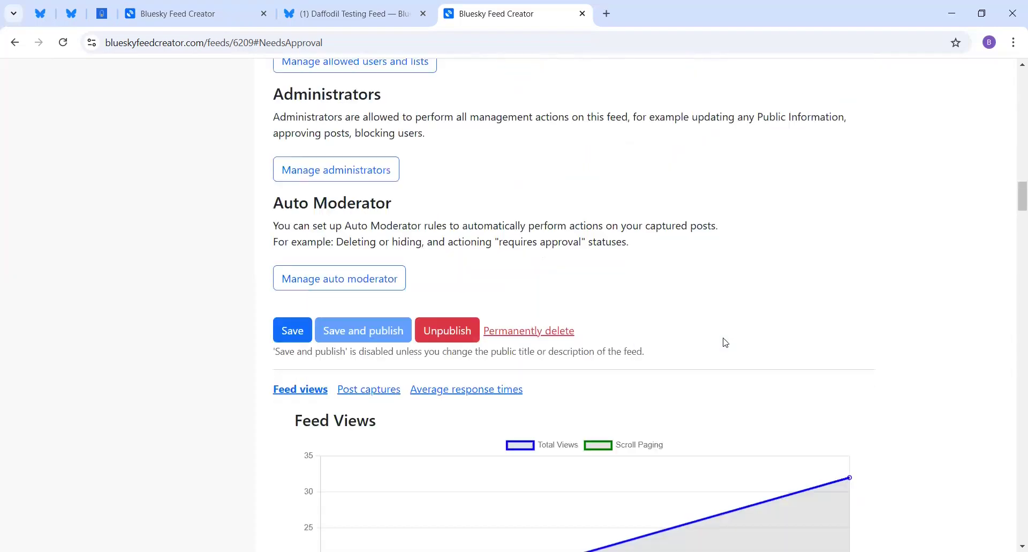
{"action": "scroll", "coordinate": [728, 341], "scroll_direction": "up", "scroll_amount": 20}
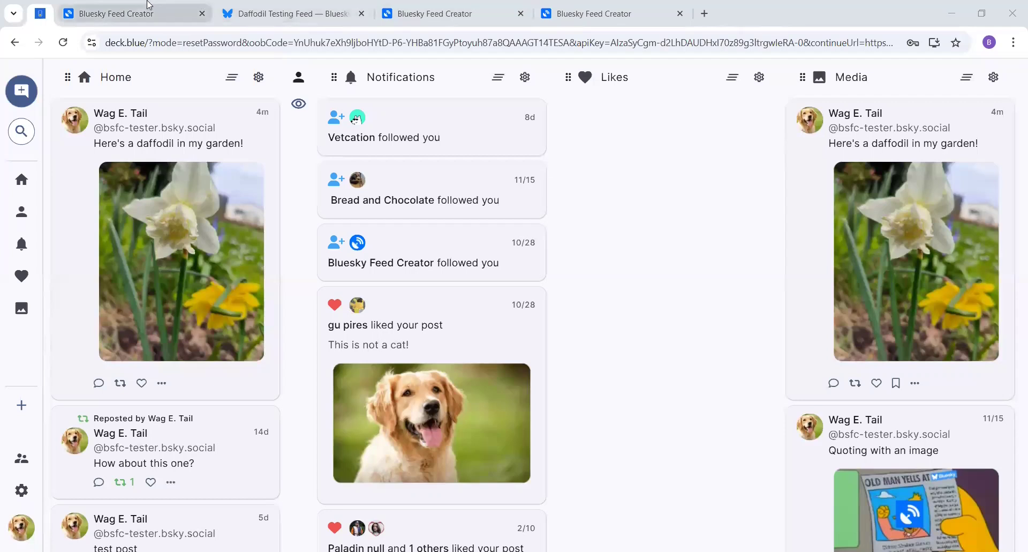
Switch to the Auto Moderator help page, review its table of contents, and select the page address
{"action": "left_click", "coordinate": [144, 11]}
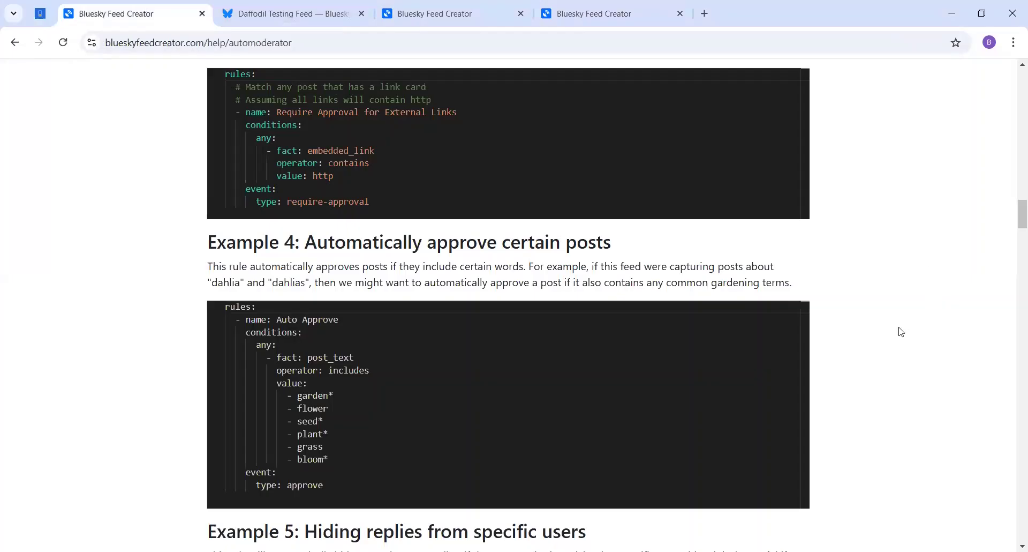
{"action": "scroll", "coordinate": [883, 335], "scroll_direction": "up", "scroll_amount": 15}
{"action": "scroll", "coordinate": [840, 352], "scroll_direction": "up", "scroll_amount": 20}
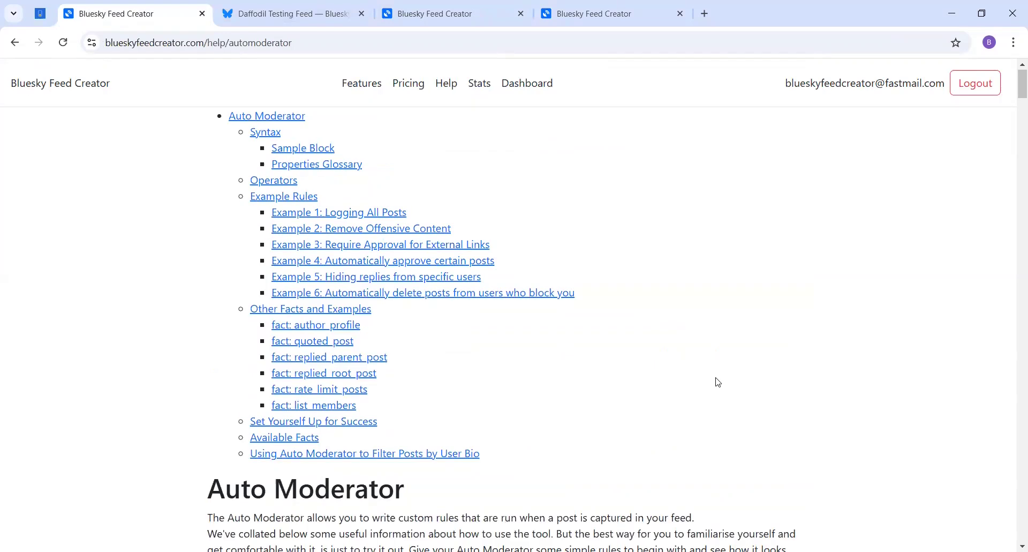
{"action": "left_click", "coordinate": [326, 46]}
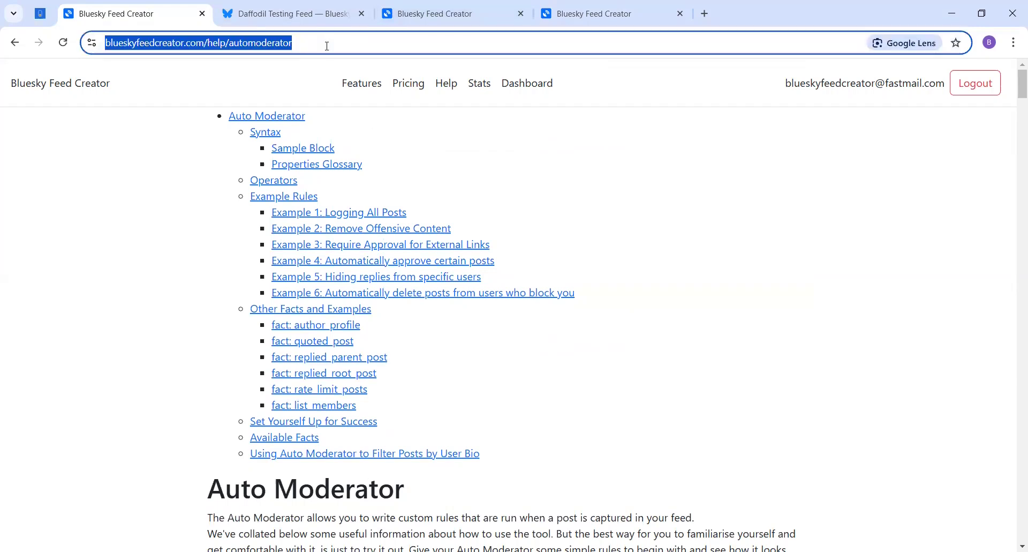
Examine the sample YAML block on the Auto Moderator help page, from the rules line to its event type
{"action": "left_click", "coordinate": [865, 345]}
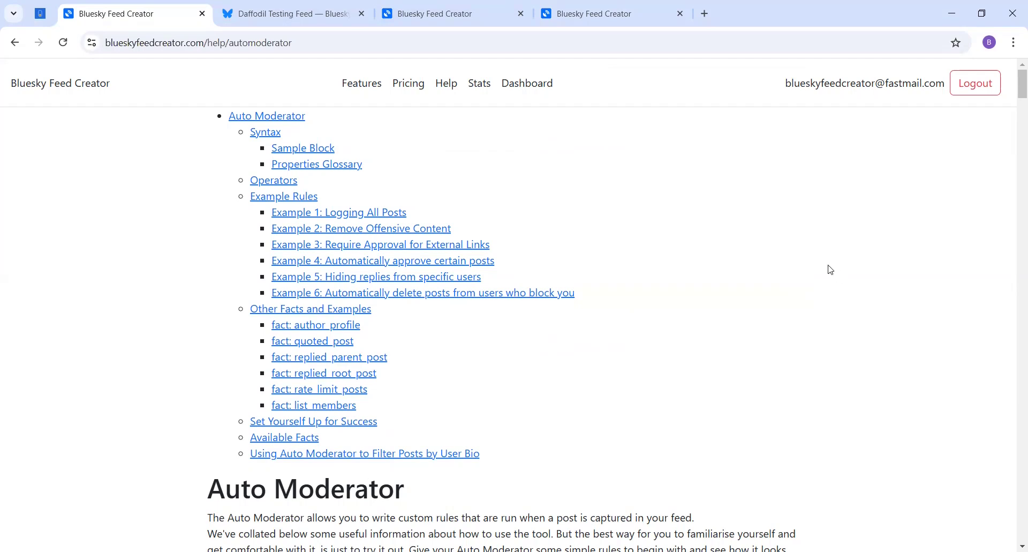
{"action": "scroll", "coordinate": [819, 293], "scroll_direction": "down", "scroll_amount": 5}
{"action": "scroll", "coordinate": [818, 293], "scroll_direction": "down", "scroll_amount": 7}
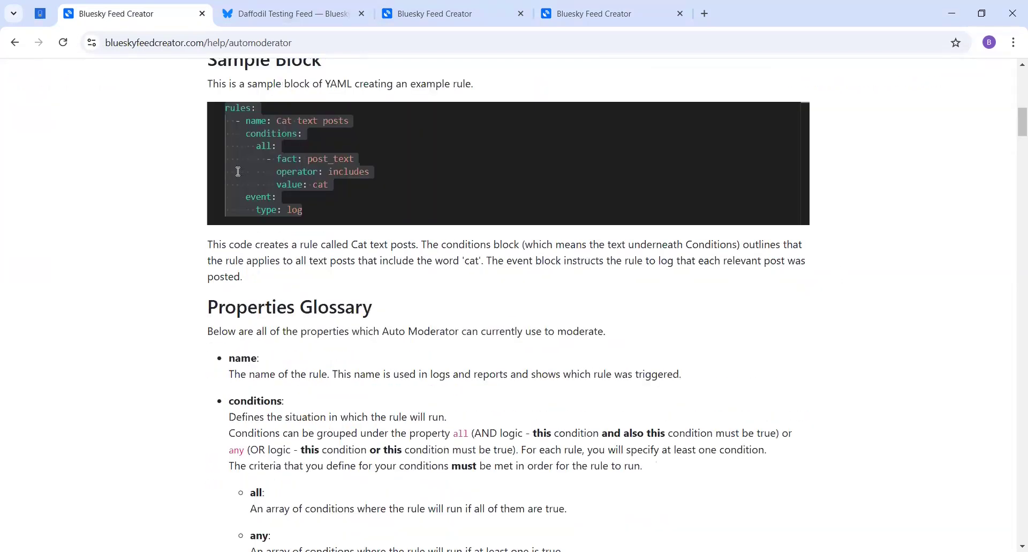
{"action": "left_click_drag", "start_coordinate": [306, 209], "coordinate": [220, 107]}
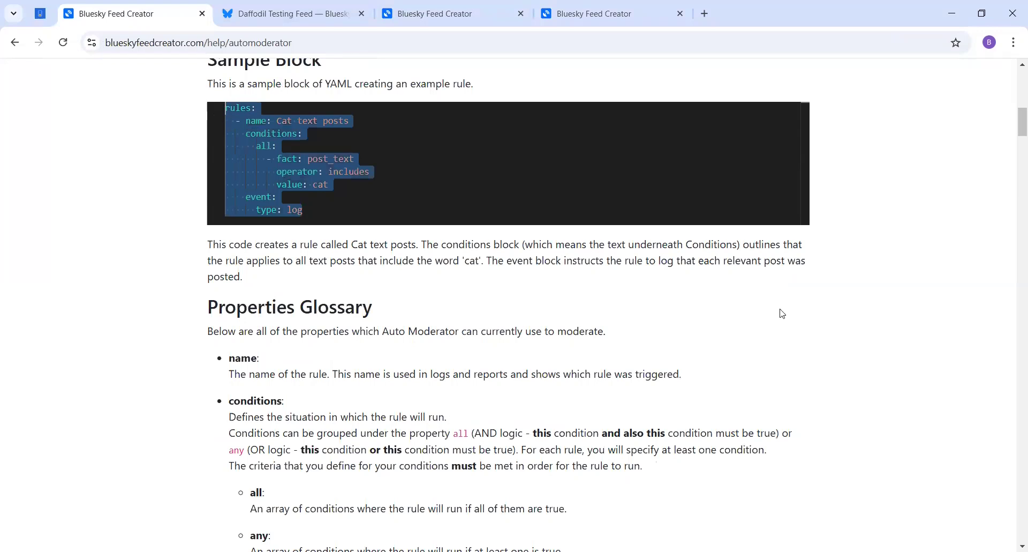
{"action": "left_click", "coordinate": [534, 218]}
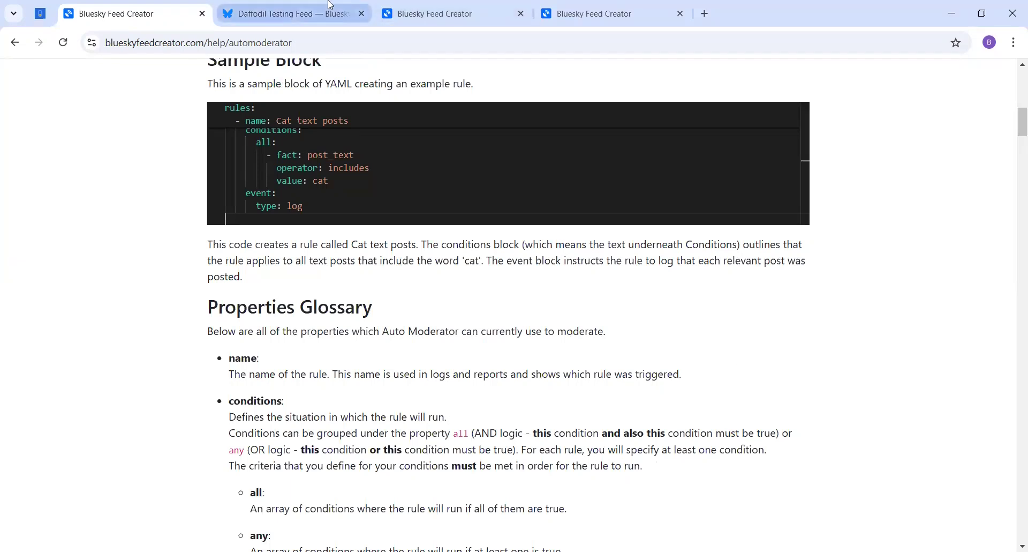
Return to the Daffodil Testing Feed's settings in Feed Creator and open its Auto Moderator rules management
{"action": "left_click", "coordinate": [341, 18]}
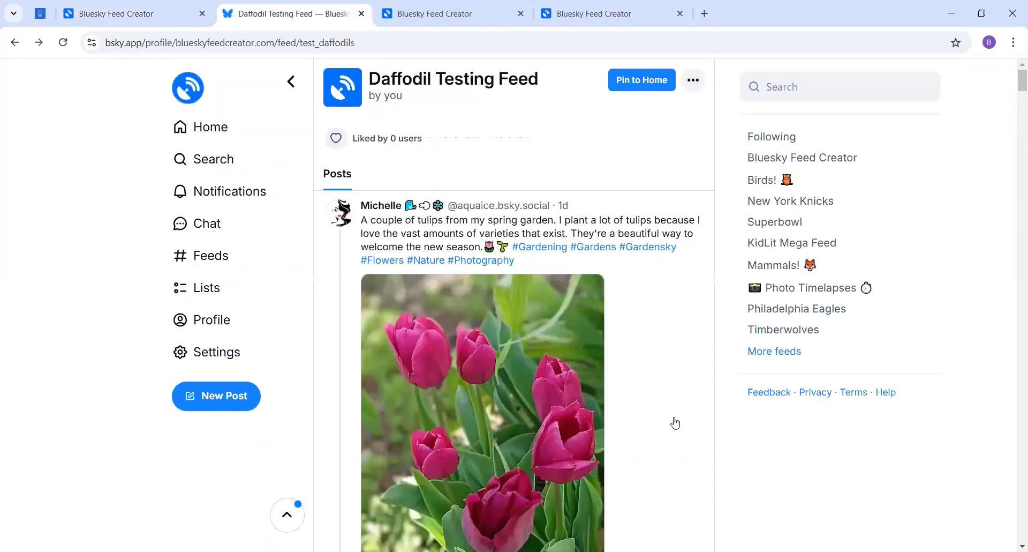
{"action": "left_click", "coordinate": [591, 20]}
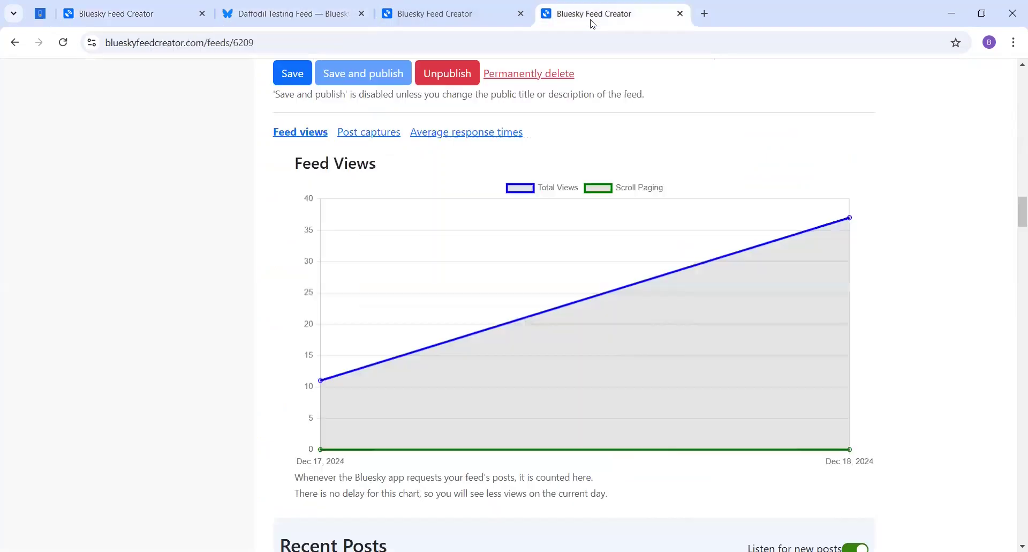
{"action": "left_click", "coordinate": [476, 15]}
{"action": "scroll", "coordinate": [774, 284], "scroll_direction": "down", "scroll_amount": 5}
{"action": "scroll", "coordinate": [769, 298], "scroll_direction": "down", "scroll_amount": 15}
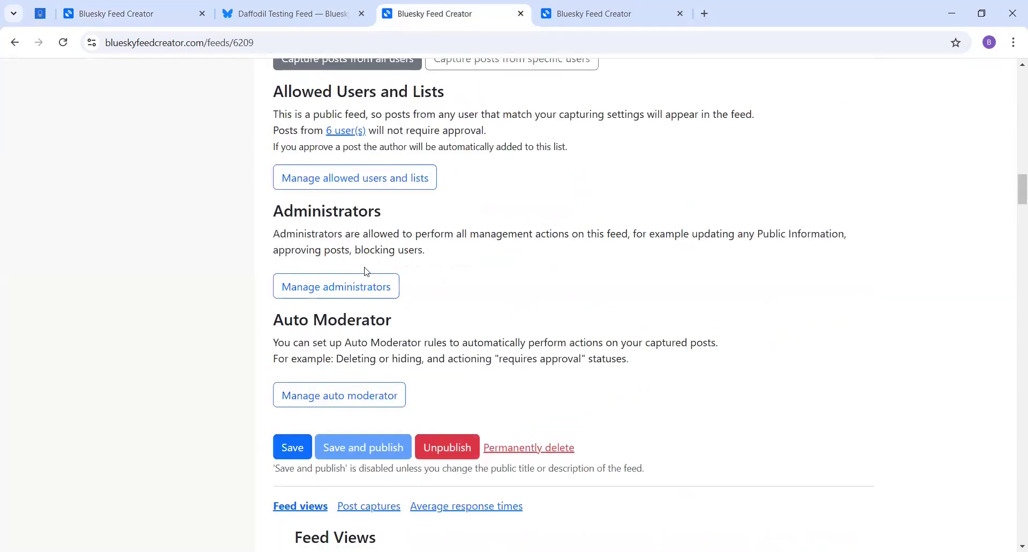
{"action": "left_click", "coordinate": [325, 394]}
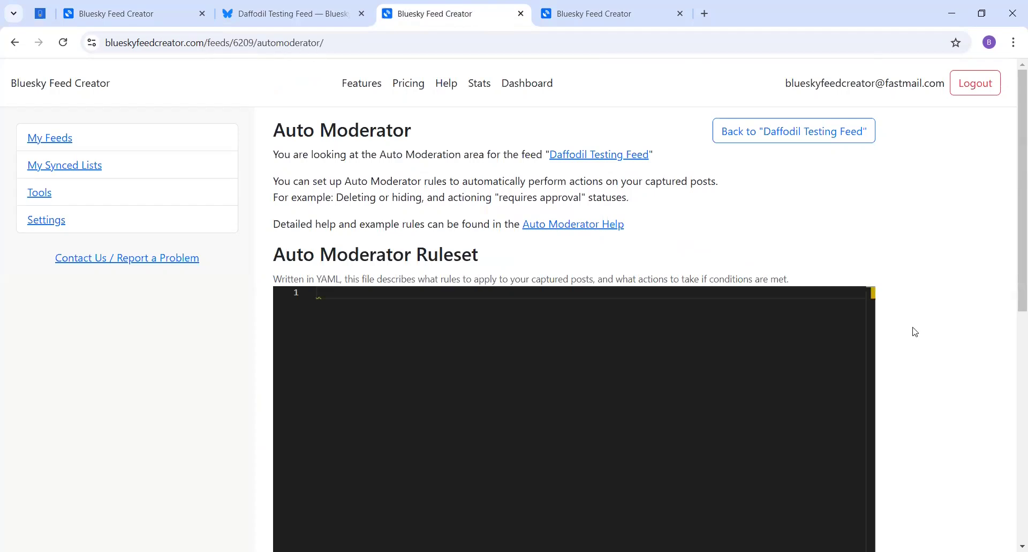
{"action": "left_click", "coordinate": [40, 14]}
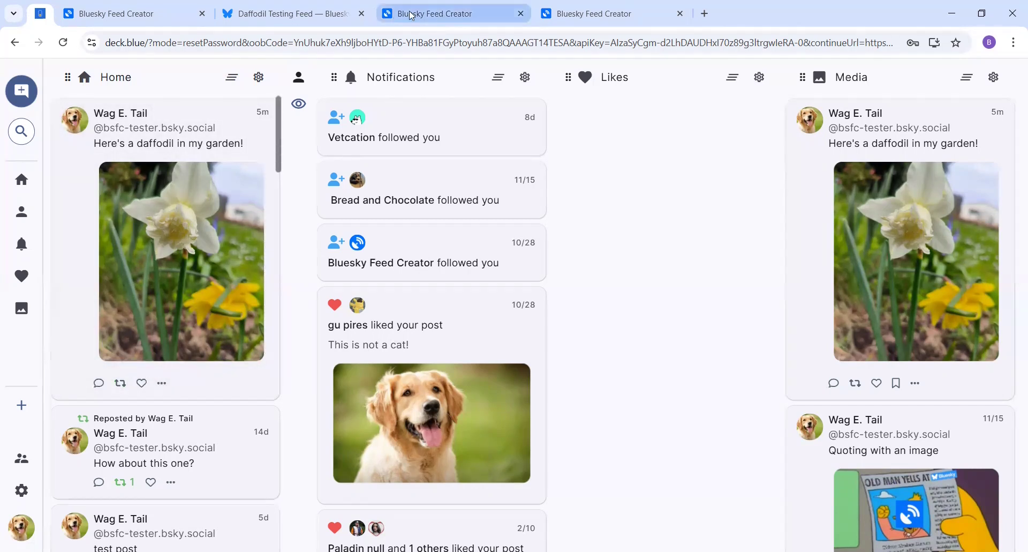
{"action": "left_click", "coordinate": [324, 15]}
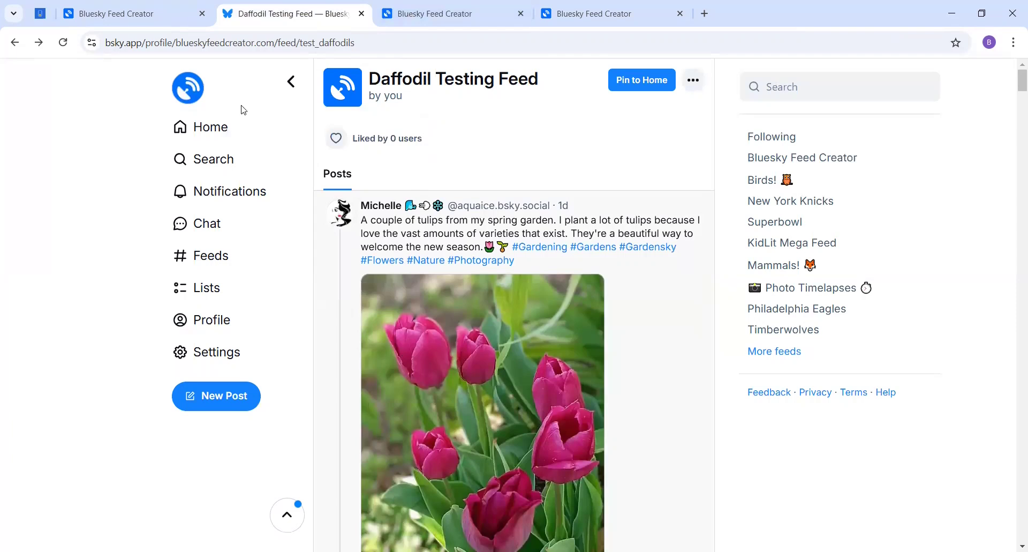
{"action": "left_click", "coordinate": [39, 15]}
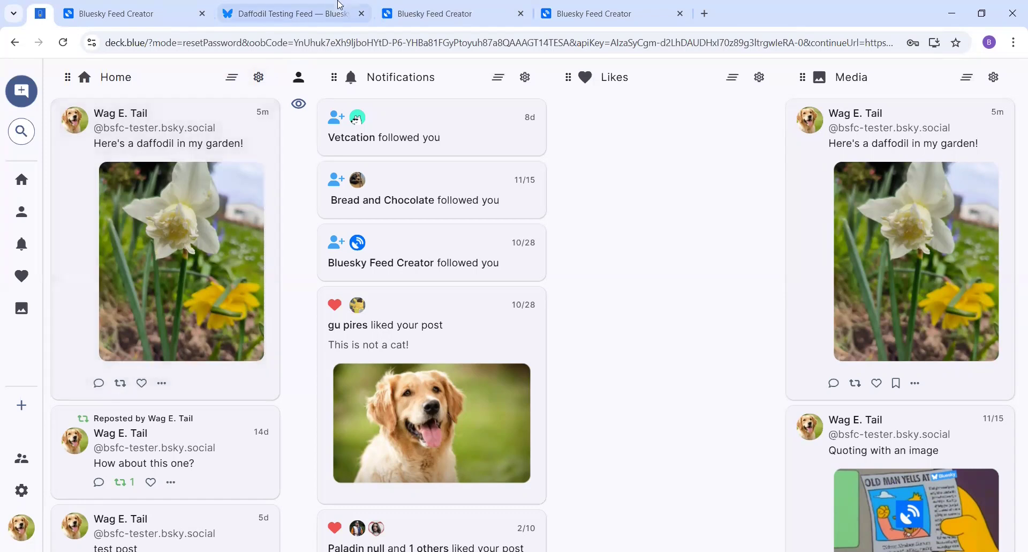
{"action": "left_click", "coordinate": [412, 12]}
Reload the feed's management page, find the approval-required post "Here's a daffodil in my garden!", reveal its image and highlight the word garden
{"action": "left_click", "coordinate": [614, 7]}
{"action": "scroll", "coordinate": [892, 202], "scroll_direction": "down", "scroll_amount": 9}
{"action": "left_click", "coordinate": [63, 43]}
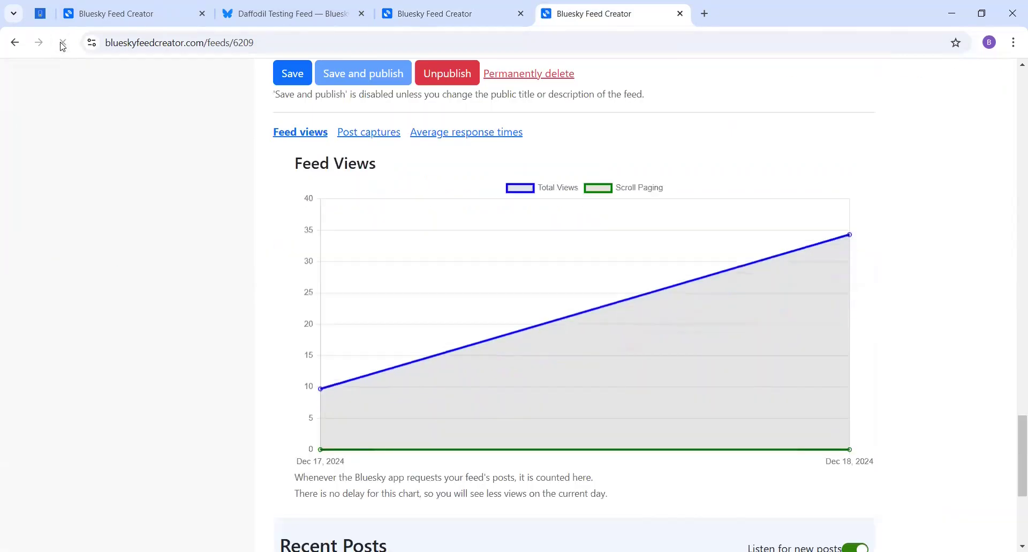
{"action": "scroll", "coordinate": [195, 165], "scroll_direction": "down", "scroll_amount": 10}
{"action": "scroll", "coordinate": [195, 164], "scroll_direction": "down", "scroll_amount": 4}
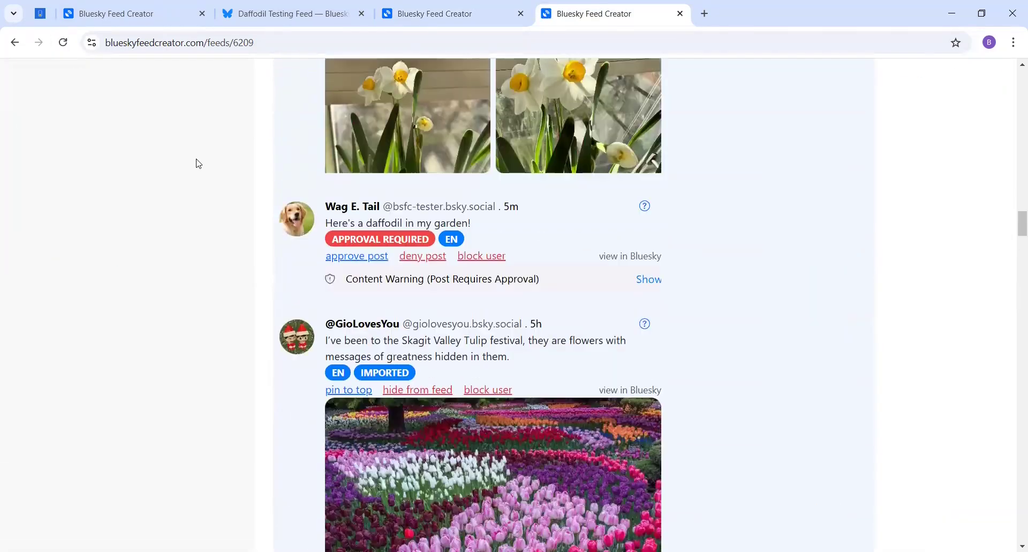
{"action": "left_click", "coordinate": [648, 274]}
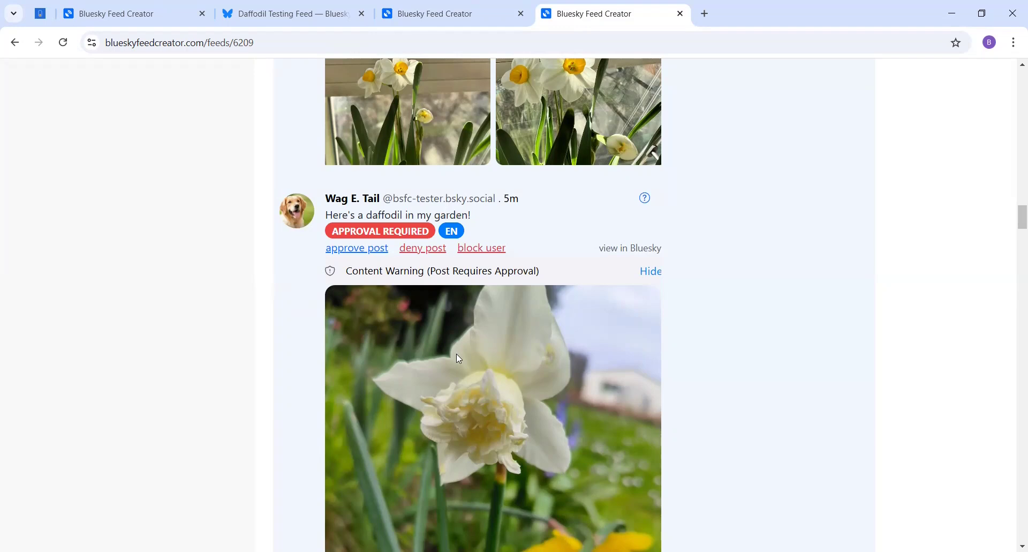
{"action": "double_click", "coordinate": [454, 215]}
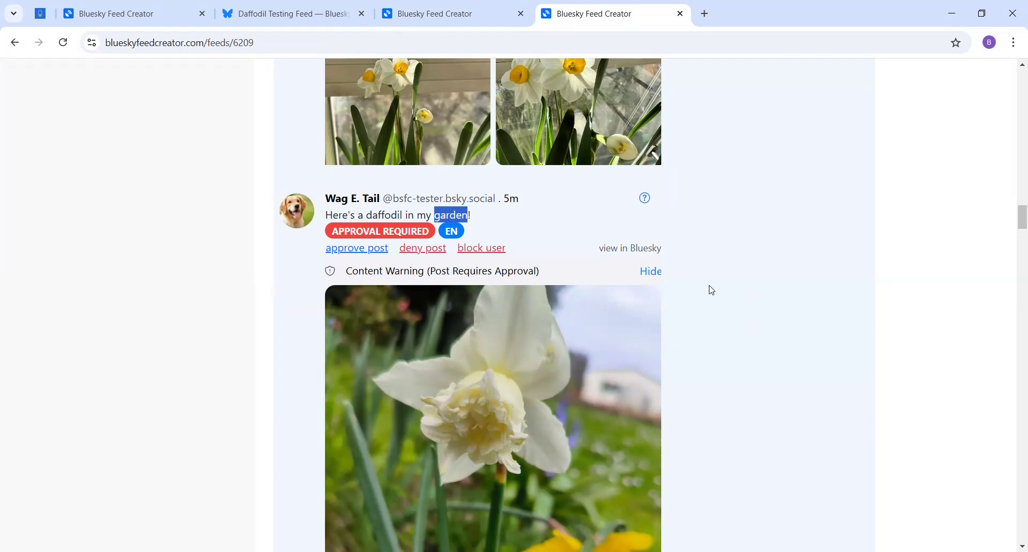
Start the feed's Auto Moderator ruleset with a rules block containing a rule named Auto Approve
{"action": "left_click", "coordinate": [470, 16]}
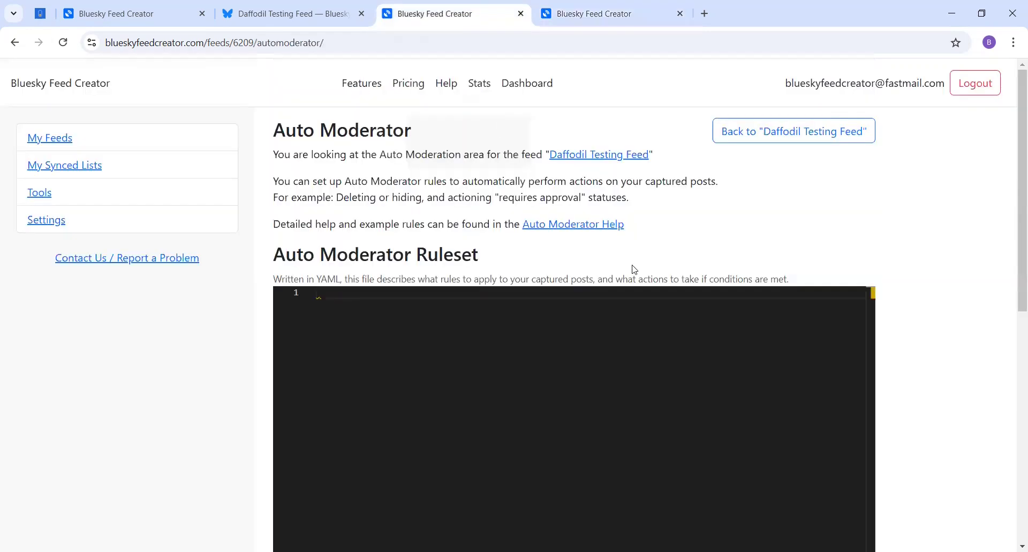
{"action": "type", "text": "rules:"}
{"action": "key", "text": "Return"}
{"action": "key", "text": "alt+Tab"}
{"action": "type", "text": "- name: Auto Approve"}
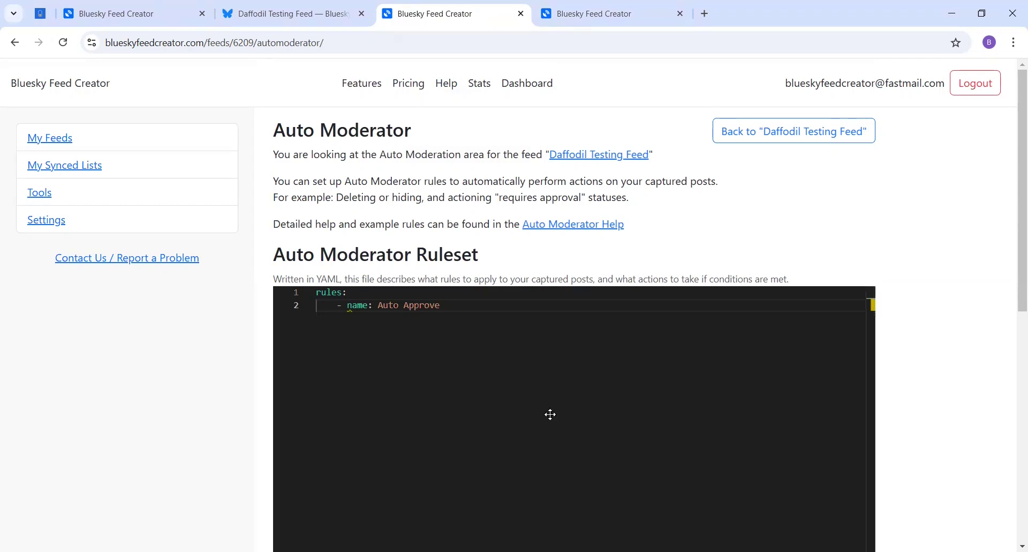
{"action": "key", "text": "alt+Tab"}
{"action": "key", "text": "alt+Tab"}
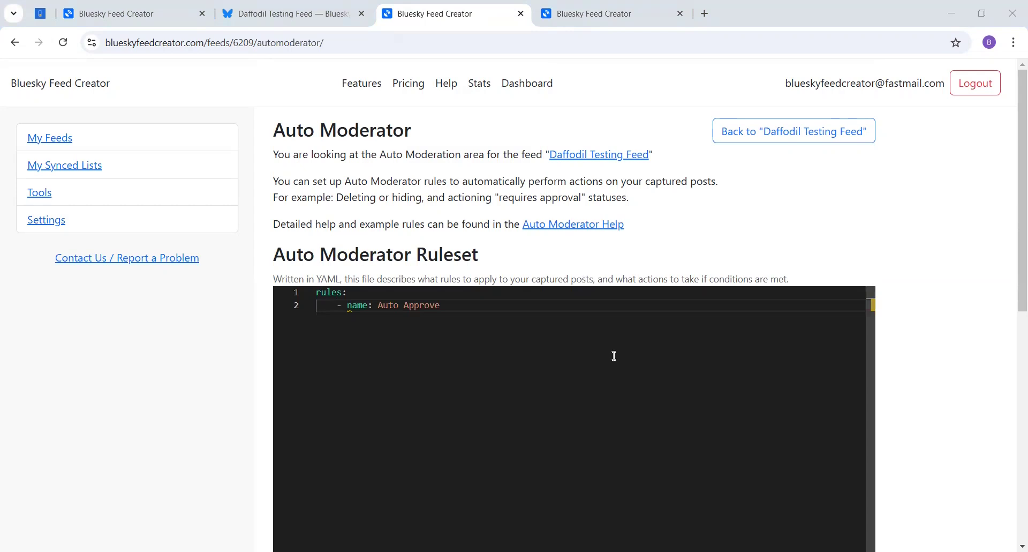
Add a conditions block aligned under the Auto Approve rule's name, with a nested any group
{"action": "left_click", "coordinate": [471, 305]}
{"action": "key", "text": "Return"}
{"action": "type", "text": "conditions:"}
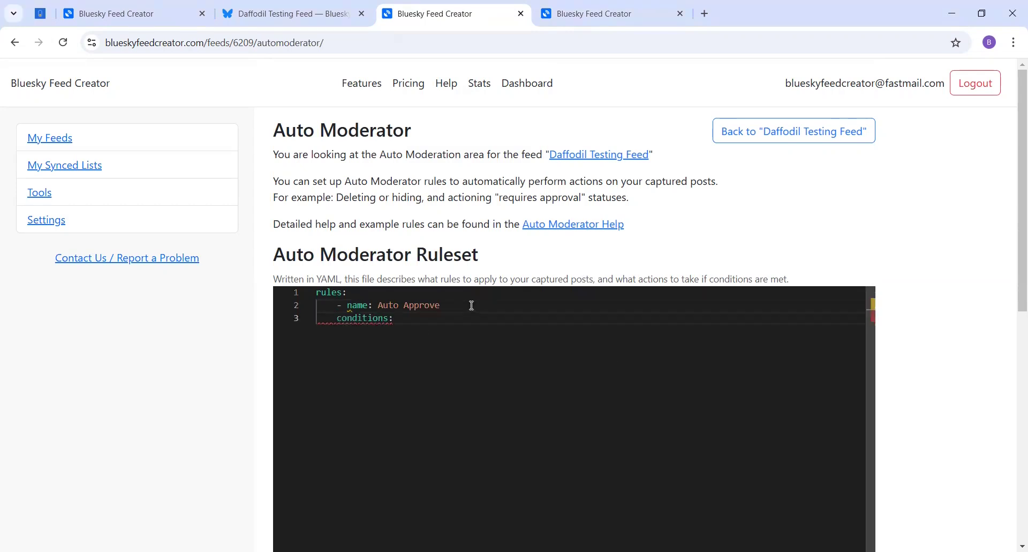
{"action": "left_click", "coordinate": [338, 317]}
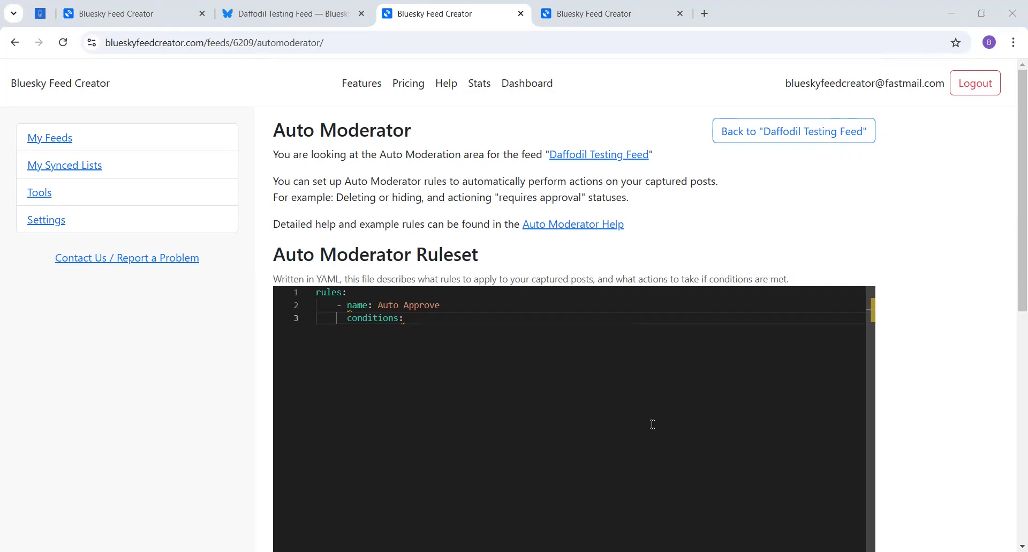
{"action": "left_click", "coordinate": [518, 328]}
{"action": "key", "text": "Return"}
{"action": "type", "text": "any:"}
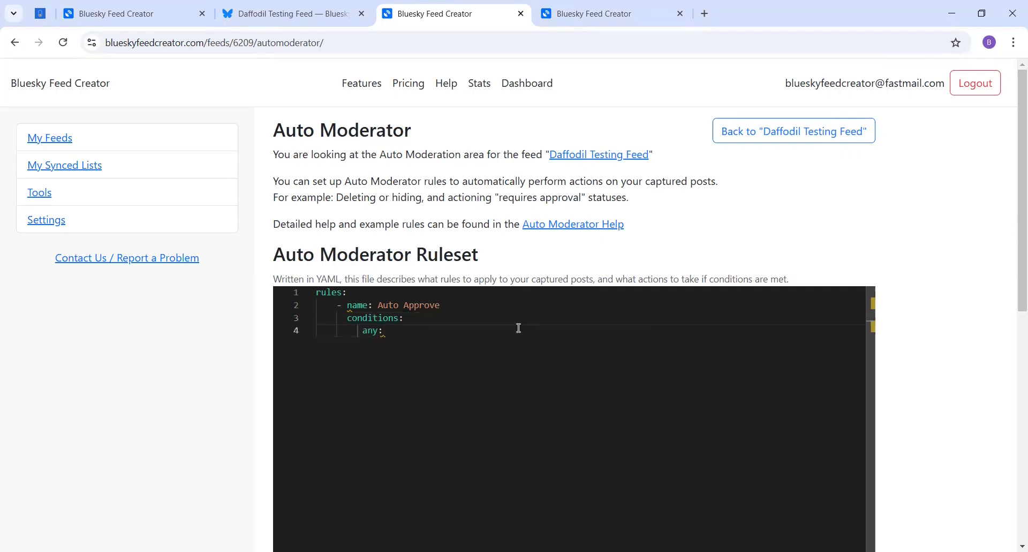
Add a post_text condition under any with the operator includes and a value list of plant keywords running from garden* and flower* to allotment
{"action": "key", "text": "Return"}
{"action": "type", "text": "- fact: post_text operator: includes"}
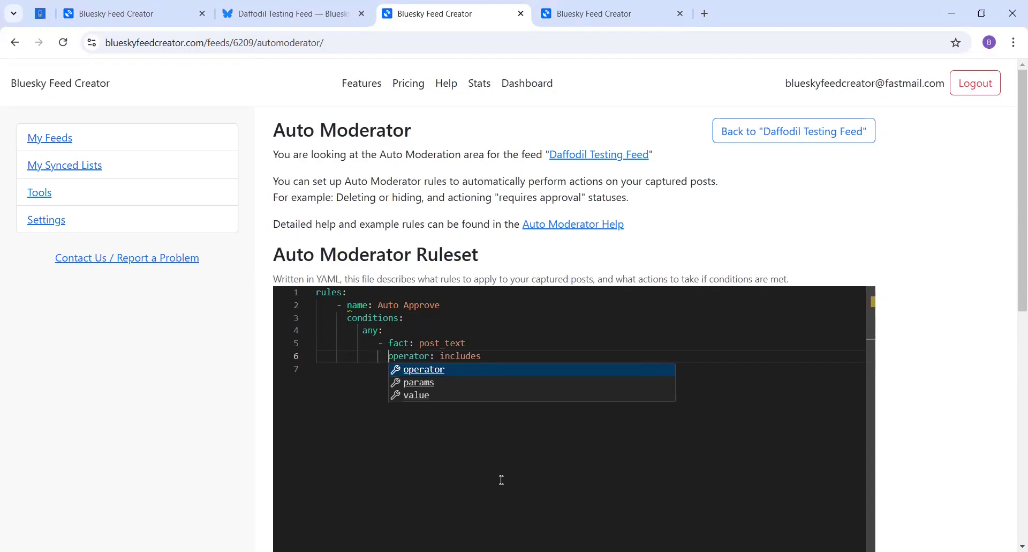
{"action": "left_click", "coordinate": [510, 355]}
{"action": "key", "text": "Return"}
{"action": "type", "text": "values"}
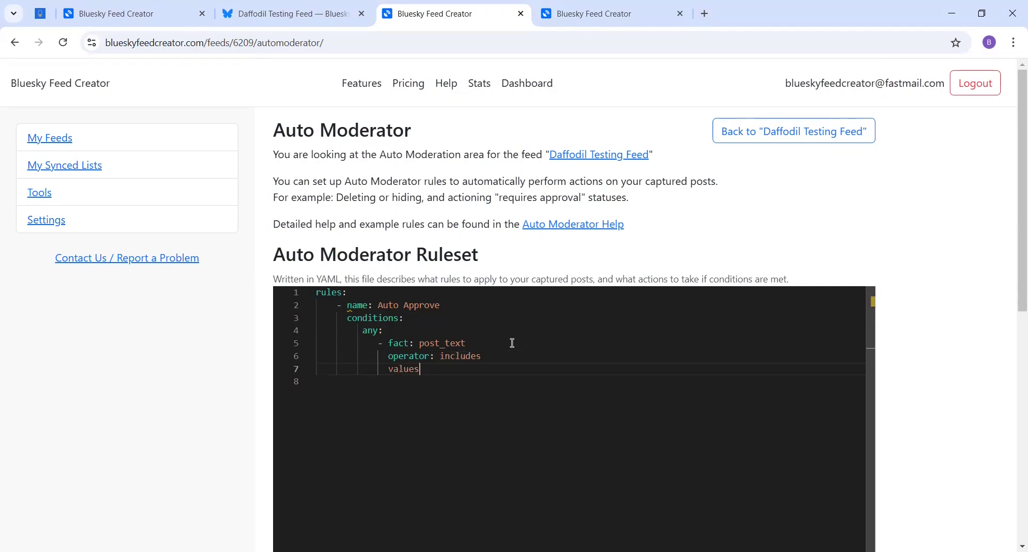
{"action": "type", "text": ":"}
{"action": "key", "text": "Return"}
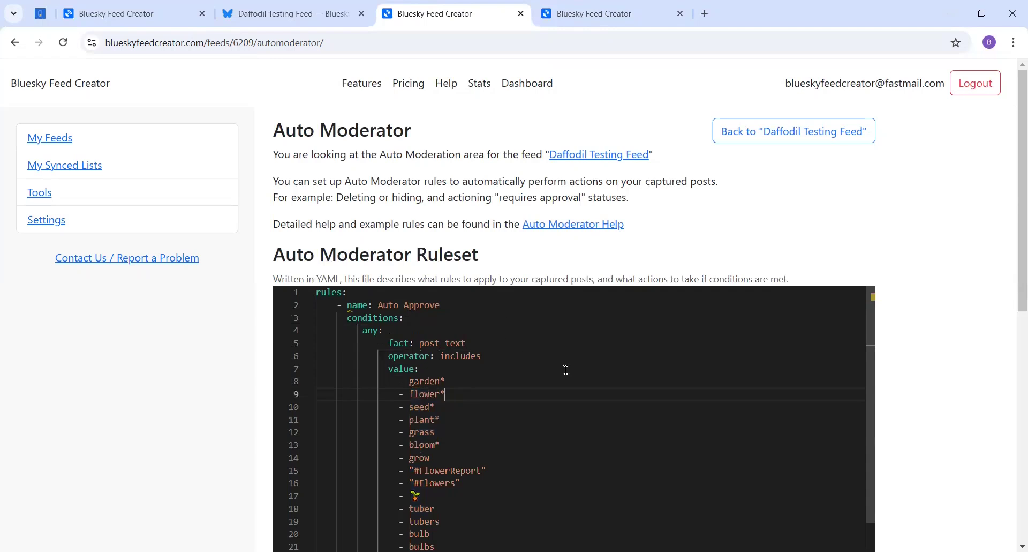
{"action": "scroll", "coordinate": [953, 310], "scroll_direction": "down", "scroll_amount": 1}
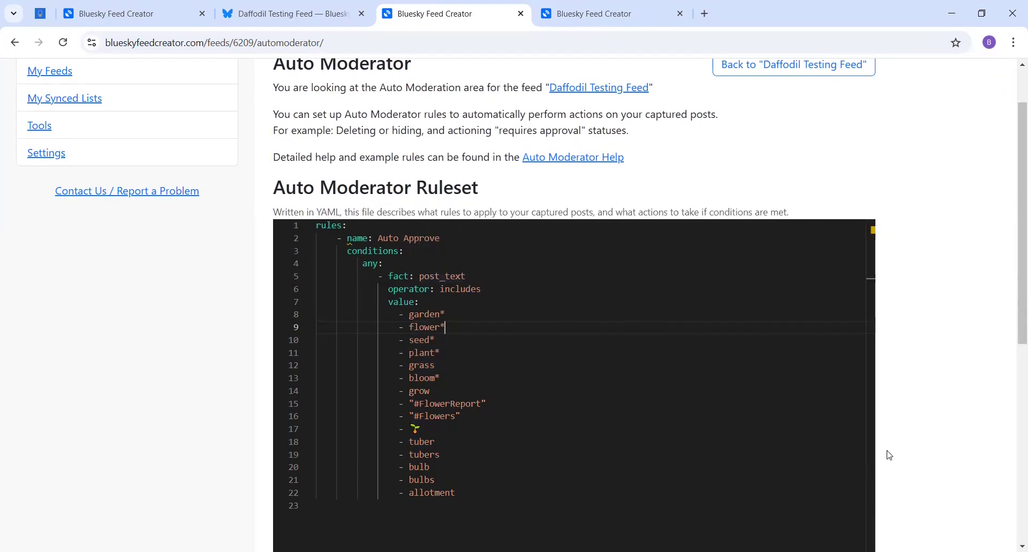
Copy the whole post_text condition, from its fact line to allotment, and paste the copy on the line below it
{"action": "double_click", "coordinate": [485, 497]}
{"action": "double_click", "coordinate": [370, 262]}
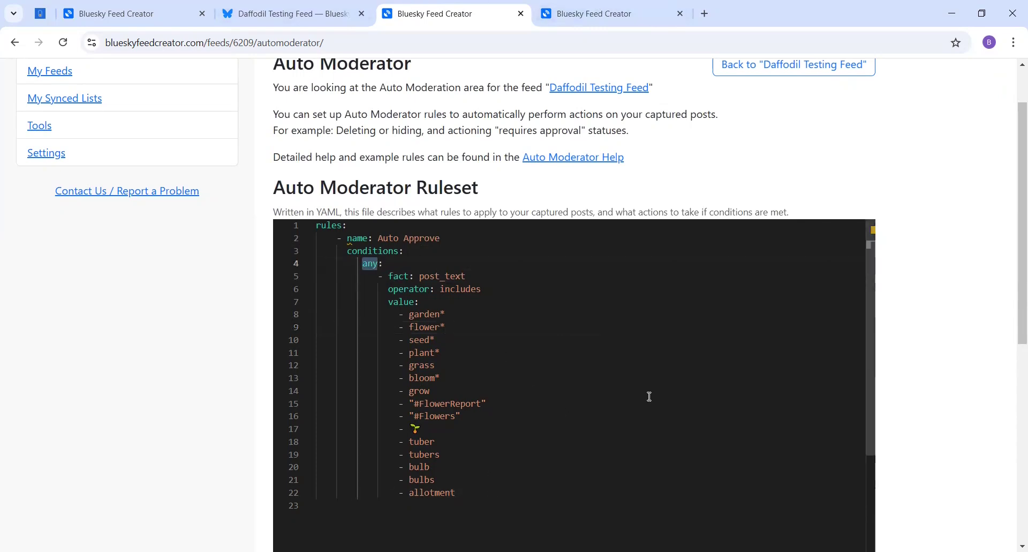
{"action": "double_click", "coordinate": [394, 277]}
{"action": "left_click", "coordinate": [385, 275]}
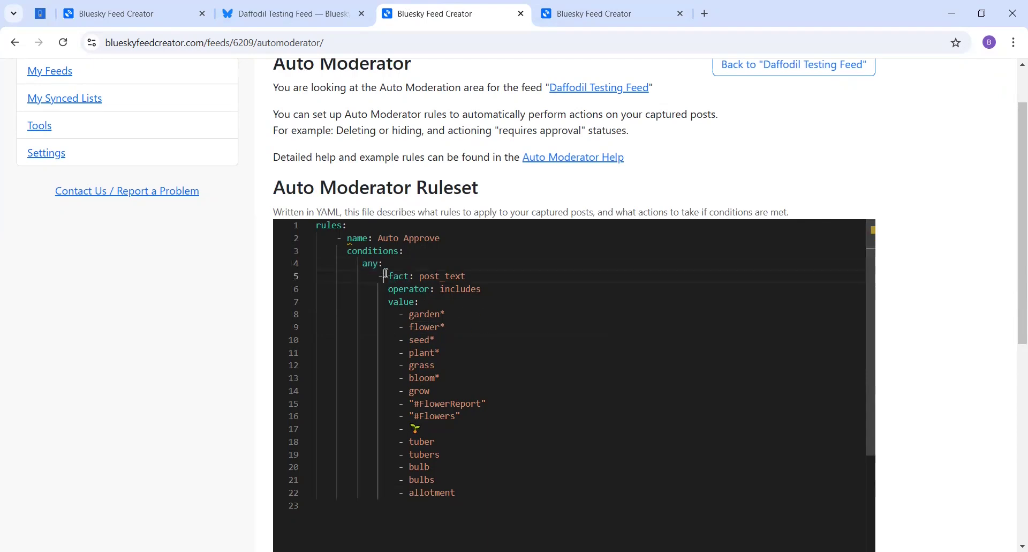
{"action": "left_click_drag", "start_coordinate": [379, 276], "coordinate": [460, 493]}
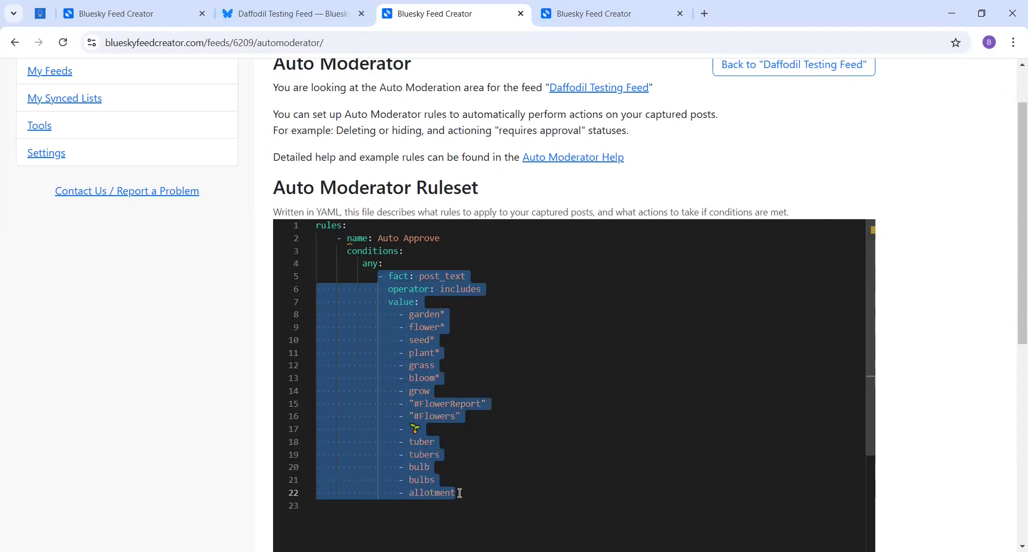
{"action": "key", "text": "ctrl+c"}
{"action": "left_click", "coordinate": [493, 505]}
{"action": "key", "text": "ctrl+v"}
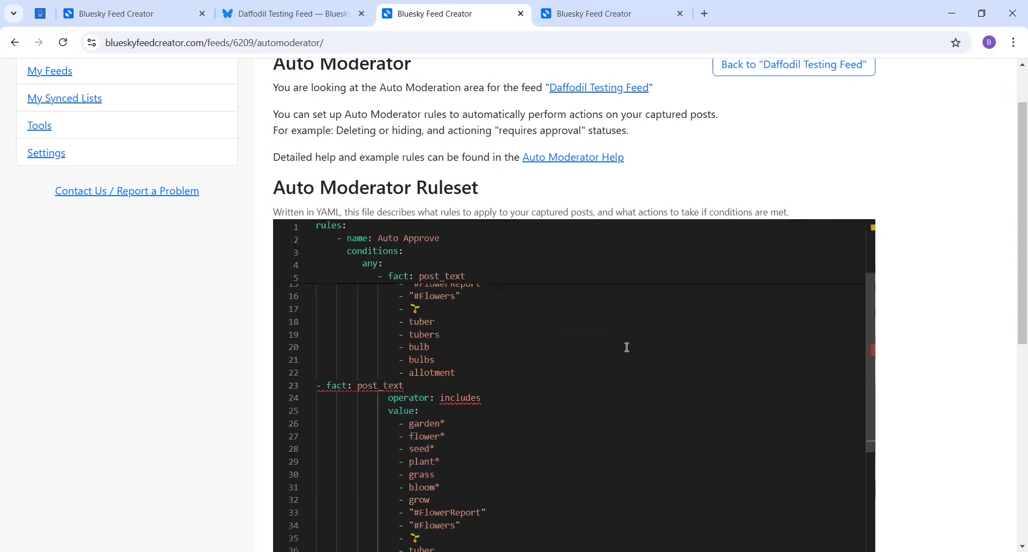
Indent the copied condition's fact line to align with the first condition and change its fact to alt_text
{"action": "scroll", "coordinate": [627, 347], "scroll_direction": "up", "scroll_amount": 1}
{"action": "mouse_move", "coordinate": [317, 421]}
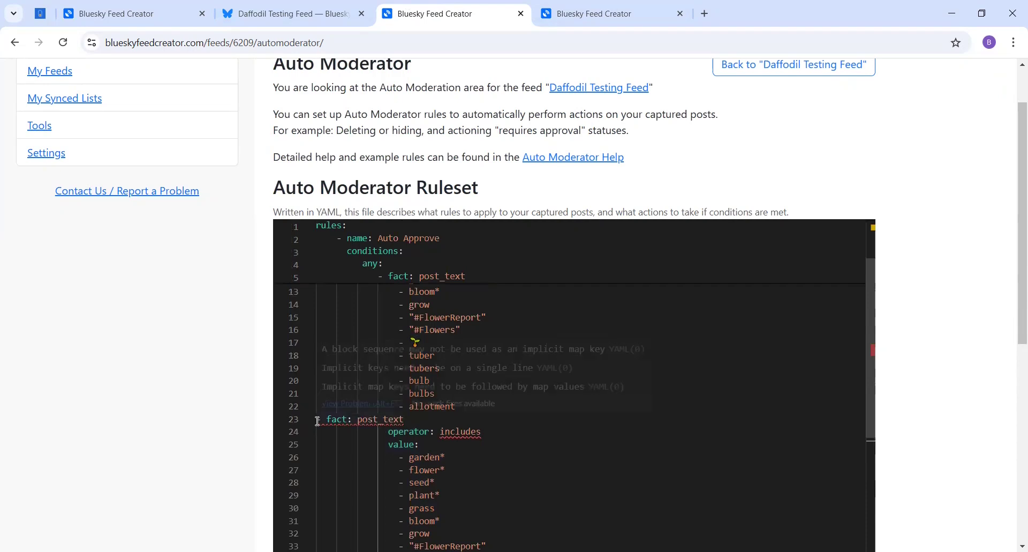
{"action": "mouse_move", "coordinate": [317, 421]}
{"action": "left_mouse_down"}
{"action": "mouse_move", "coordinate": [421, 444]}
{"action": "mouse_move", "coordinate": [316, 422]}
{"action": "left_mouse_up"}
{"action": "left_click", "coordinate": [389, 431]}
{"action": "key", "text": "Tab"}
{"action": "key", "text": "Tab"}
{"action": "key", "text": "Tab"}
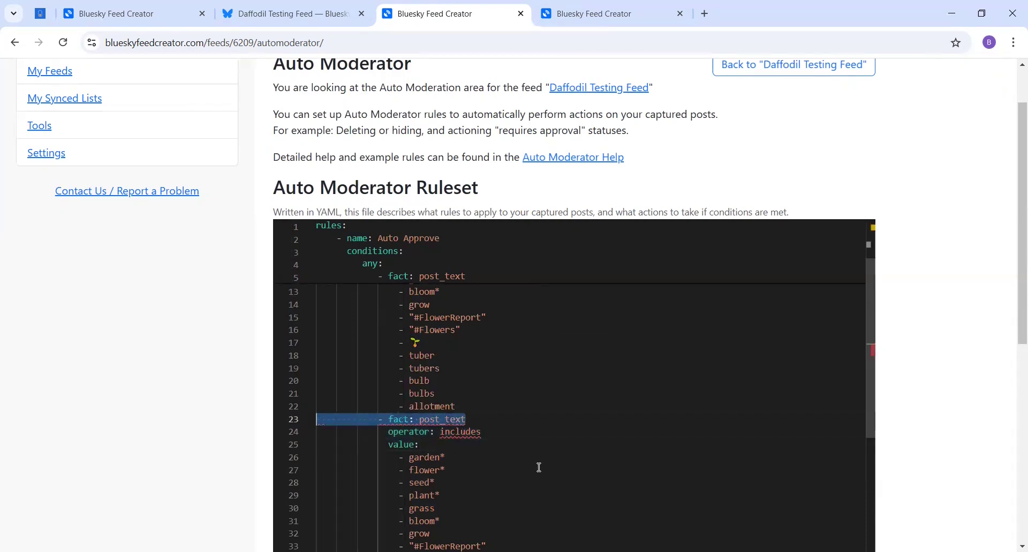
{"action": "left_click", "coordinate": [408, 419]}
{"action": "double_click", "coordinate": [427, 421]}
{"action": "type", "text": "alt_text"}
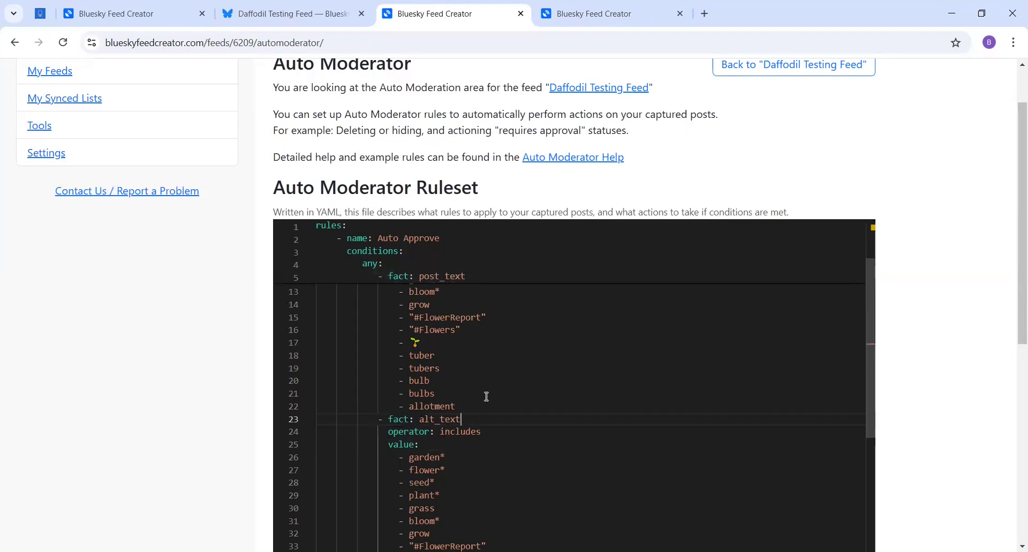
Look through the Available Facts table on the Auto Moderator help page, down to the section on filtering by user bio
{"action": "key", "text": "ctrl+2"}
{"action": "scroll", "coordinate": [911, 375], "scroll_direction": "up", "scroll_amount": 4}
{"action": "scroll", "coordinate": [921, 375], "scroll_direction": "up", "scroll_amount": 5}
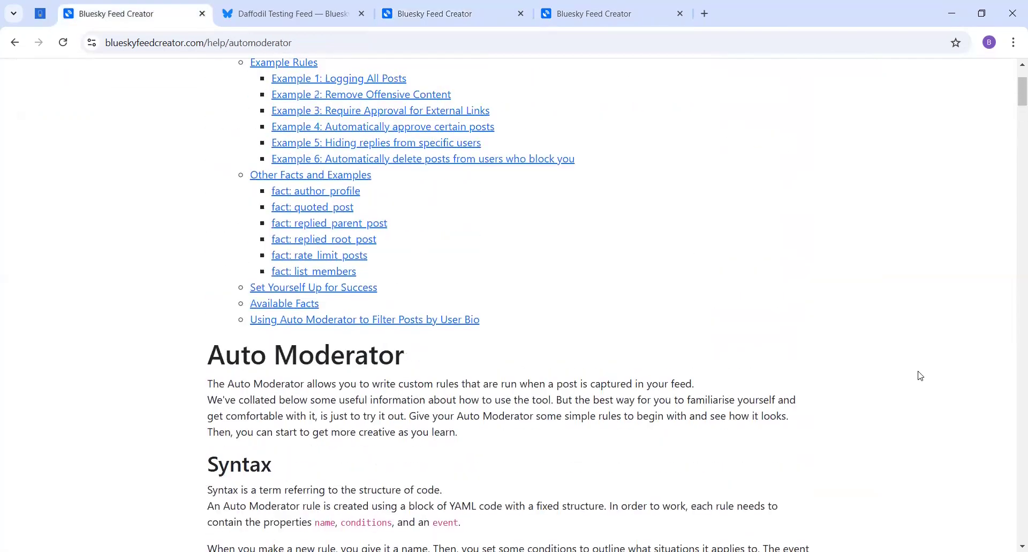
{"action": "left_click", "coordinate": [308, 303]}
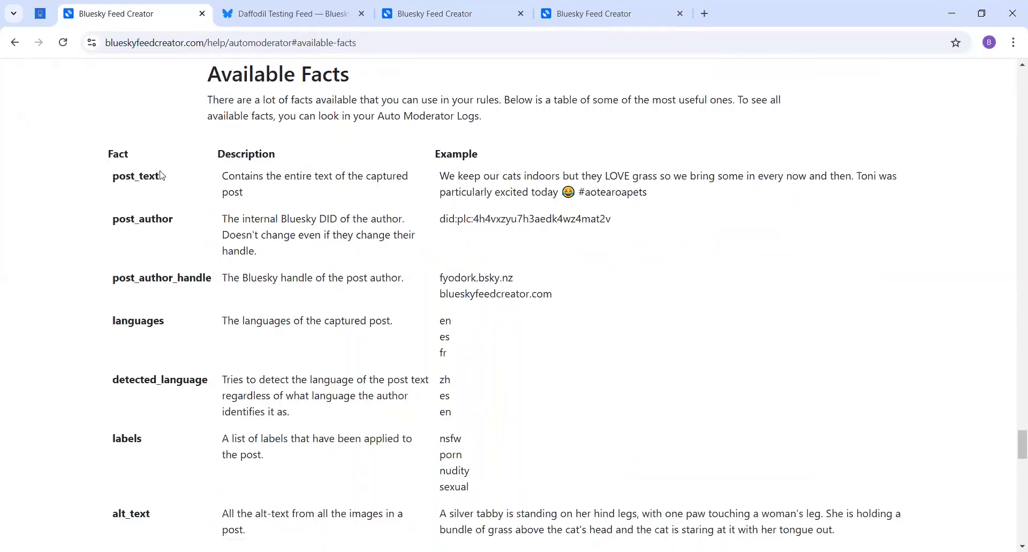
{"action": "scroll", "coordinate": [322, 268], "scroll_direction": "down", "scroll_amount": 3}
{"action": "scroll", "coordinate": [469, 375], "scroll_direction": "up", "scroll_amount": 1}
{"action": "scroll", "coordinate": [470, 374], "scroll_direction": "down", "scroll_amount": 9}
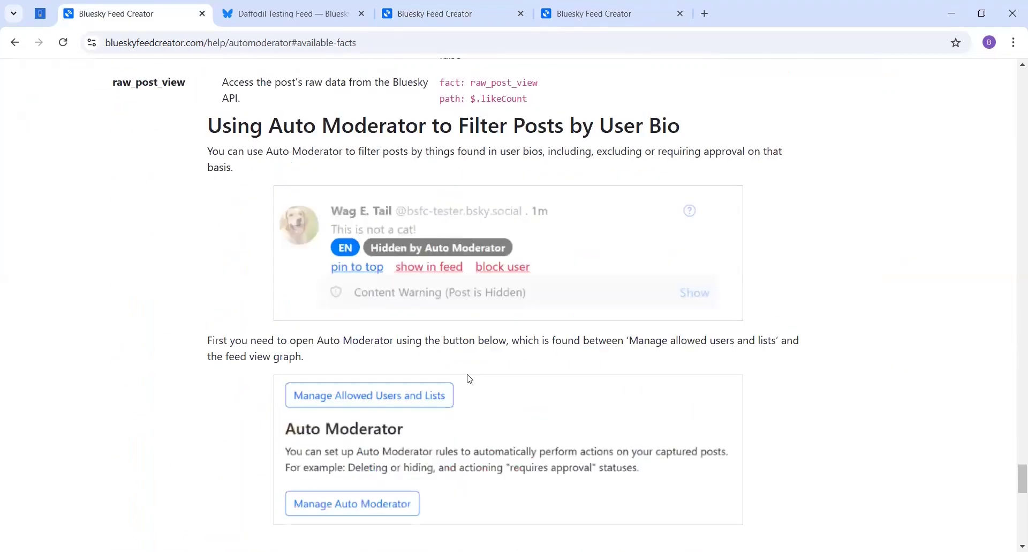
Look through the supported event types and the list of available operators on the Auto Moderator help page
{"action": "scroll", "coordinate": [469, 379], "scroll_direction": "down", "scroll_amount": 5}
{"action": "scroll", "coordinate": [848, 348], "scroll_direction": "up", "scroll_amount": 20}
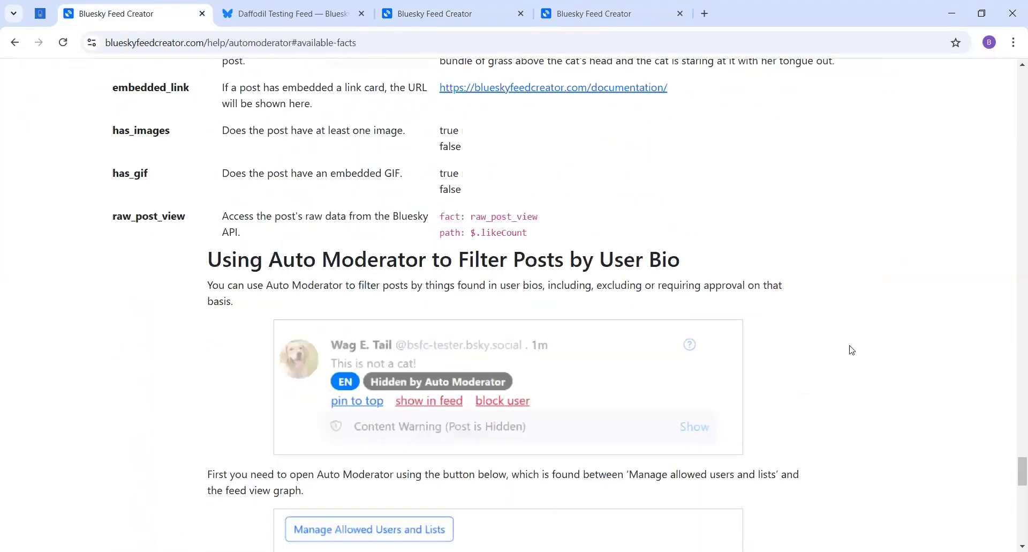
{"action": "left_click_drag", "start_coordinate": [1014, 428], "coordinate": [997, 164]}
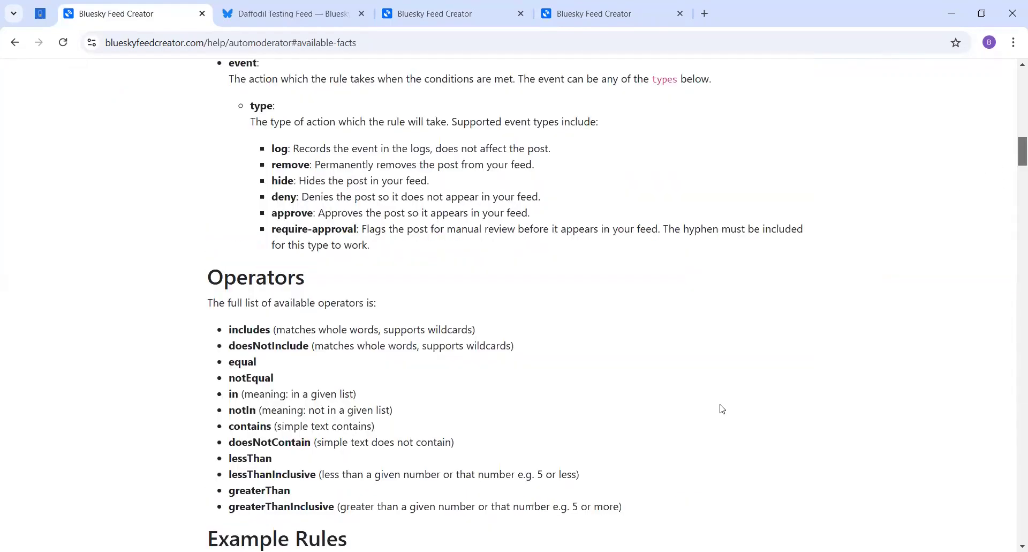
{"action": "scroll", "coordinate": [718, 409], "scroll_direction": "up", "scroll_amount": 3}
{"action": "left_click_drag", "start_coordinate": [250, 252], "coordinate": [444, 386]}
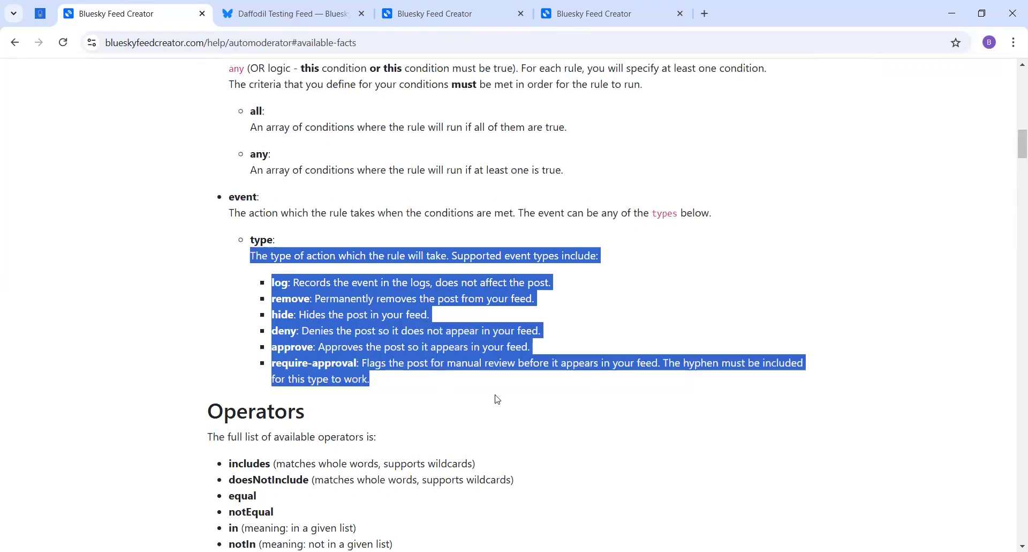
{"action": "left_click", "coordinate": [667, 406]}
{"action": "scroll", "coordinate": [665, 407], "scroll_direction": "down", "scroll_amount": 4}
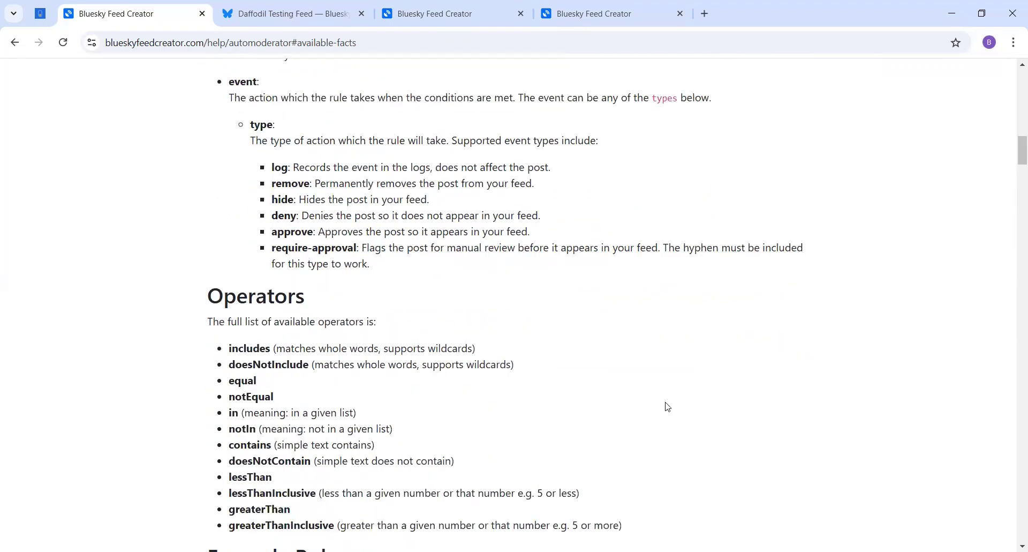
{"action": "left_click_drag", "start_coordinate": [624, 440], "coordinate": [229, 262]}
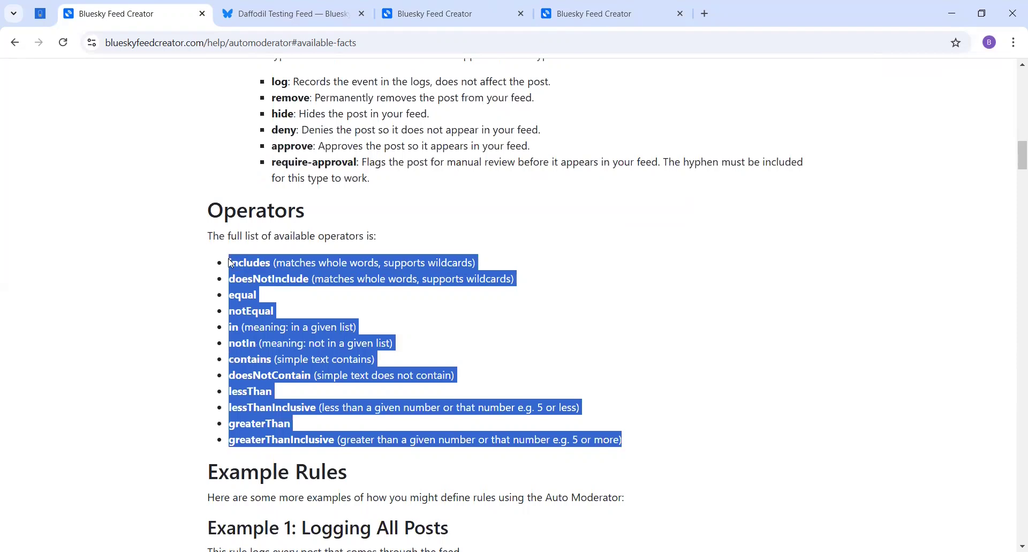
{"action": "left_click", "coordinate": [325, 279]}
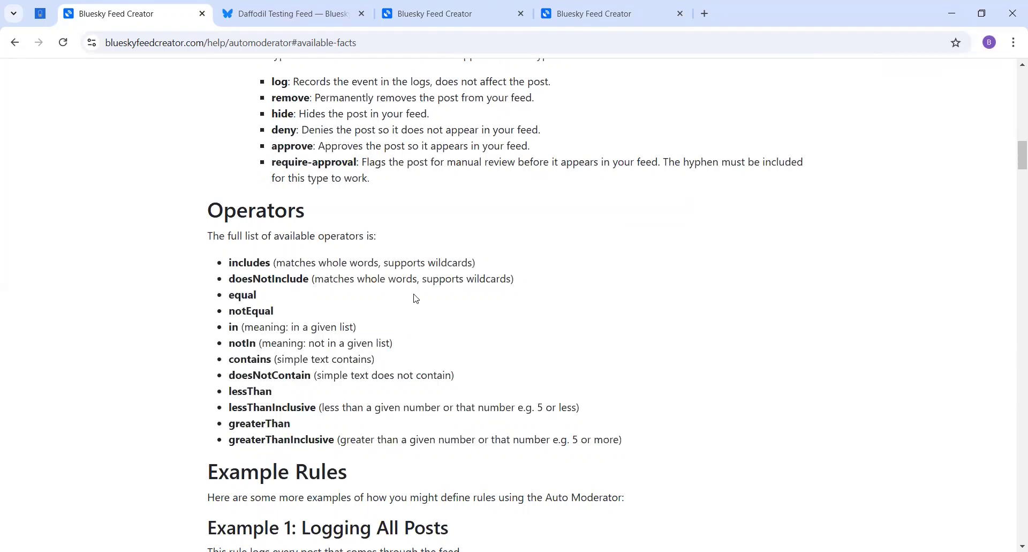
Return to the Auto Moderator ruleset and add an event block with type approve at the end of the Auto Approve rule
{"action": "left_click", "coordinate": [600, 12]}
{"action": "left_click", "coordinate": [474, 6]}
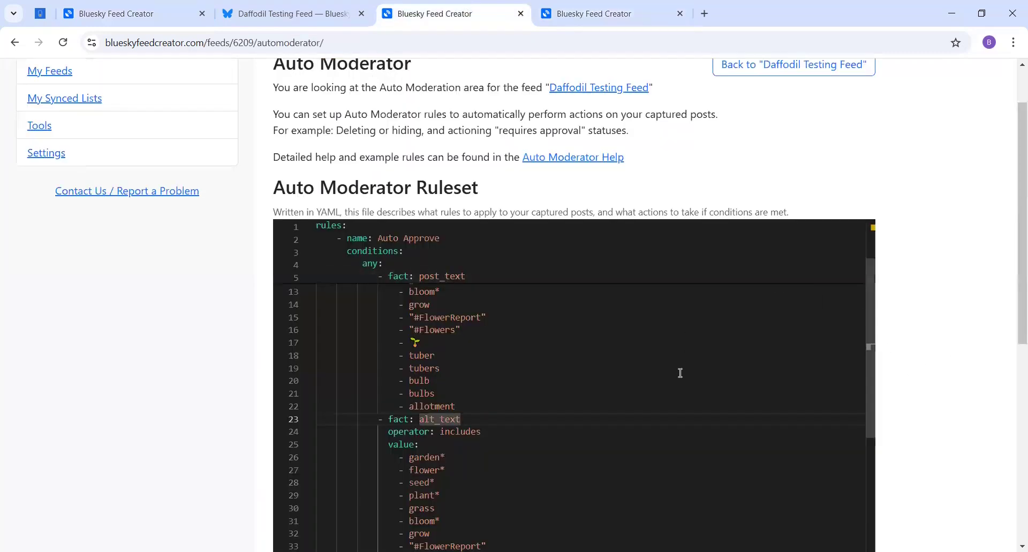
{"action": "scroll", "coordinate": [680, 372], "scroll_direction": "up", "scroll_amount": 2}
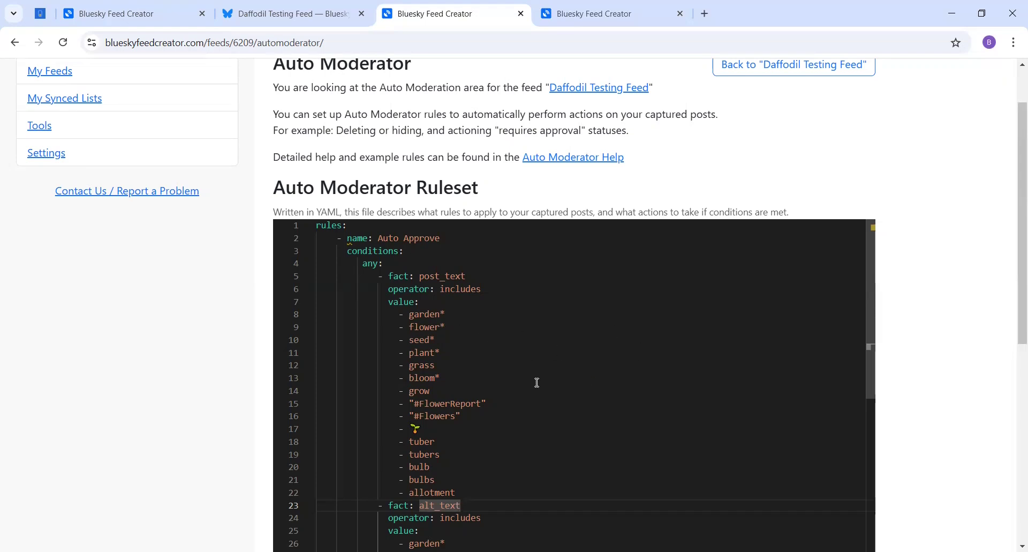
{"action": "scroll", "coordinate": [916, 357], "scroll_direction": "down", "scroll_amount": 1}
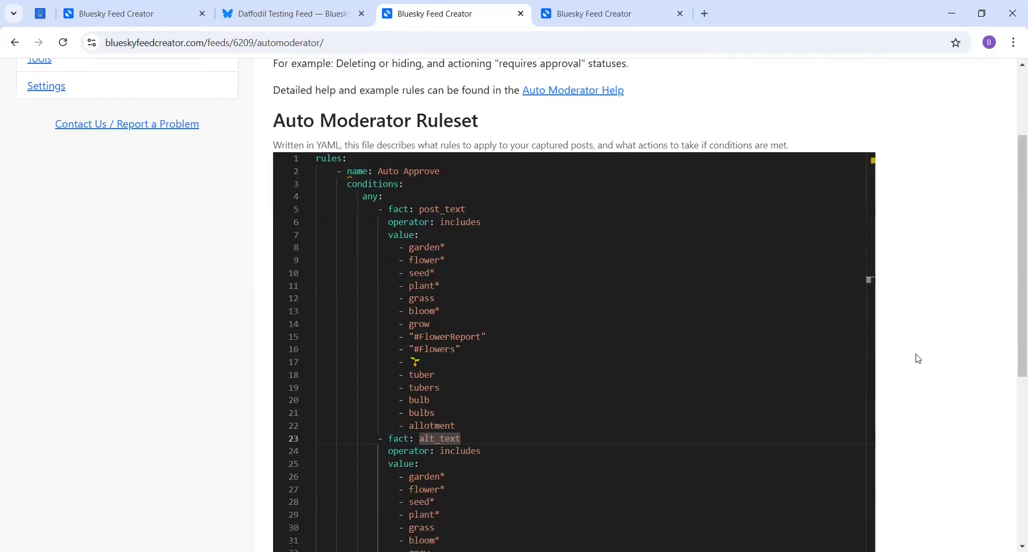
{"action": "scroll", "coordinate": [917, 358], "scroll_direction": "down", "scroll_amount": 1}
{"action": "scroll", "coordinate": [680, 269], "scroll_direction": "down", "scroll_amount": 3}
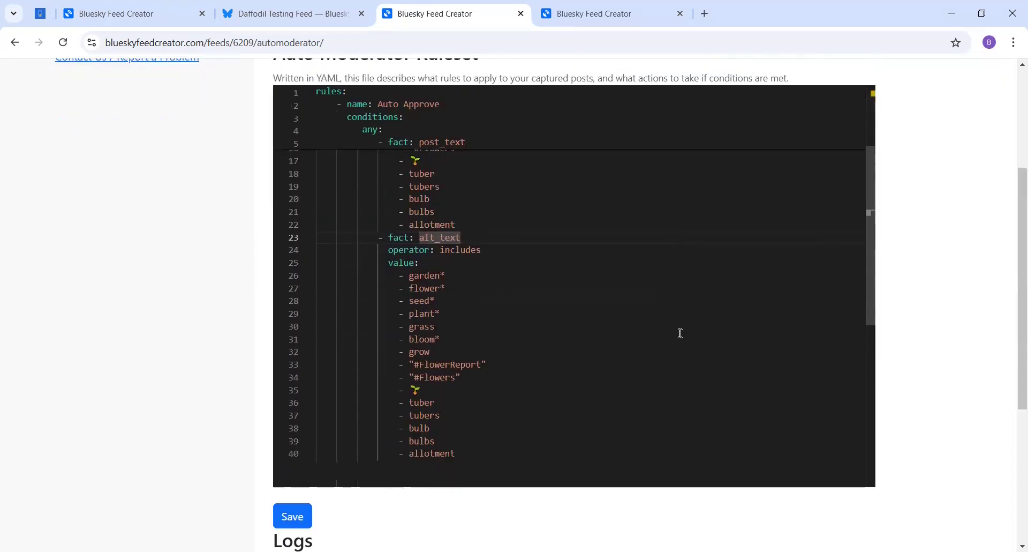
{"action": "left_click", "coordinate": [482, 453]}
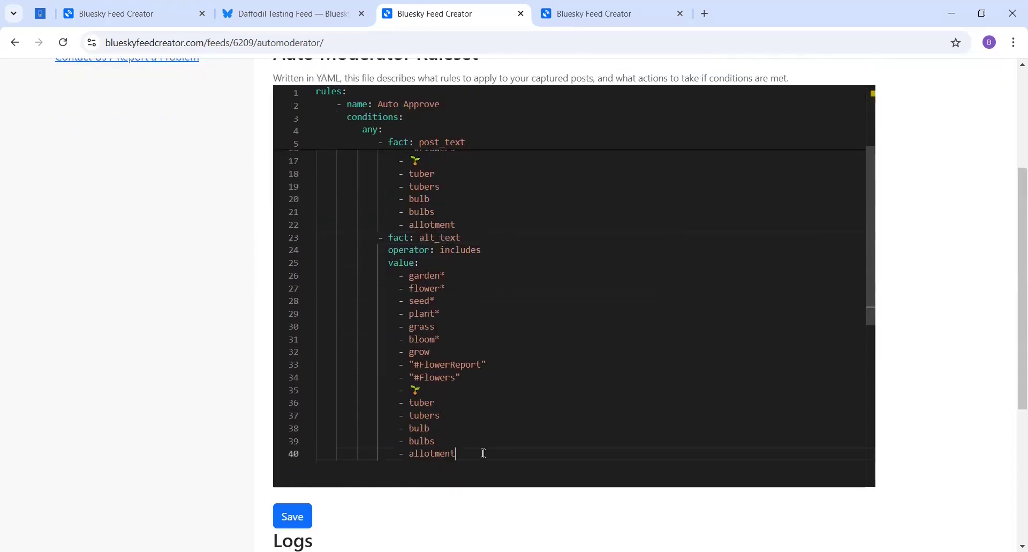
{"action": "key", "text": "Return"}
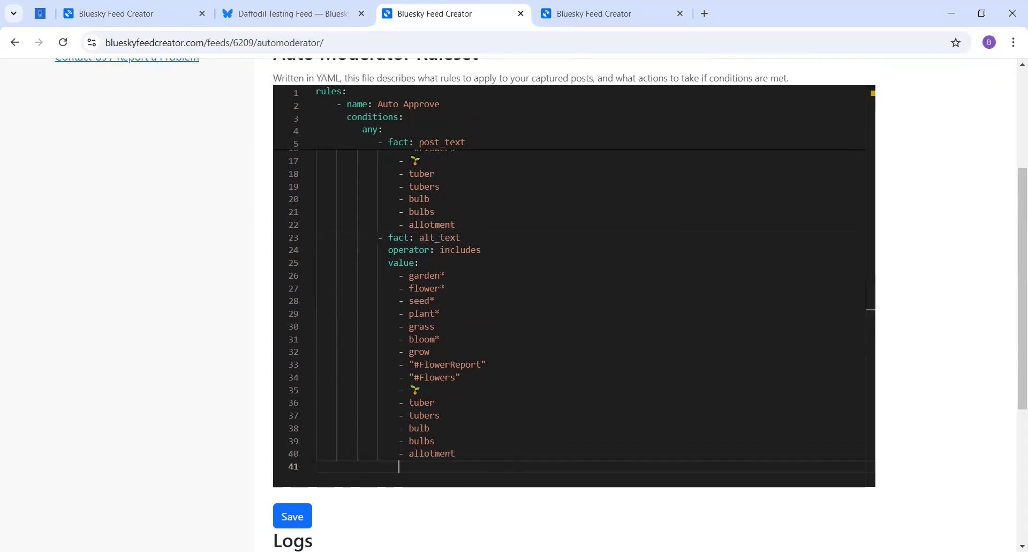
{"action": "key", "text": "alt+Tab"}
{"action": "key", "text": "alt+Tab"}
{"action": "type", "text": "event:     type: approve"}
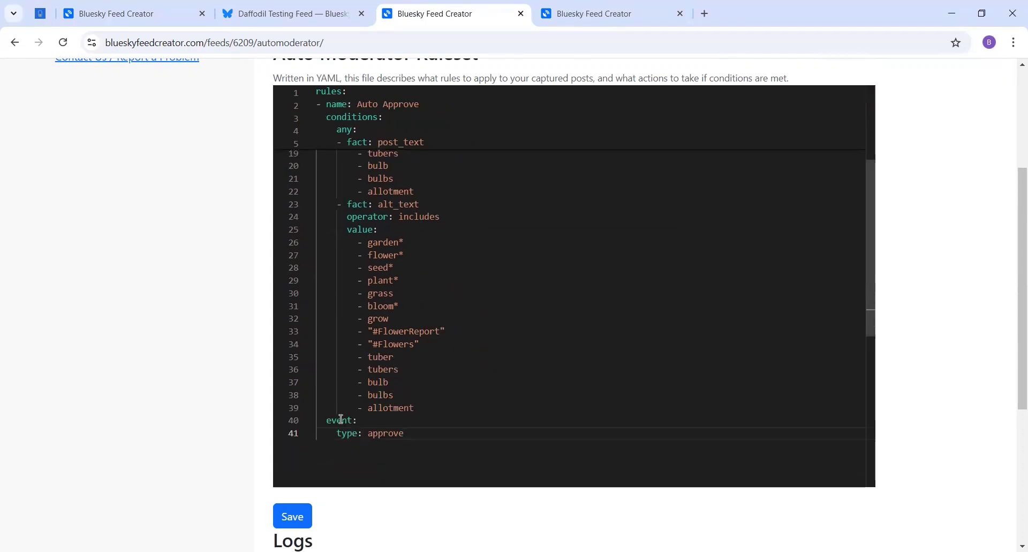
Check the finished rule's event and value entries and save the Auto Moderator ruleset
{"action": "mouse_move", "coordinate": [341, 419]}
{"action": "mouse_move", "coordinate": [358, 220]}
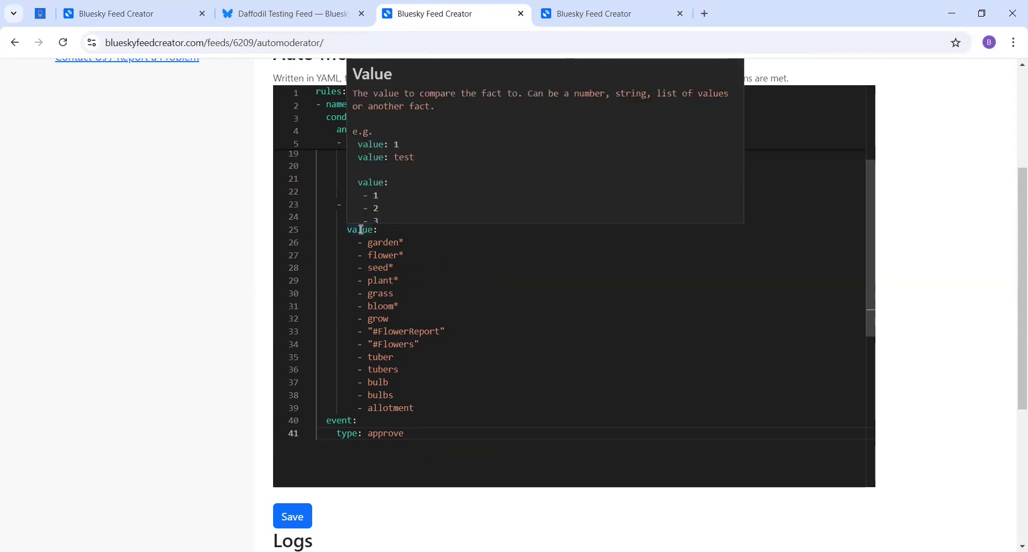
{"action": "left_click", "coordinate": [286, 526]}
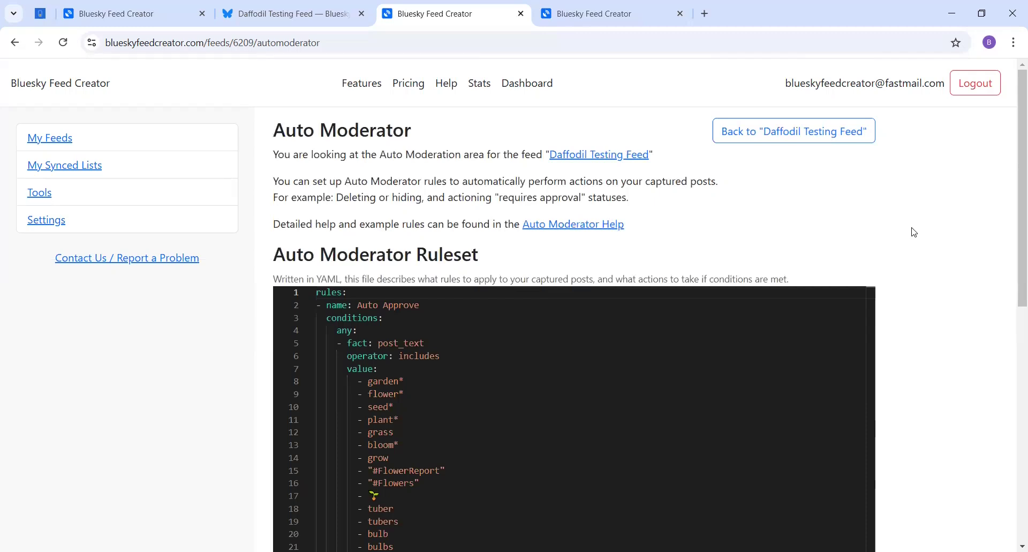
Filter the feed's recent posts to those requiring approval and check the "Here's a daffodil in my garden!" post
{"action": "left_click", "coordinate": [558, 9]}
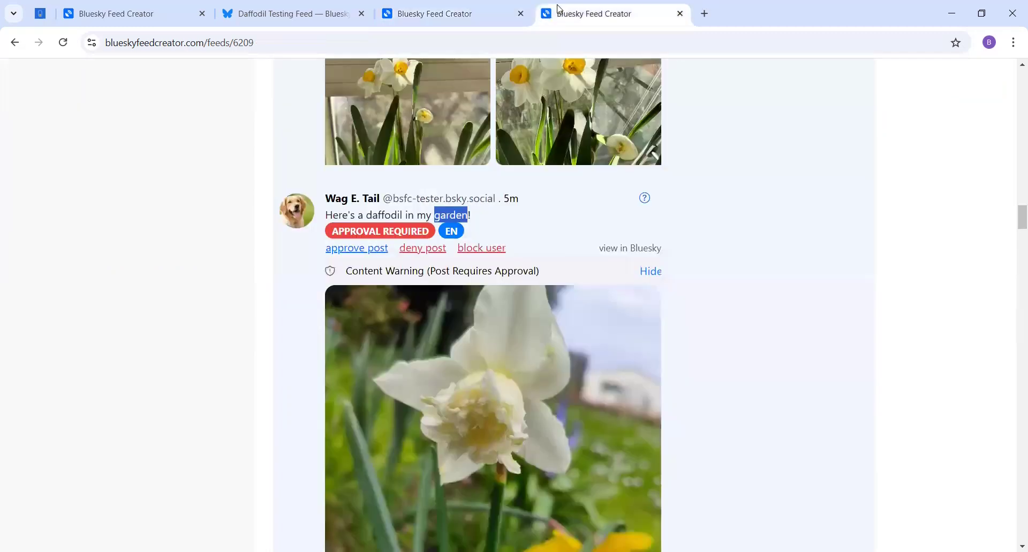
{"action": "scroll", "coordinate": [738, 340], "scroll_direction": "up", "scroll_amount": 5}
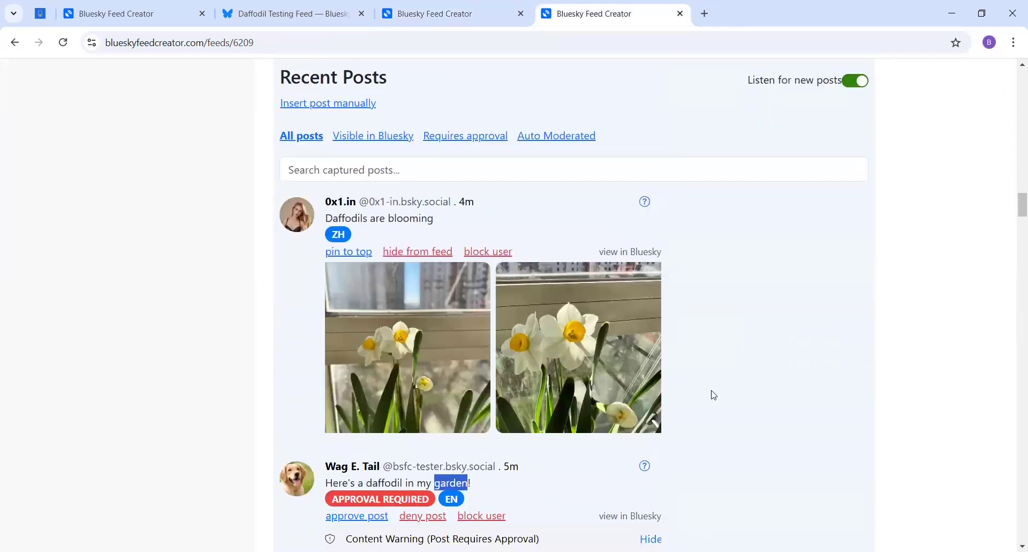
{"action": "scroll", "coordinate": [762, 413], "scroll_direction": "up", "scroll_amount": 1}
{"action": "left_click", "coordinate": [485, 209]}
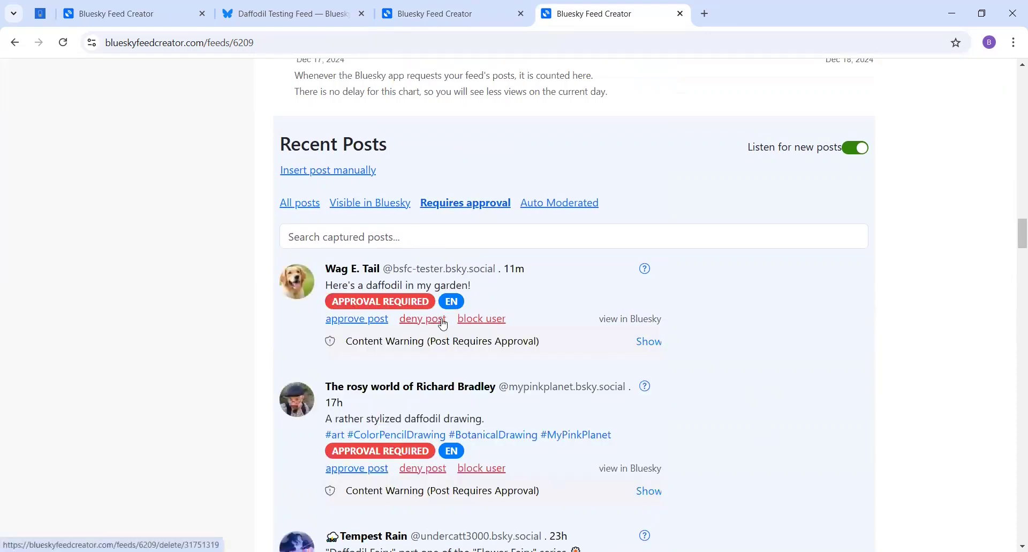
{"action": "left_click", "coordinate": [649, 341]}
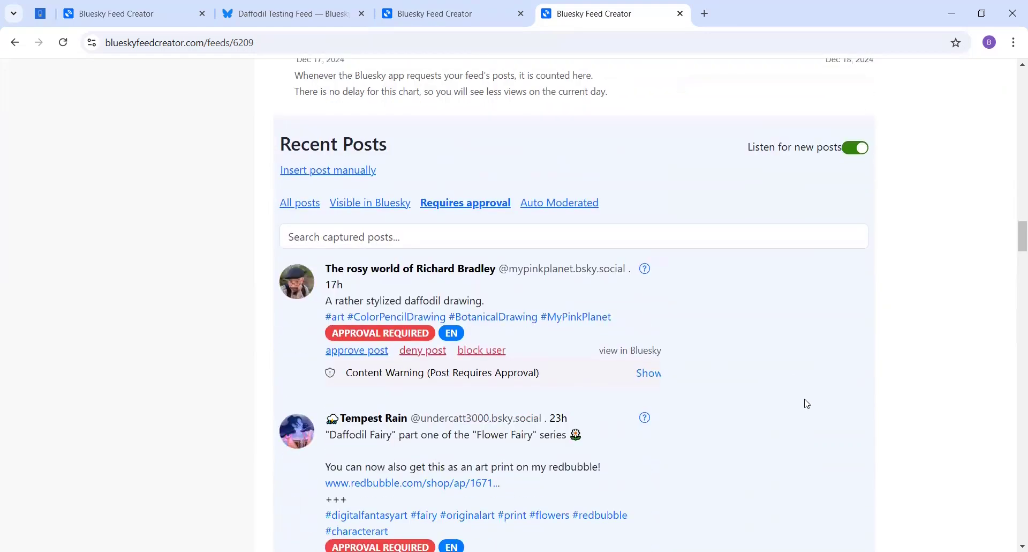
Review the garden* keyword in the saved Auto Approve ruleset and the Auto Moderator logs below the editor
{"action": "key", "text": "ctrl+shift+Tab"}
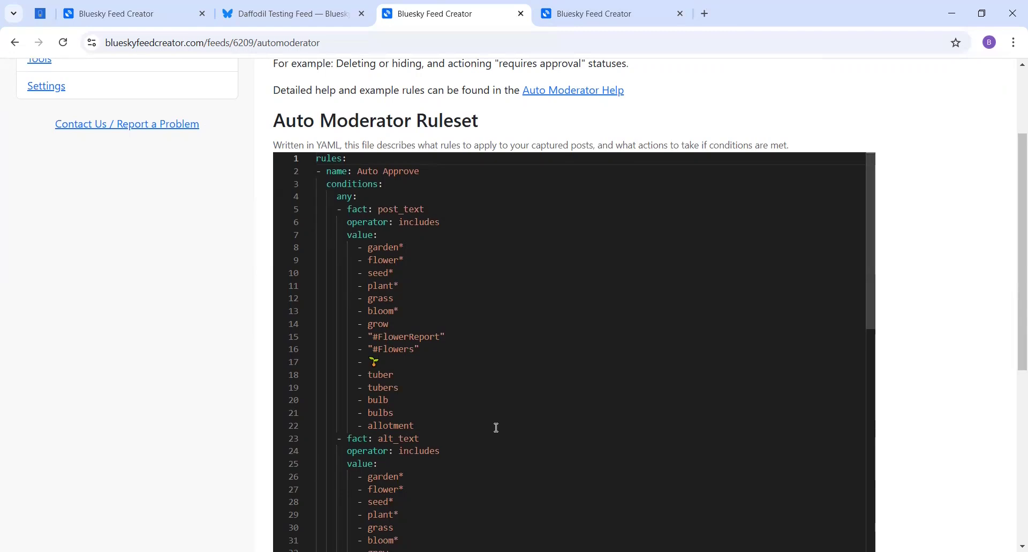
{"action": "left_click_drag", "start_coordinate": [408, 247], "coordinate": [368, 248]}
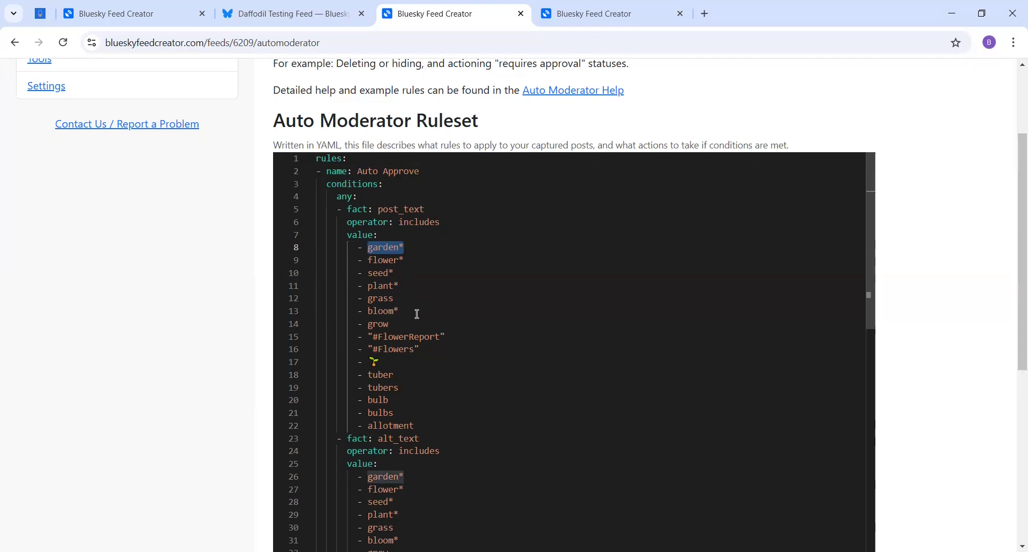
{"action": "left_click", "coordinate": [896, 363]}
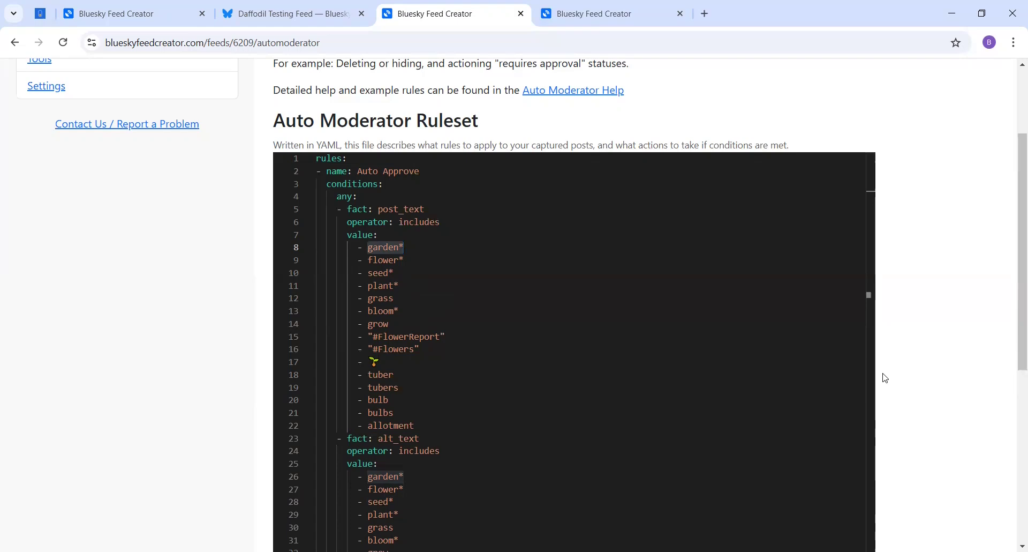
{"action": "scroll", "coordinate": [885, 378], "scroll_direction": "down", "scroll_amount": 4}
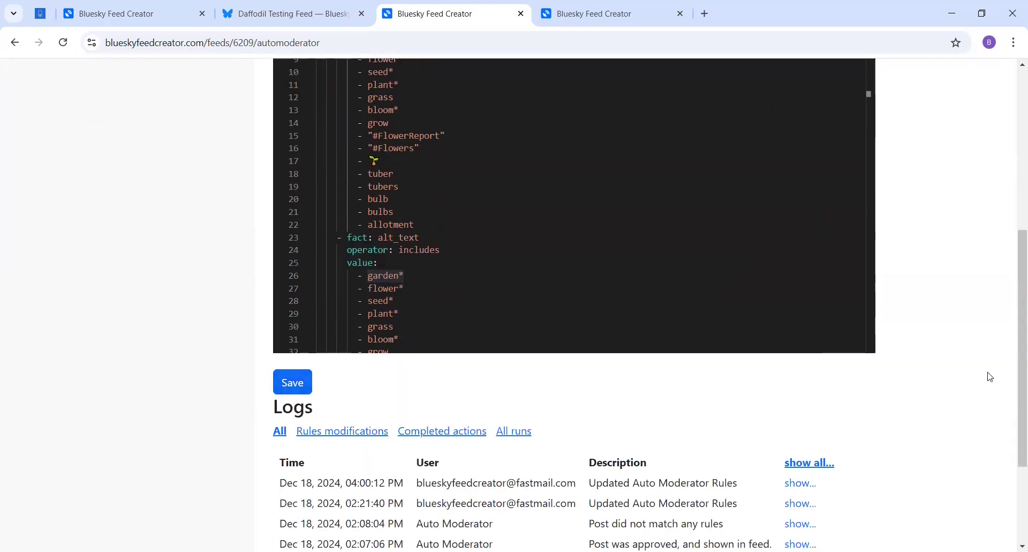
{"action": "scroll", "coordinate": [976, 388], "scroll_direction": "up", "scroll_amount": 1}
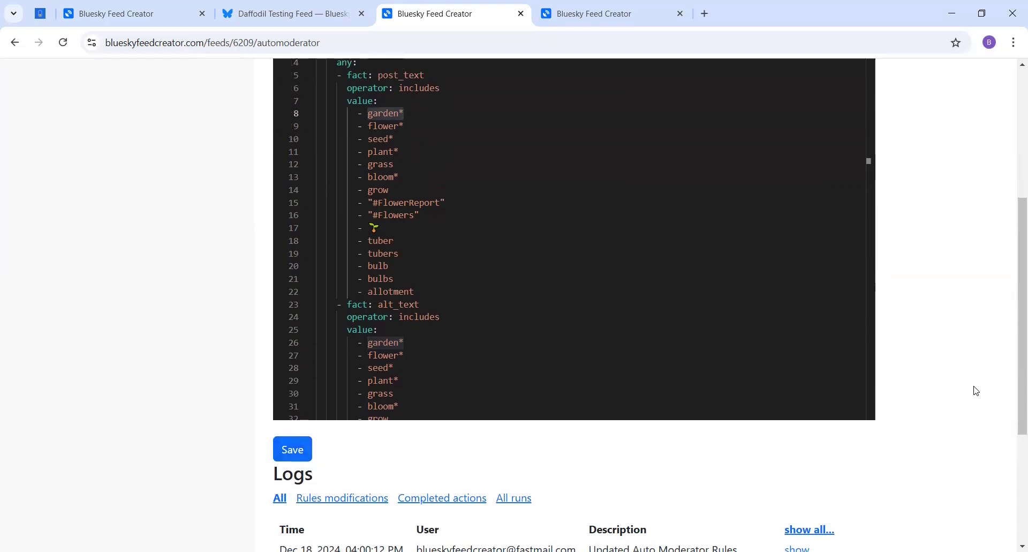
{"action": "scroll", "coordinate": [977, 390], "scroll_direction": "up", "scroll_amount": 4}
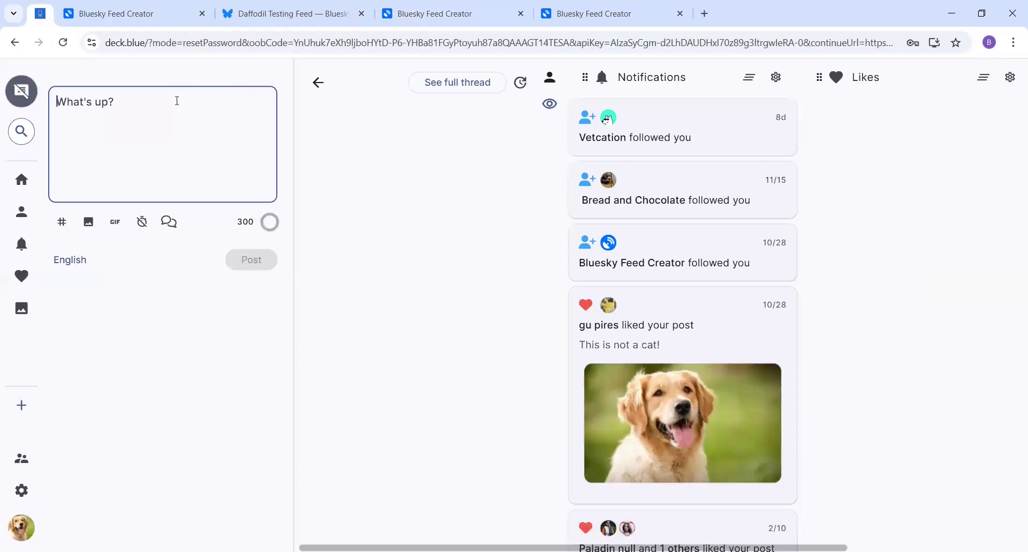
In deck.blue, publish a post with the copied daffodil photo and the text "Here's a daffodil in my garden." and return to the Home column
{"action": "key", "text": "ctrl+v"}
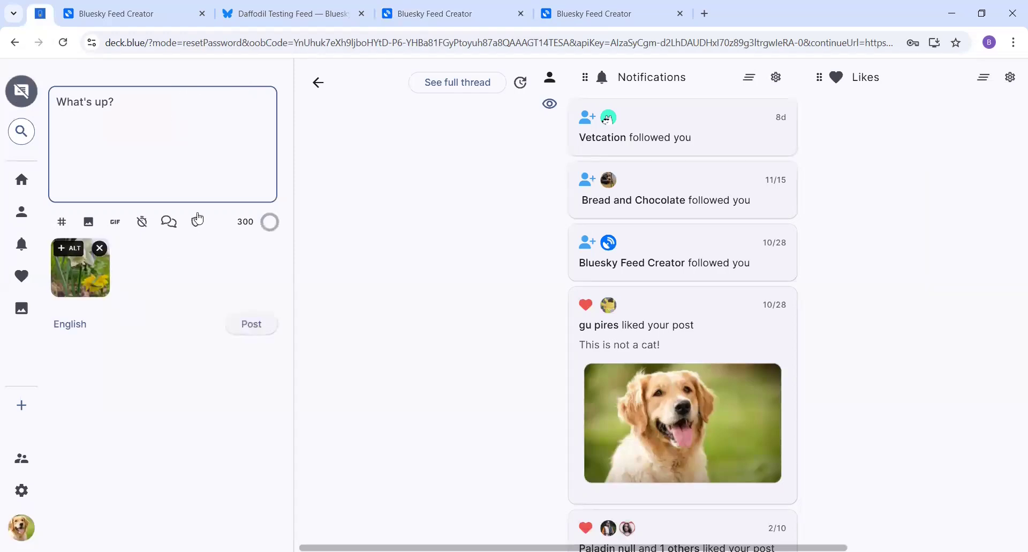
{"action": "type", "text": "Her"}
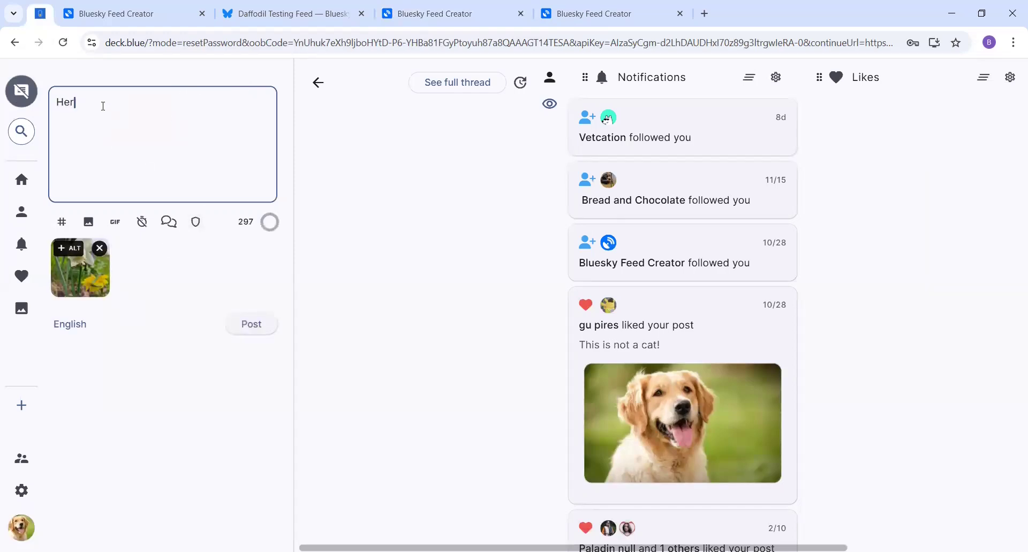
{"action": "type", "text": "e's a daffodil in my garden."}
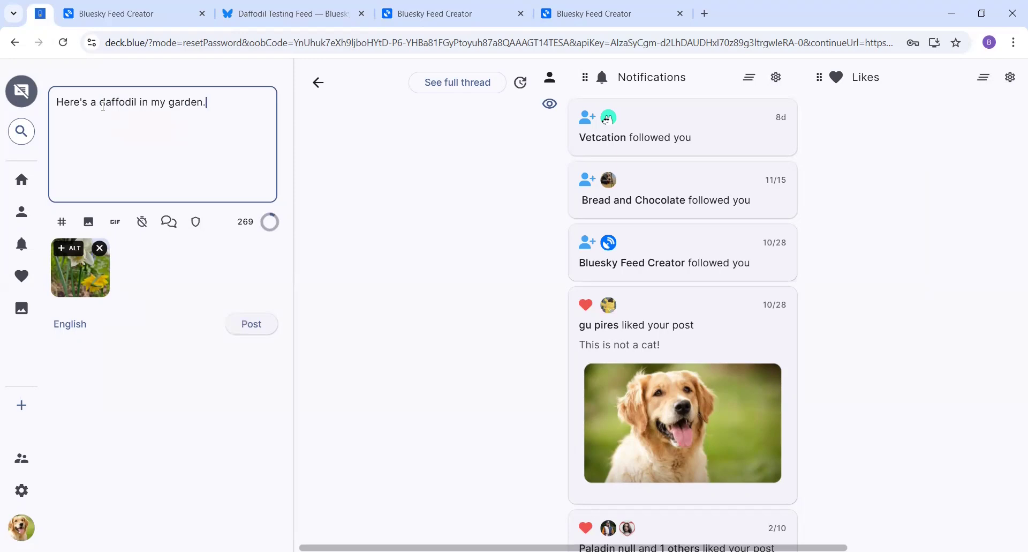
{"action": "left_click", "coordinate": [258, 331]}
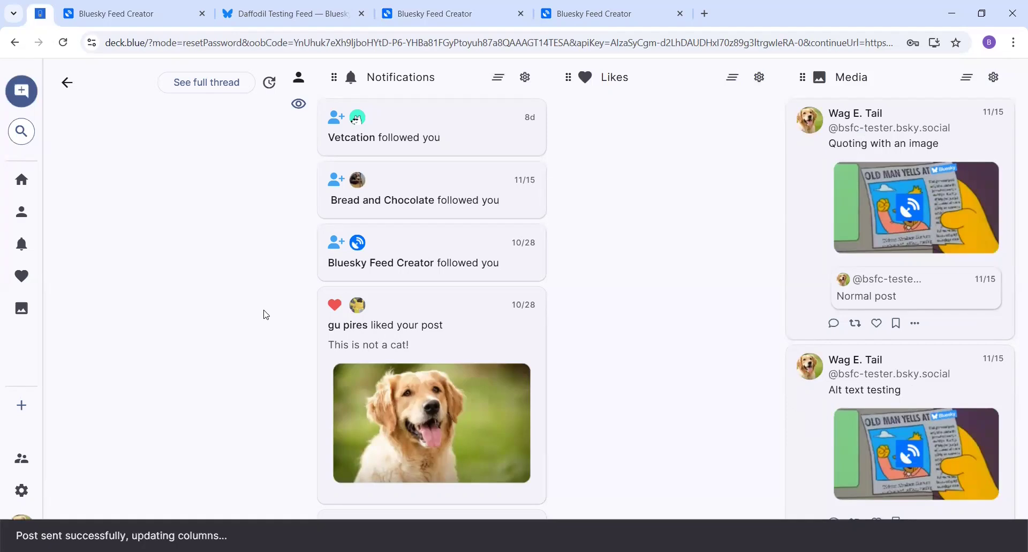
{"action": "left_click", "coordinate": [65, 82]}
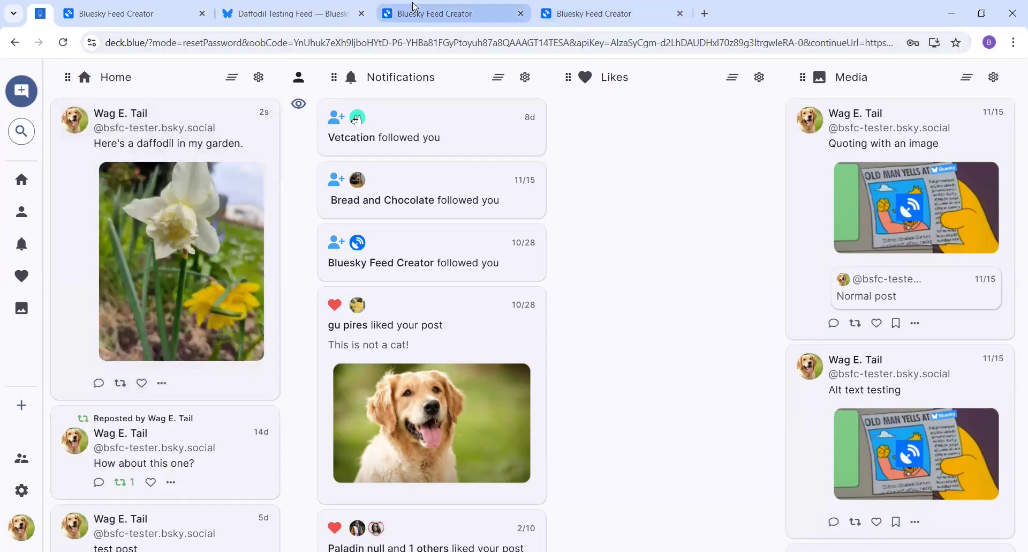
In Bluesky Feed Creator, refresh the feed page and check the "Here's a daffodil in my garden." post among those visible in Bluesky
{"action": "left_click", "coordinate": [578, 13]}
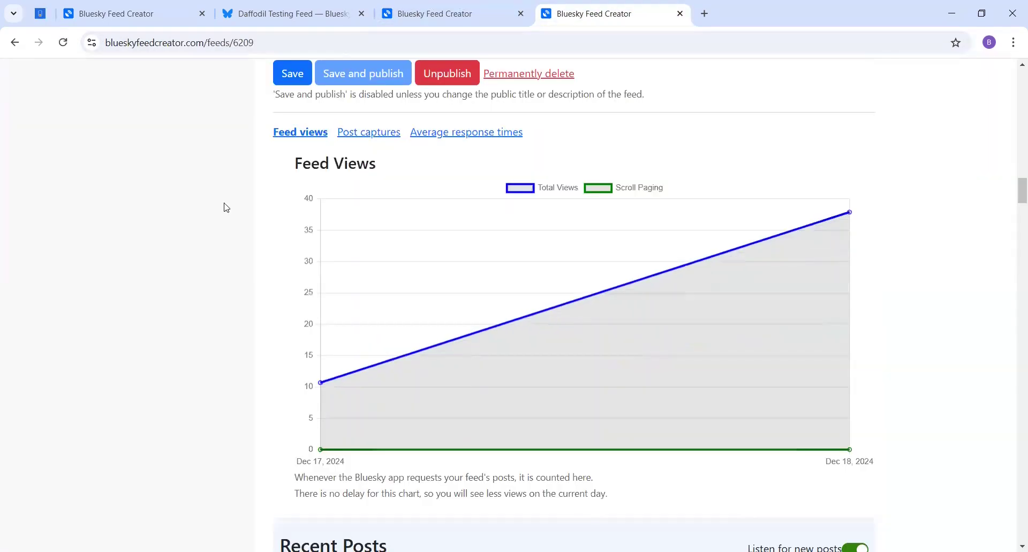
{"action": "scroll", "coordinate": [224, 205], "scroll_direction": "down", "scroll_amount": 6}
{"action": "scroll", "coordinate": [229, 202], "scroll_direction": "down", "scroll_amount": 1}
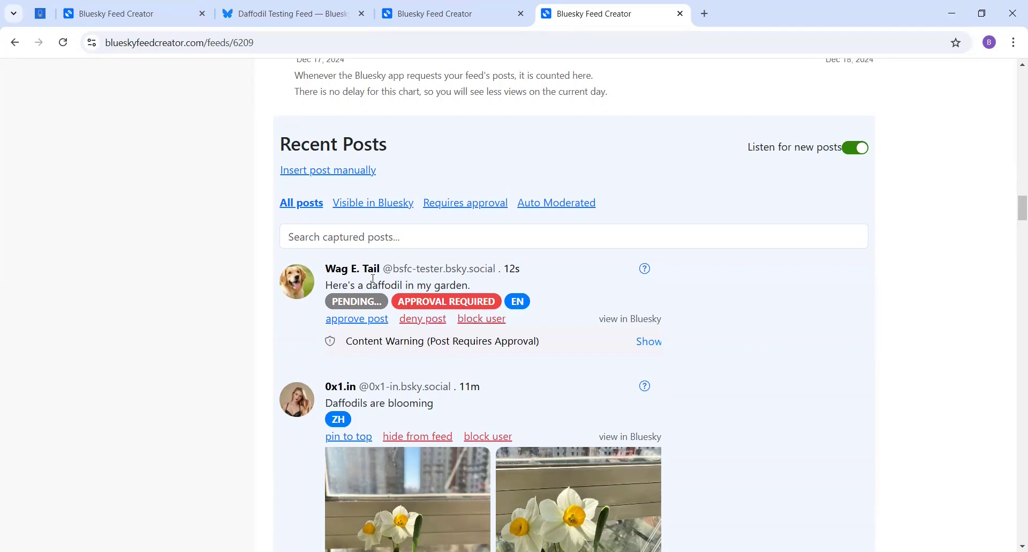
{"action": "left_click", "coordinate": [64, 43]}
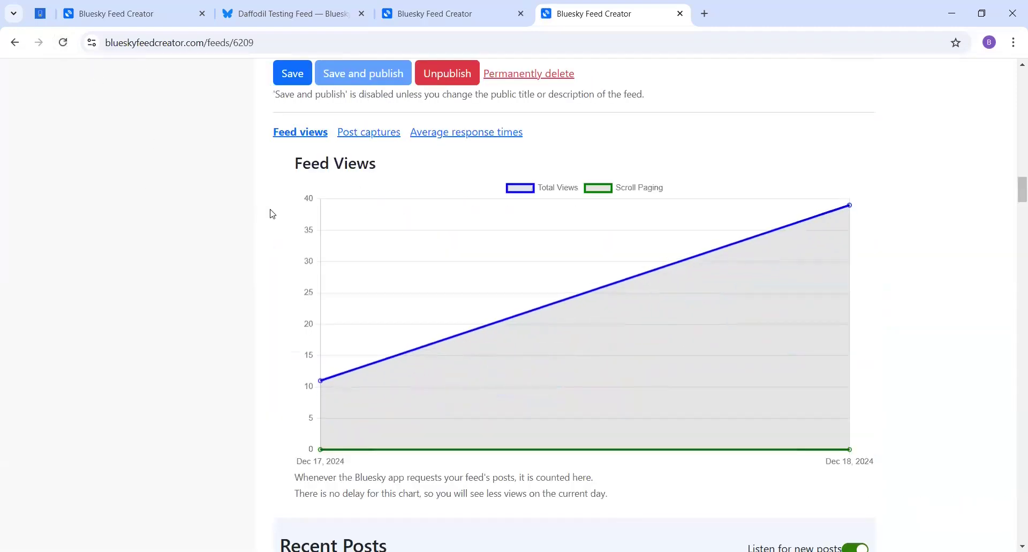
{"action": "scroll", "coordinate": [272, 213], "scroll_direction": "down", "scroll_amount": 6}
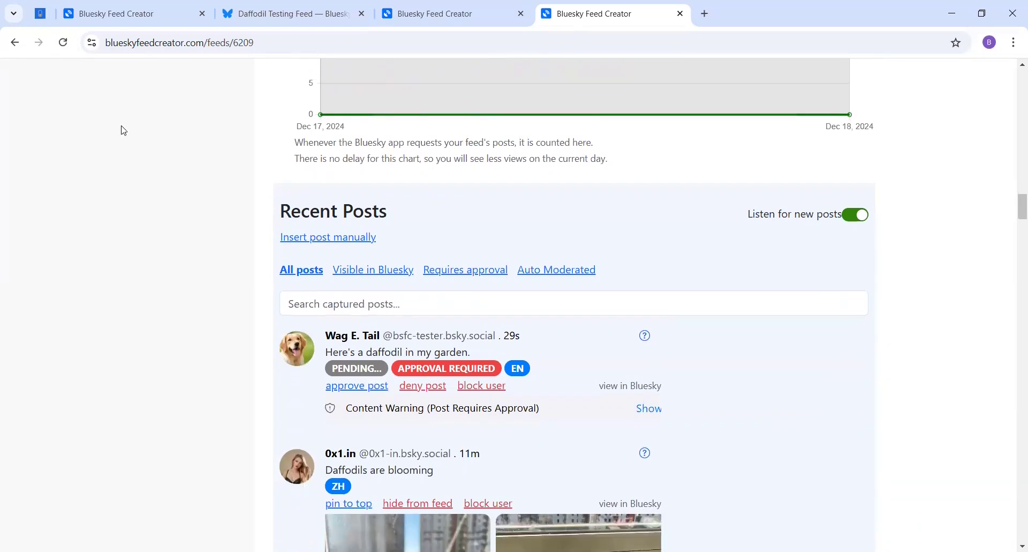
{"action": "left_click", "coordinate": [63, 43]}
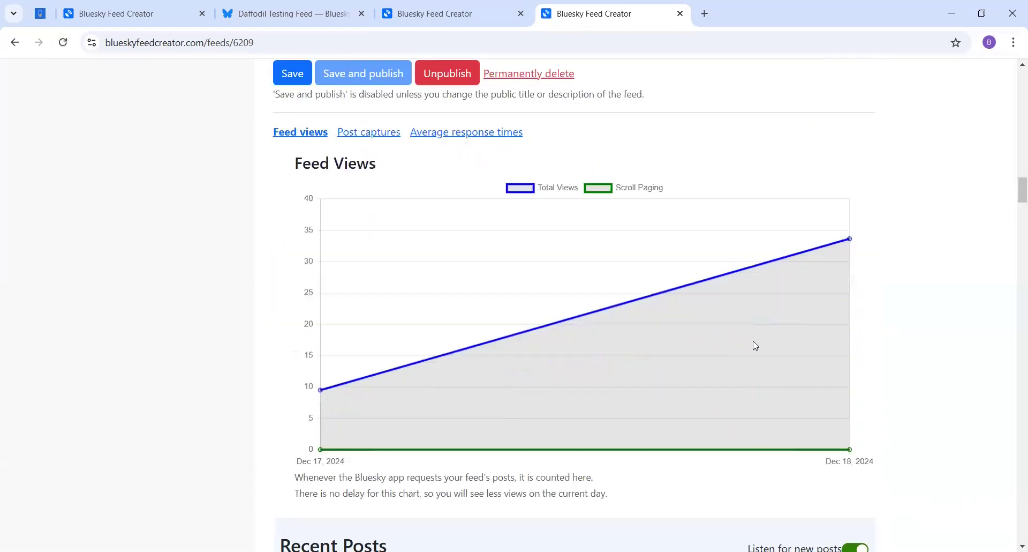
{"action": "scroll", "coordinate": [754, 345], "scroll_direction": "down", "scroll_amount": 7}
{"action": "scroll", "coordinate": [774, 349], "scroll_direction": "down", "scroll_amount": 1}
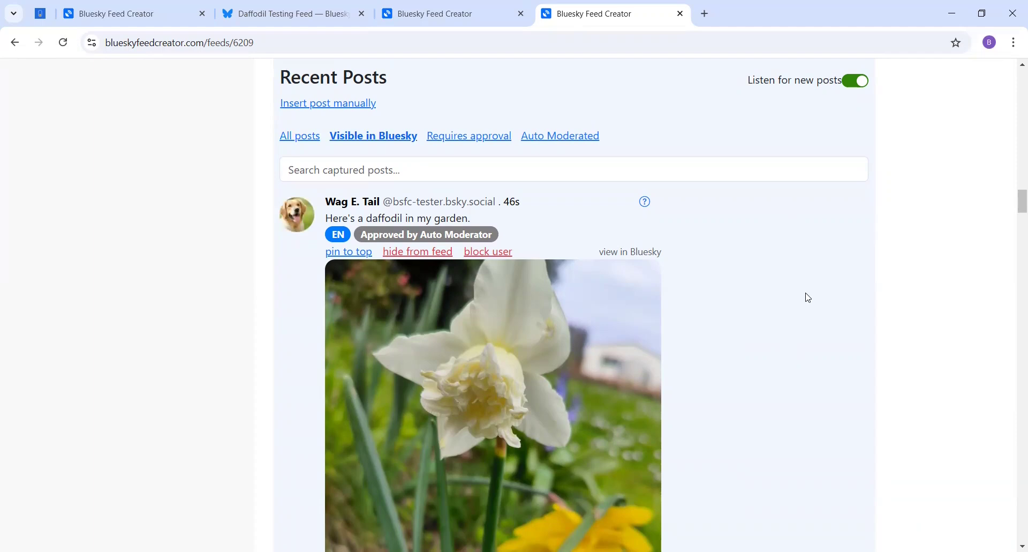
Filter the feed's recent posts to the auto-moderated ones and review the listed posts
{"action": "scroll", "coordinate": [805, 294], "scroll_direction": "up", "scroll_amount": 2}
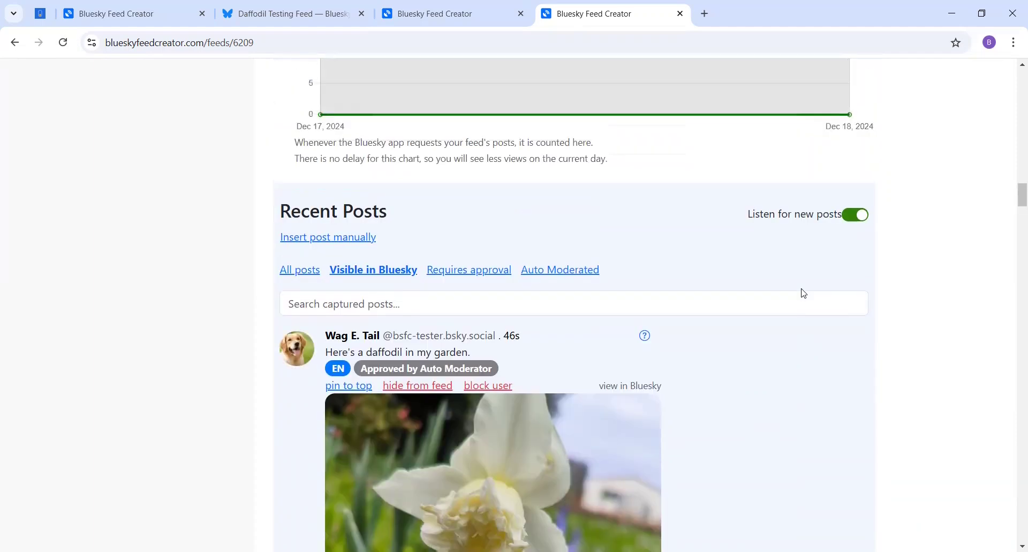
{"action": "left_click", "coordinate": [581, 277]}
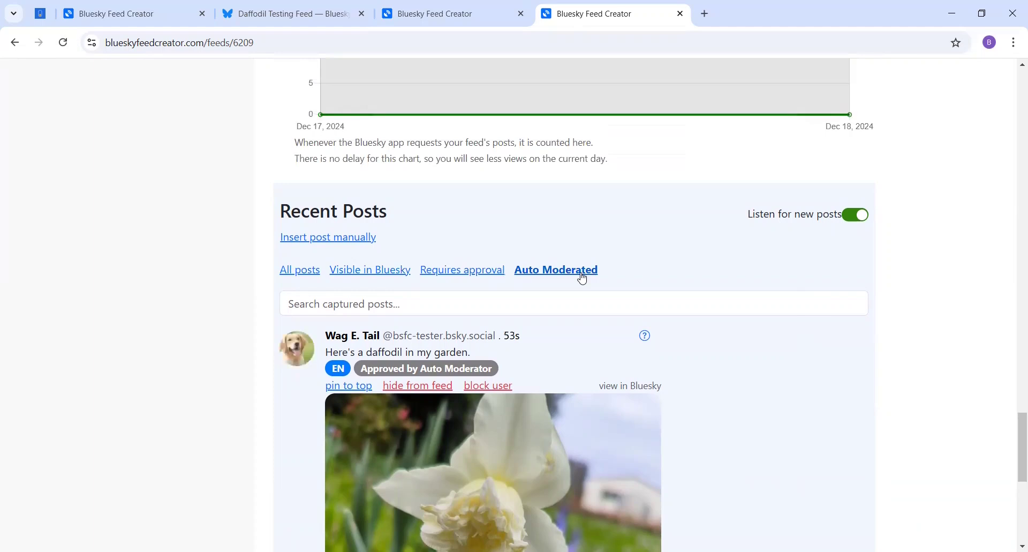
{"action": "scroll", "coordinate": [785, 321], "scroll_direction": "down", "scroll_amount": 8}
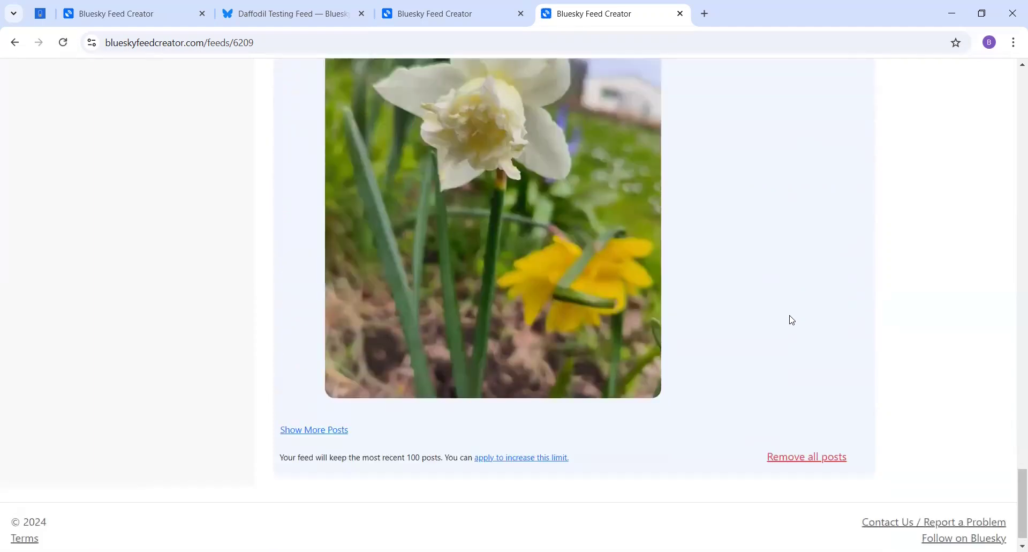
{"action": "scroll", "coordinate": [791, 319], "scroll_direction": "up", "scroll_amount": 8}
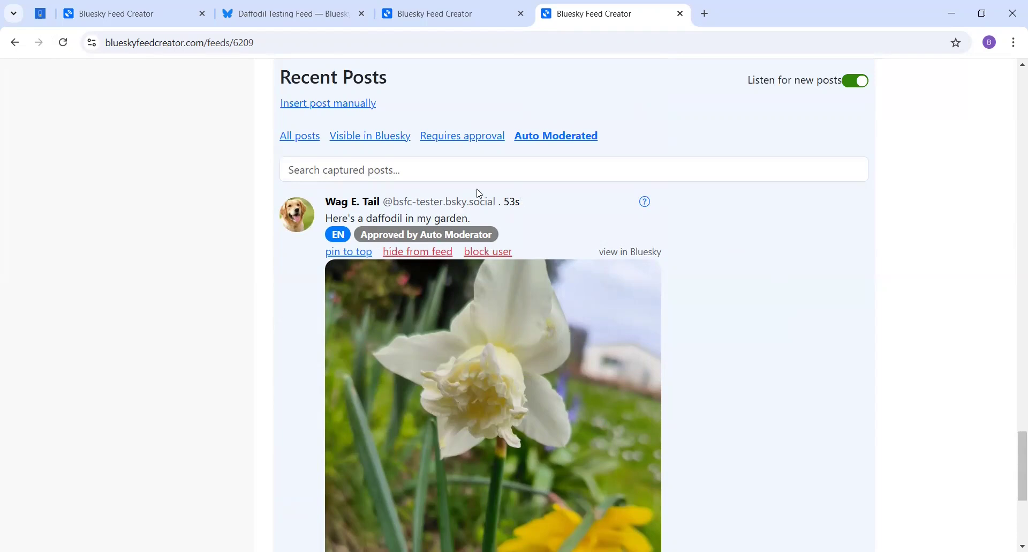
{"action": "scroll", "coordinate": [629, 287], "scroll_direction": "up", "scroll_amount": 1}
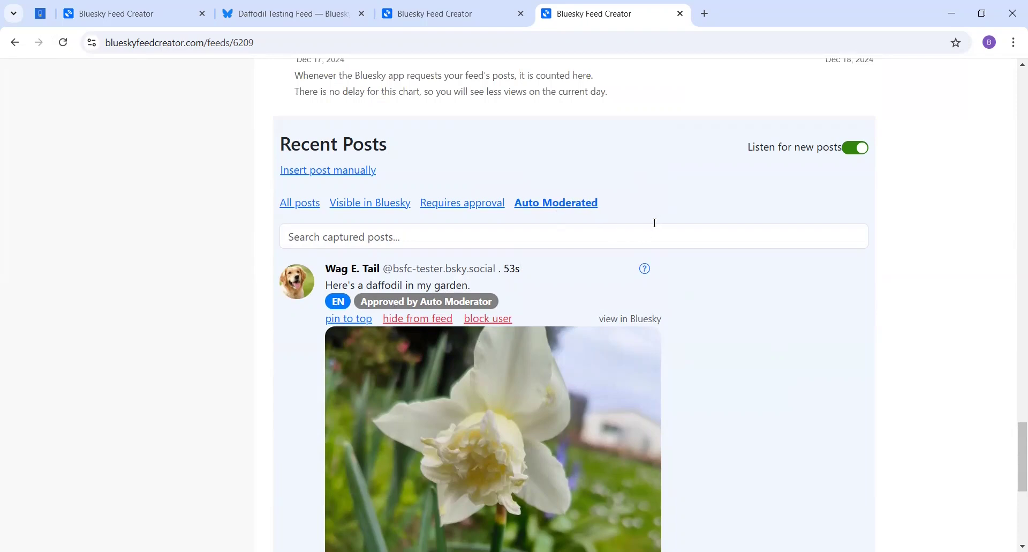
In Bluesky, refresh the Daffodil Testing Feed to check for the new daffodil post and open the account's own profile
{"action": "left_click", "coordinate": [337, 8]}
{"action": "left_click", "coordinate": [68, 49]}
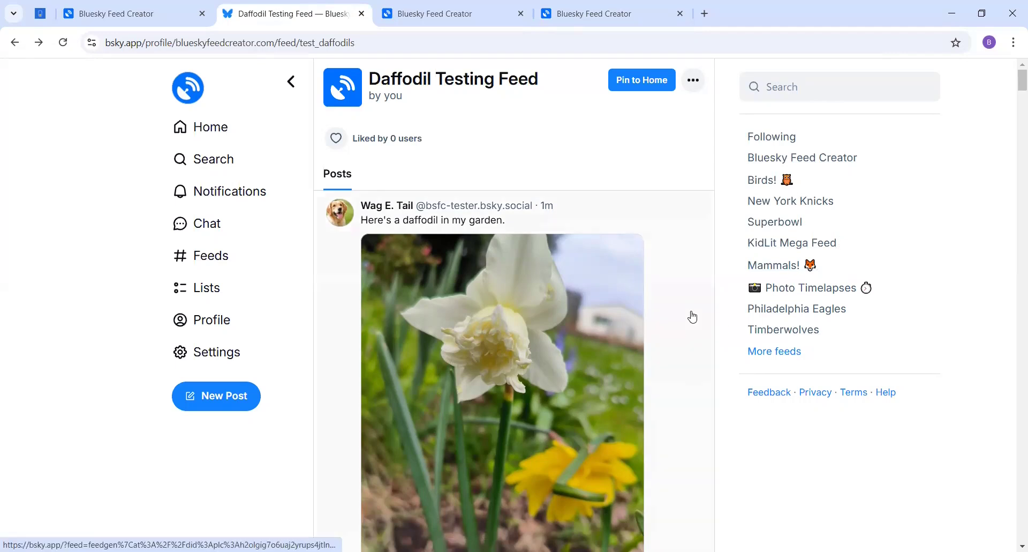
{"action": "scroll", "coordinate": [706, 329], "scroll_direction": "down", "scroll_amount": 3}
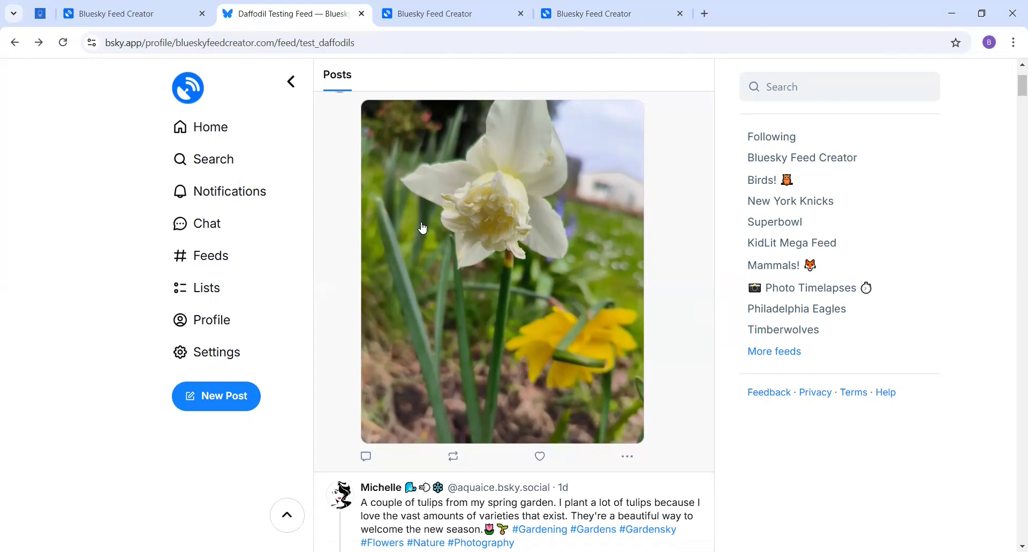
{"action": "left_click", "coordinate": [198, 319]}
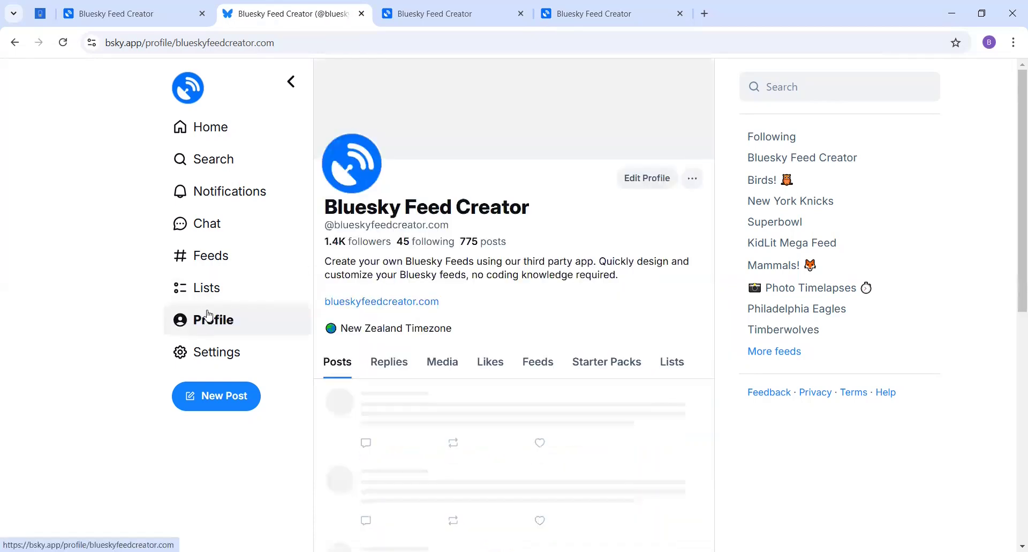